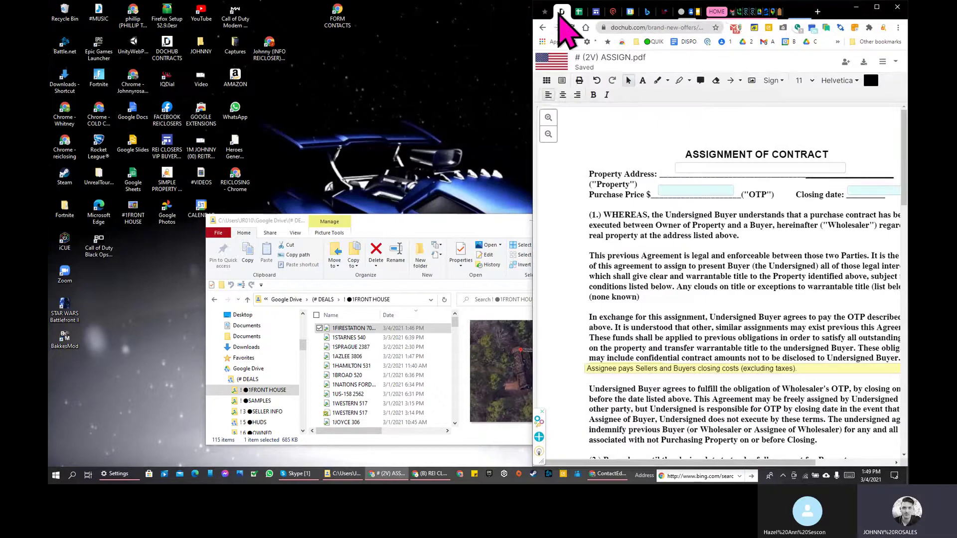
left_click_drag(532, 77, 386, 77)
left_click(643, 11)
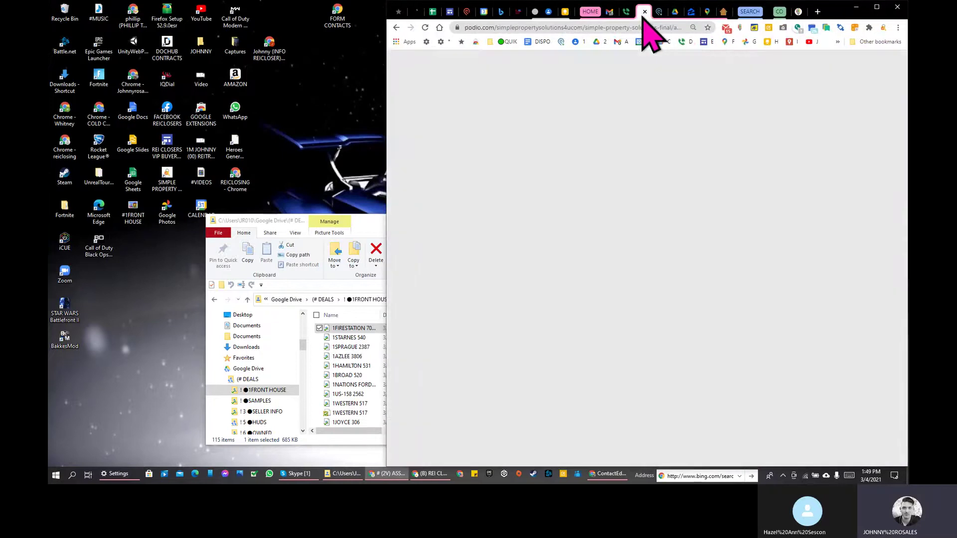
left_click_drag(641, 9, 48, 10)
left_click(321, 1)
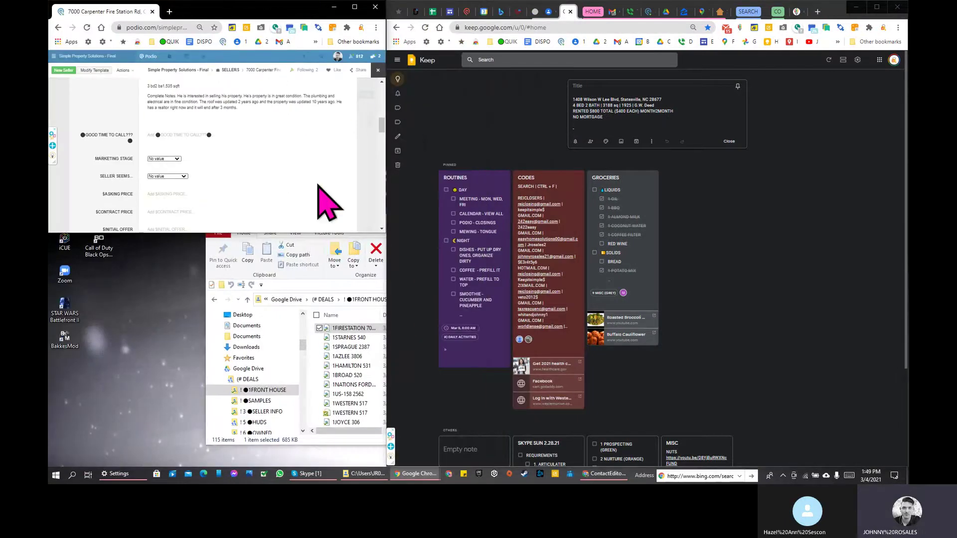
left_click_drag(305, 235, 265, 465)
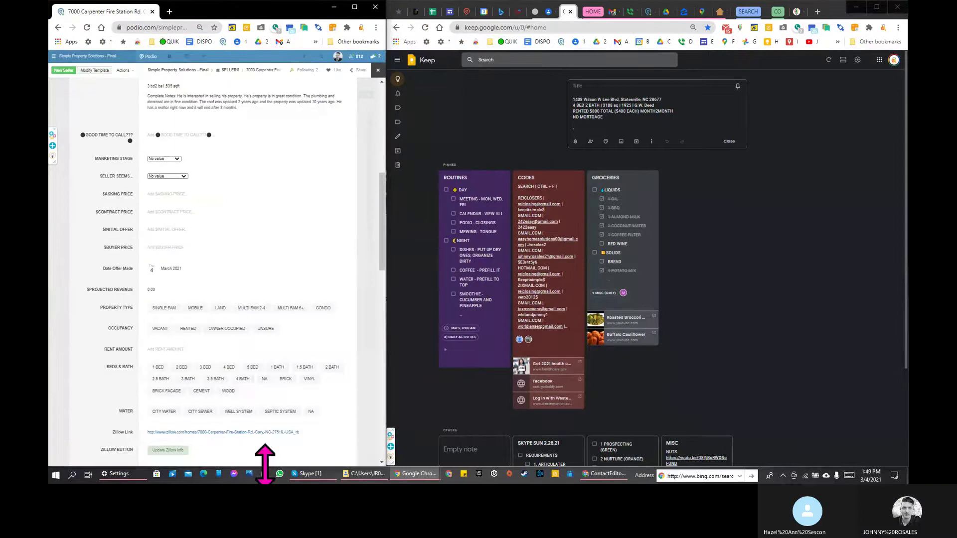
left_click(416, 11)
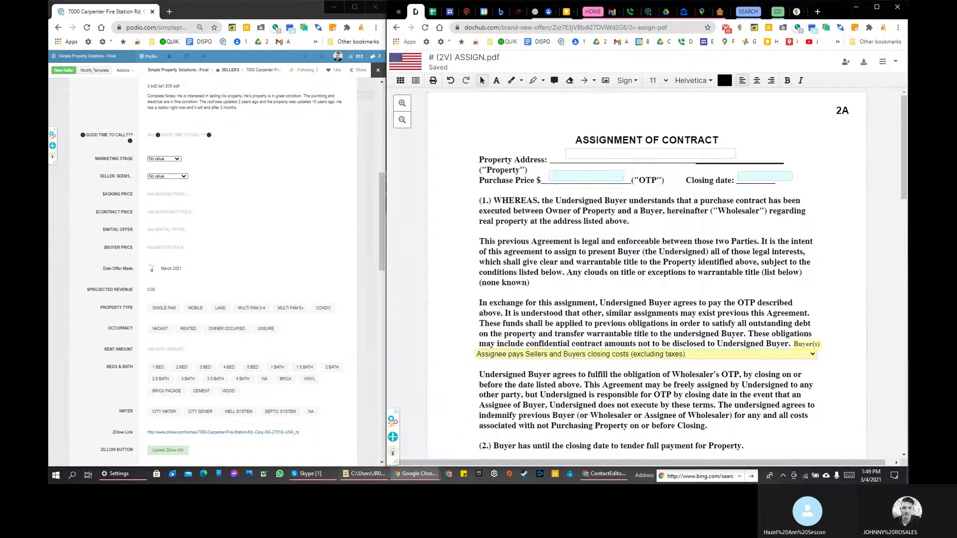
left_click(312, 473)
left_click(310, 474)
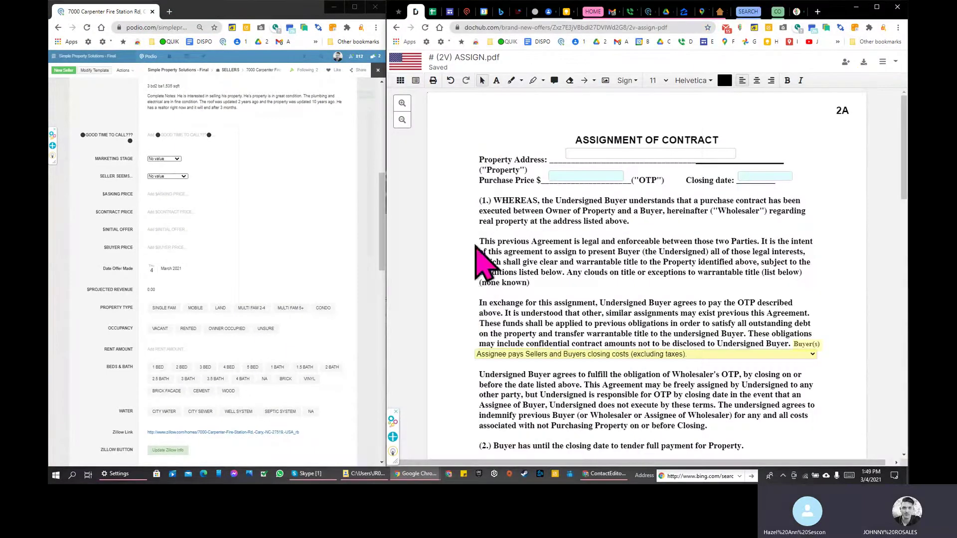
scroll(244, 223, "up", 1)
scroll(252, 239, "up", 10)
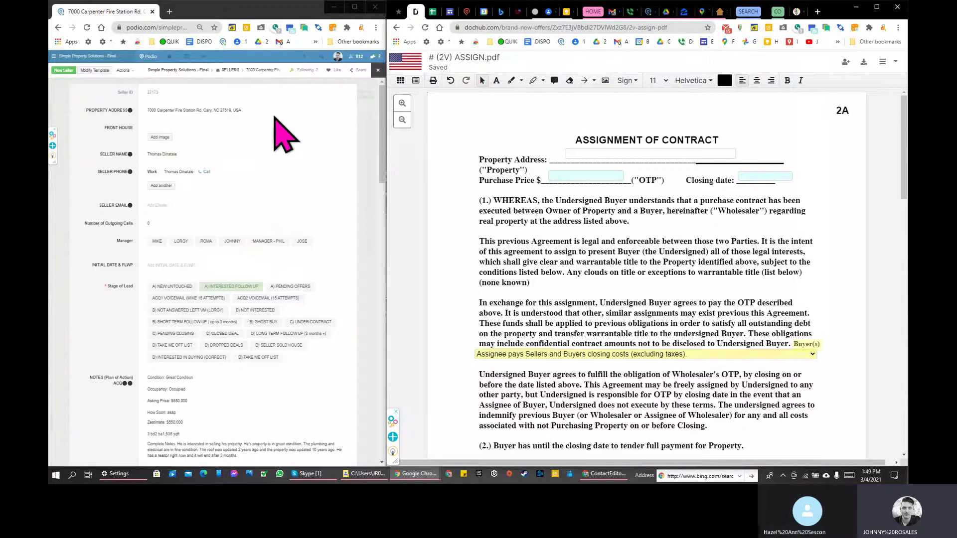
left_click(172, 110)
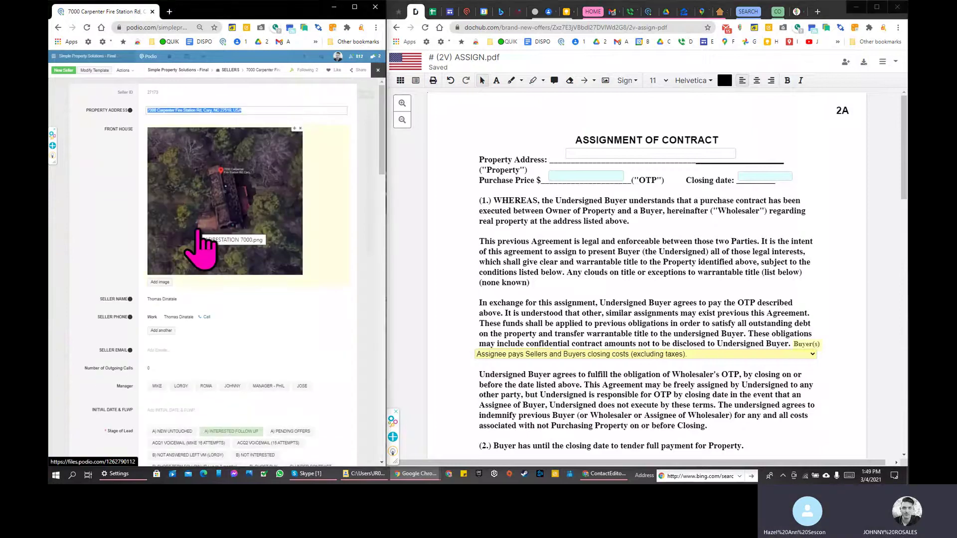
left_click(152, 110)
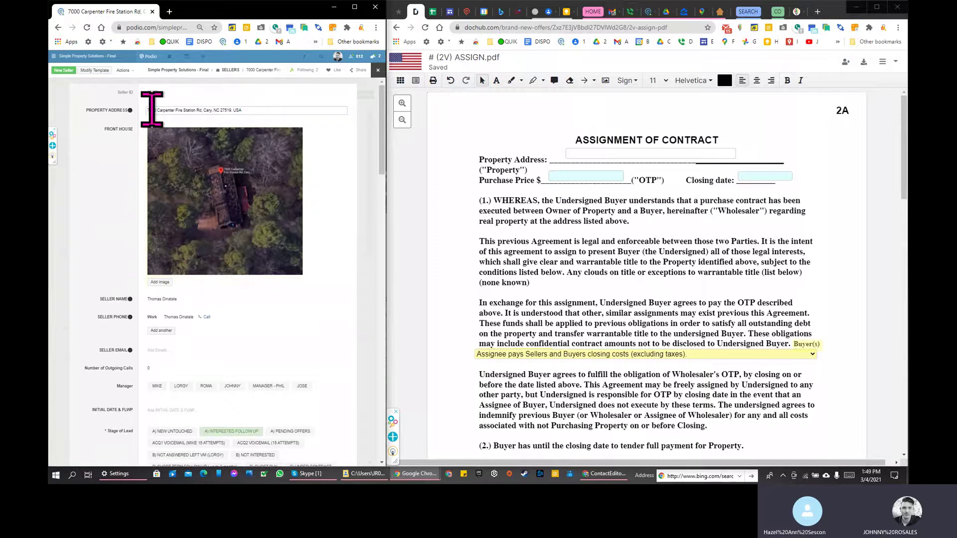
left_click_drag(154, 111, 232, 110)
key("ctrl+c")
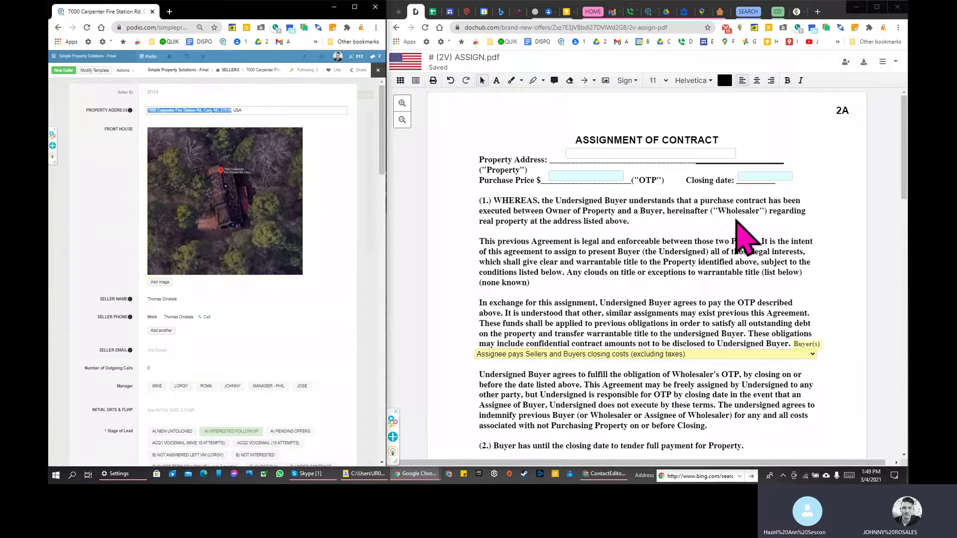
left_click(673, 155)
key("ctrl+v")
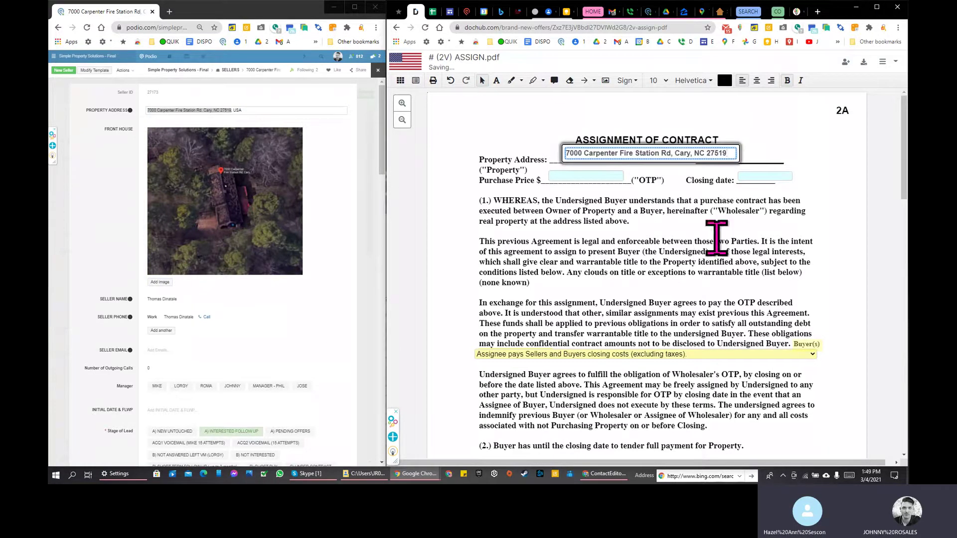
left_click(554, 179)
scroll(252, 305, "down", 6)
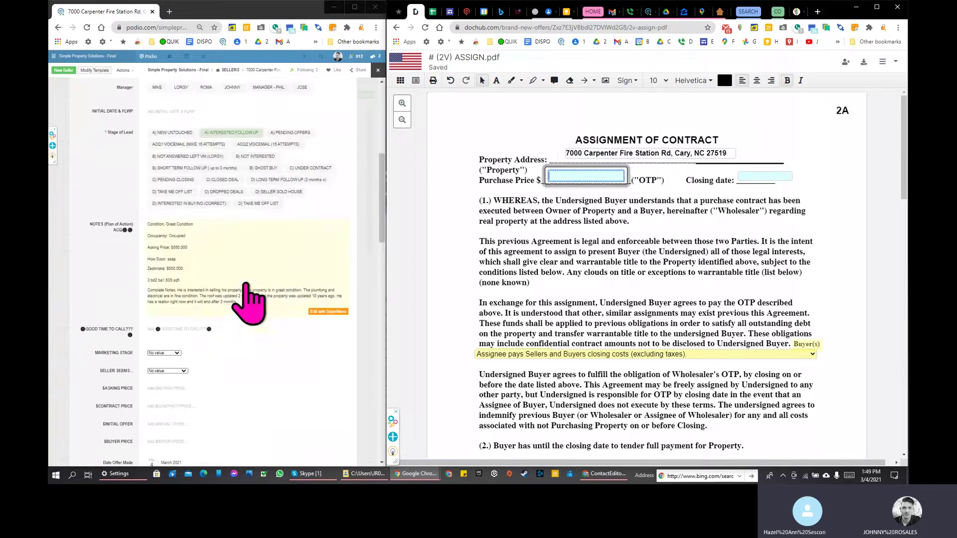
Step: Check Podio's price fields and enter 50,000.00 as the contract's purchase price
scroll(207, 359, "down", 1)
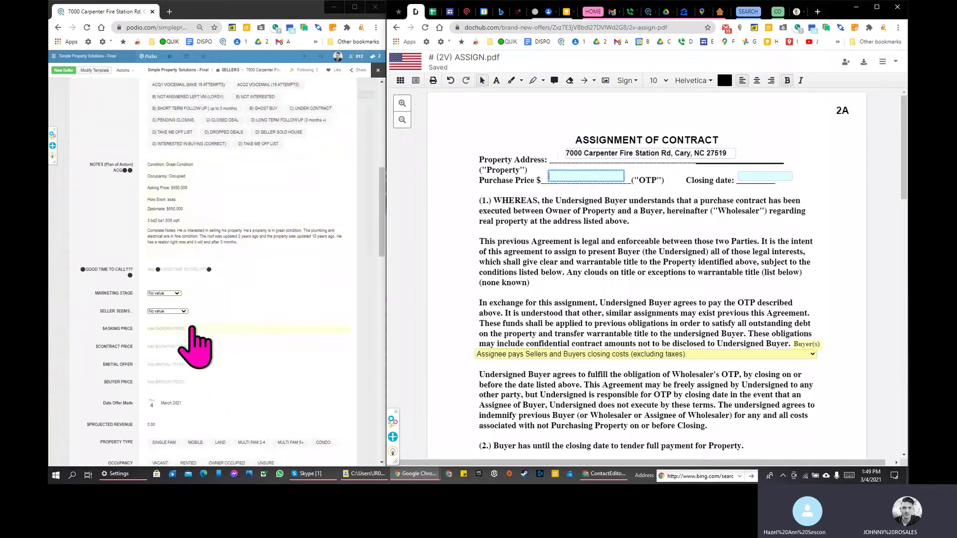
left_click(197, 269)
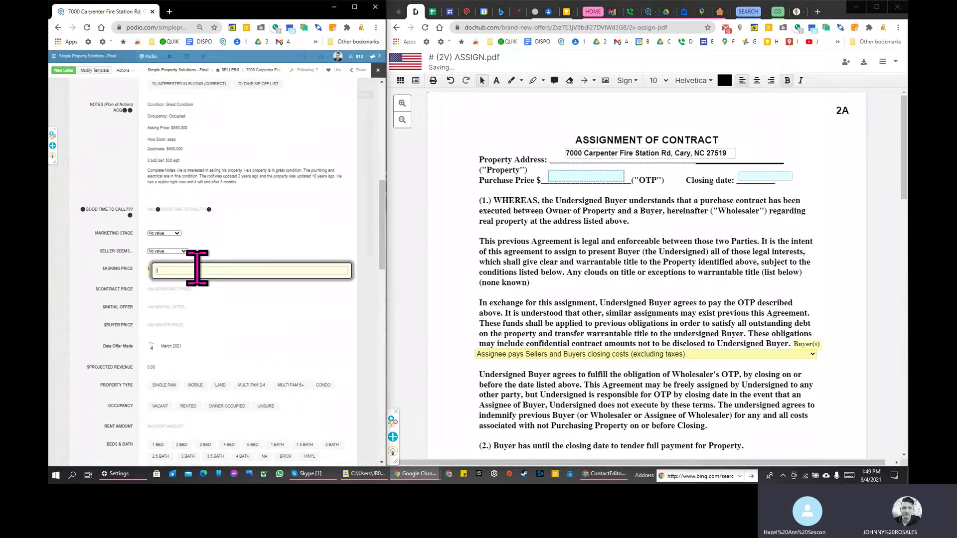
left_click(231, 325)
scroll(199, 279, "down", 2)
key("Tab")
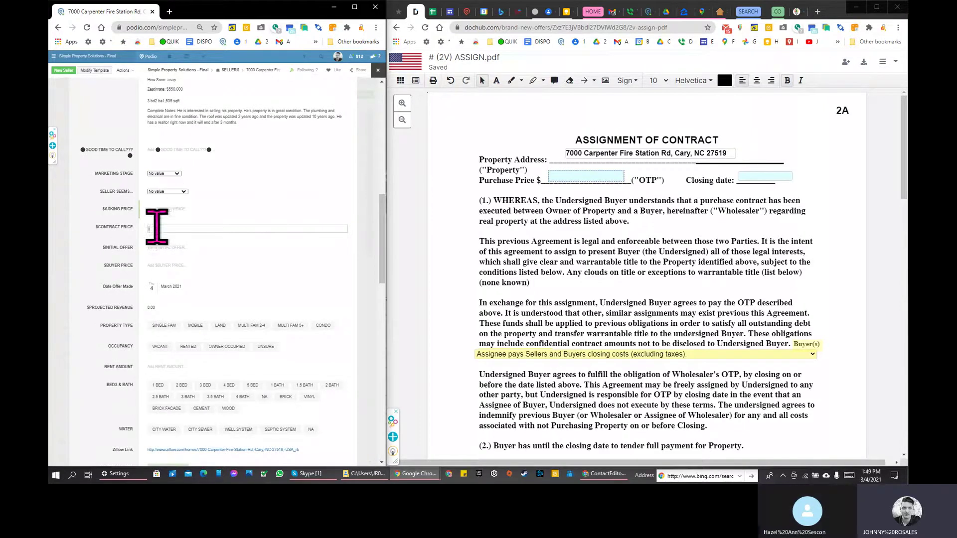
triple_click(103, 227)
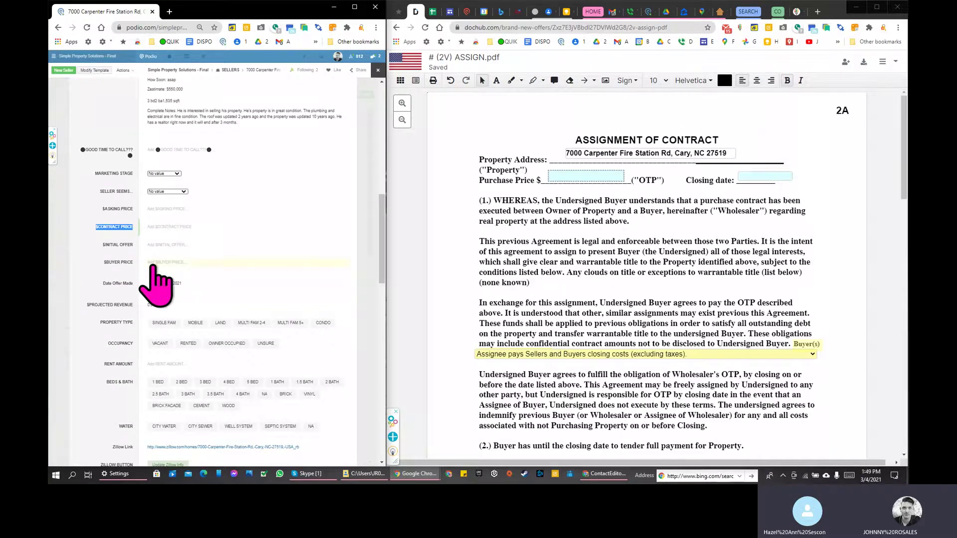
left_click(601, 176)
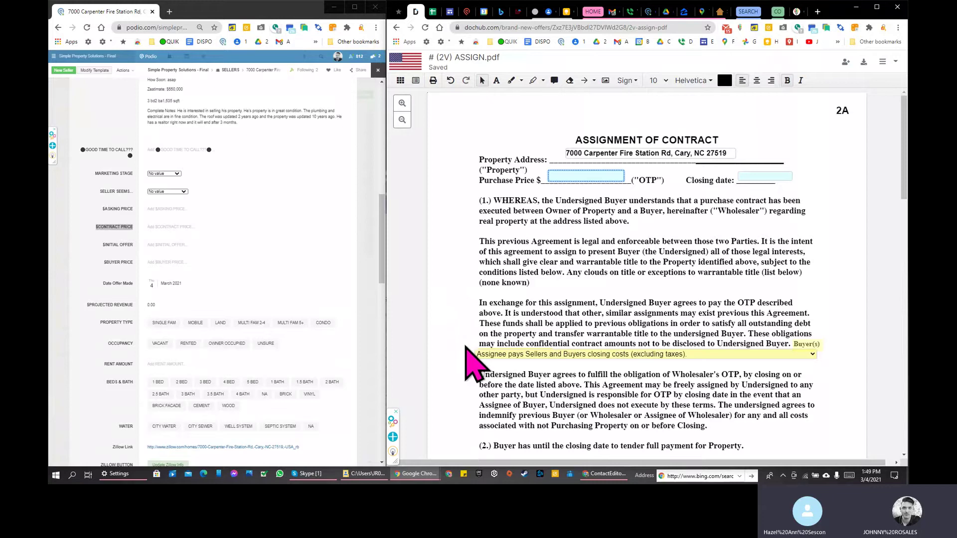
type("50,000.00")
left_click(778, 176)
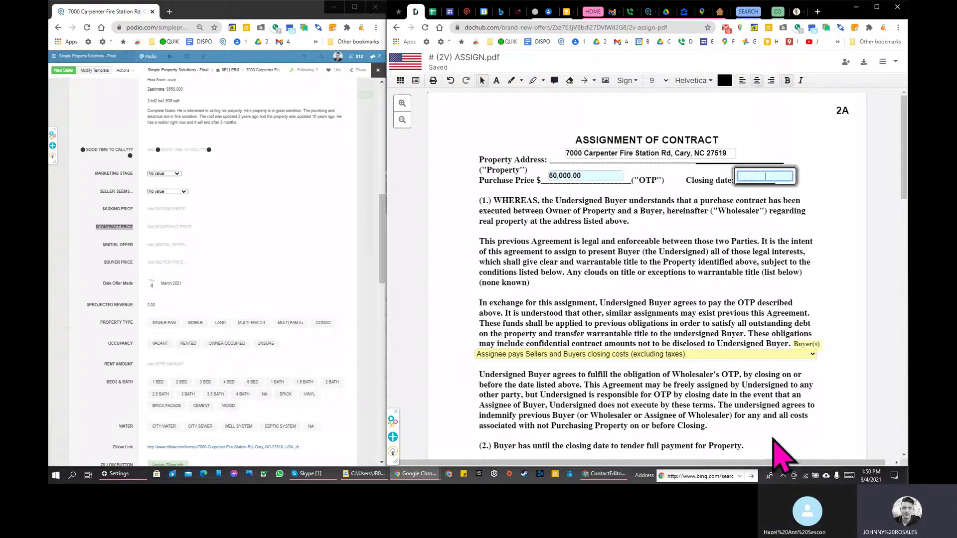
Step: Check the taskbar calendar and enter 3.18.21 in the Closing date field
left_click(866, 480)
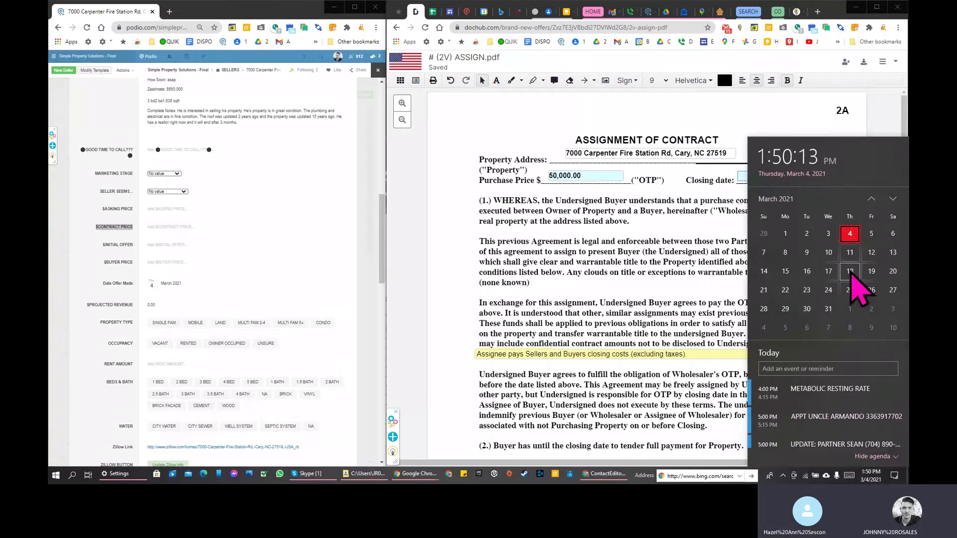
left_click(742, 175)
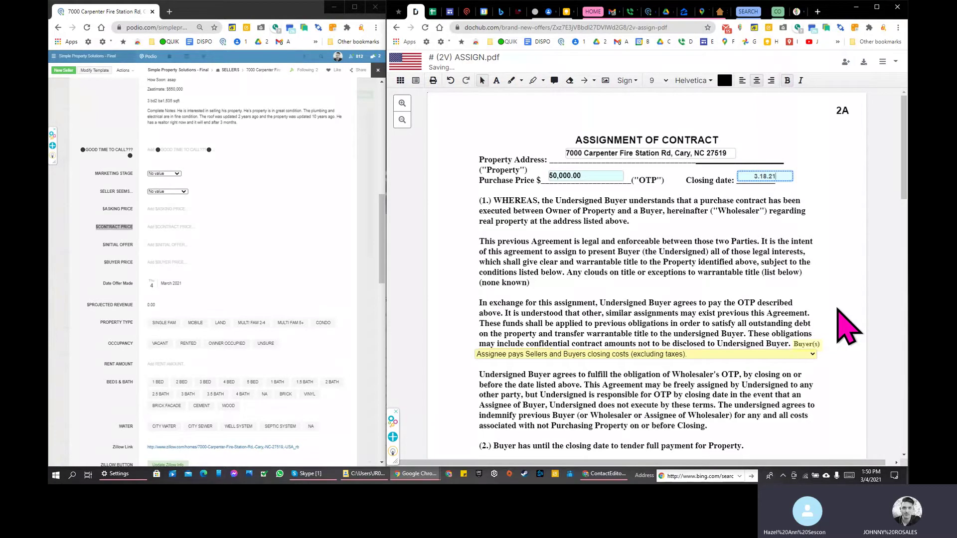
scroll(442, 274, "down", 4)
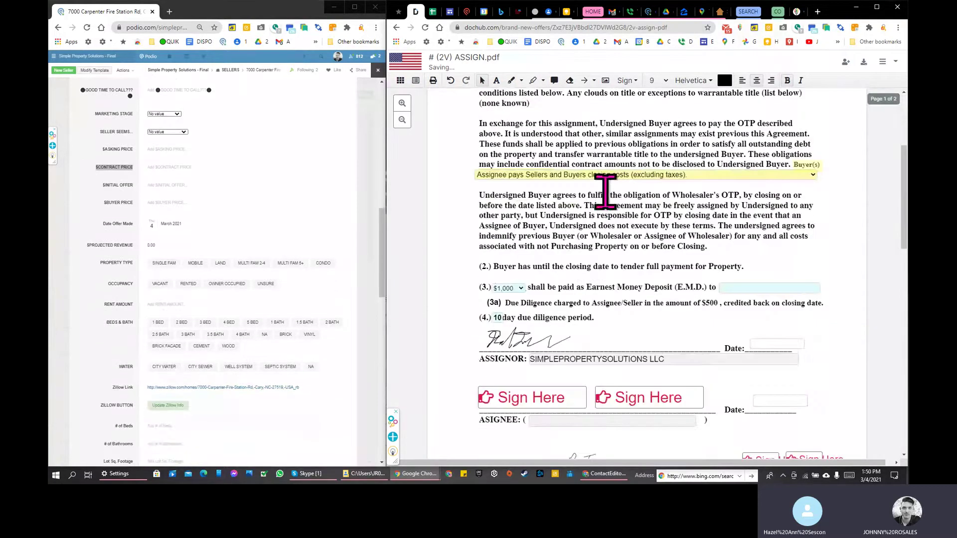
Step: Review the closing-costs options, leaving the current choice unchanged
left_click(610, 176)
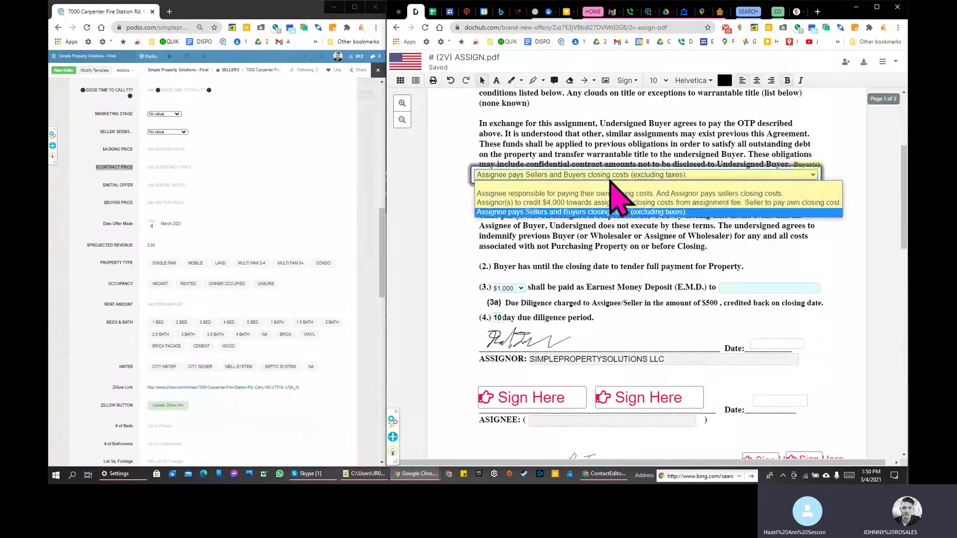
left_click(506, 213)
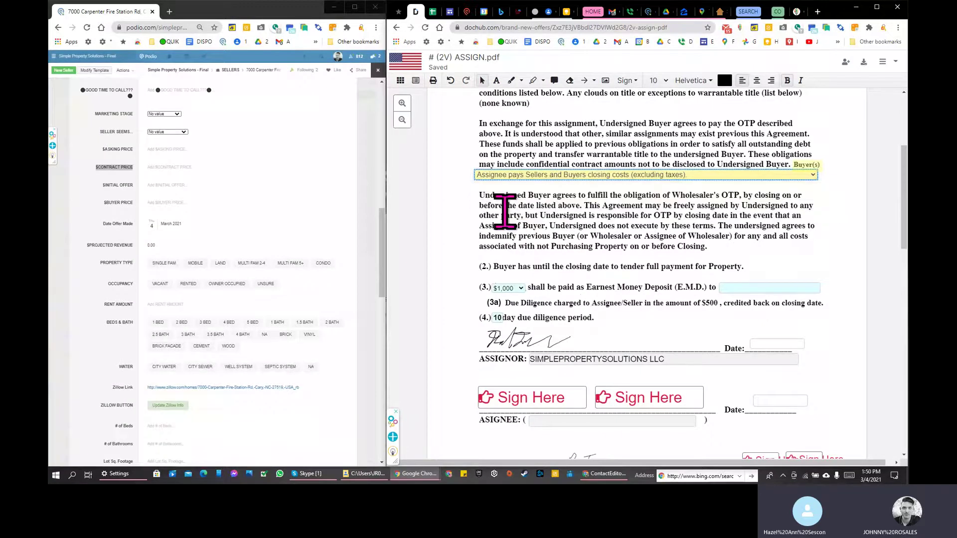
left_click(618, 176)
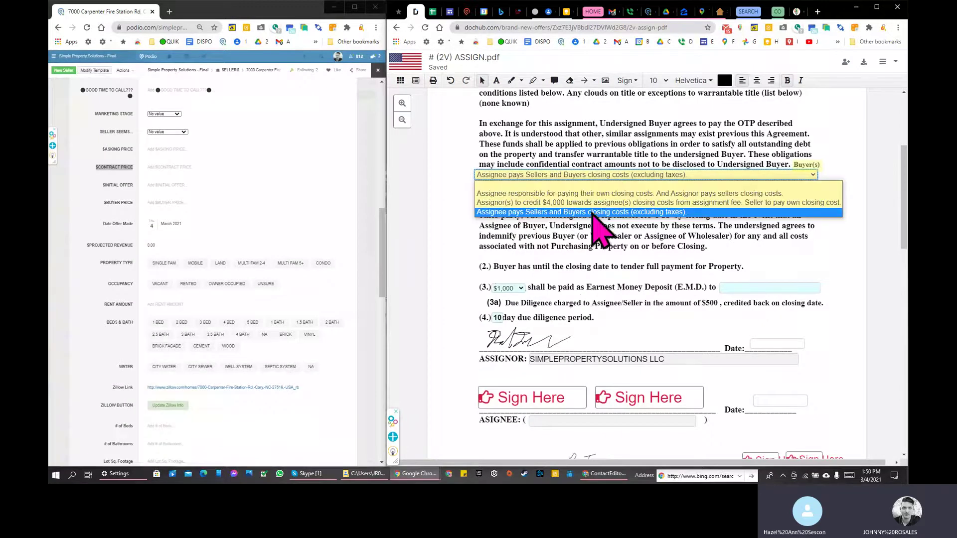
left_click(618, 152)
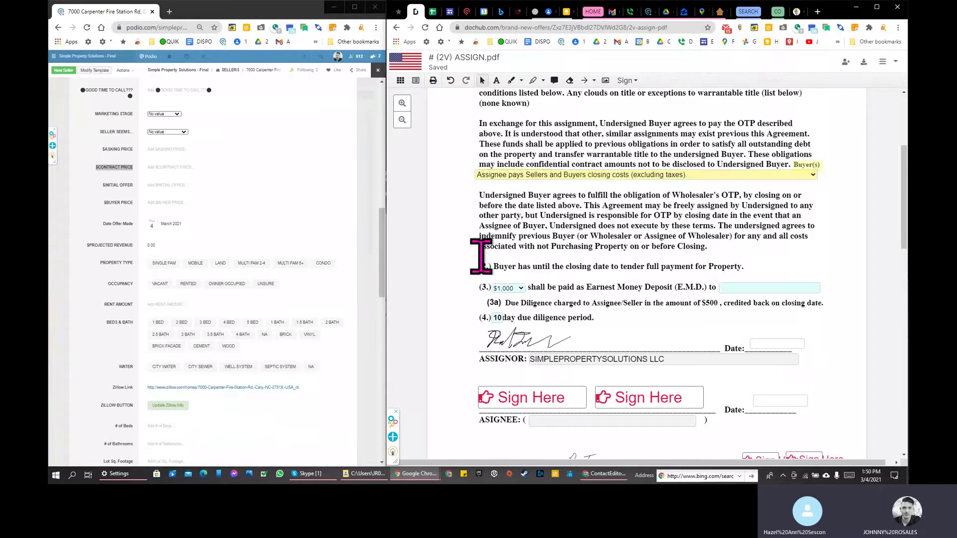
scroll(537, 242, "down", 1)
scroll(537, 242, "down", 1)
scroll(633, 207, "up", 2)
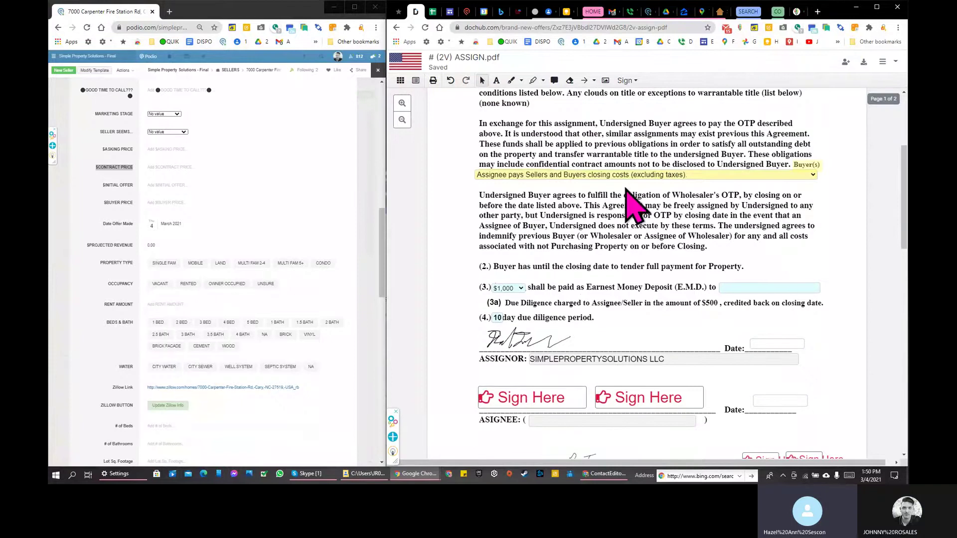
left_click(656, 175)
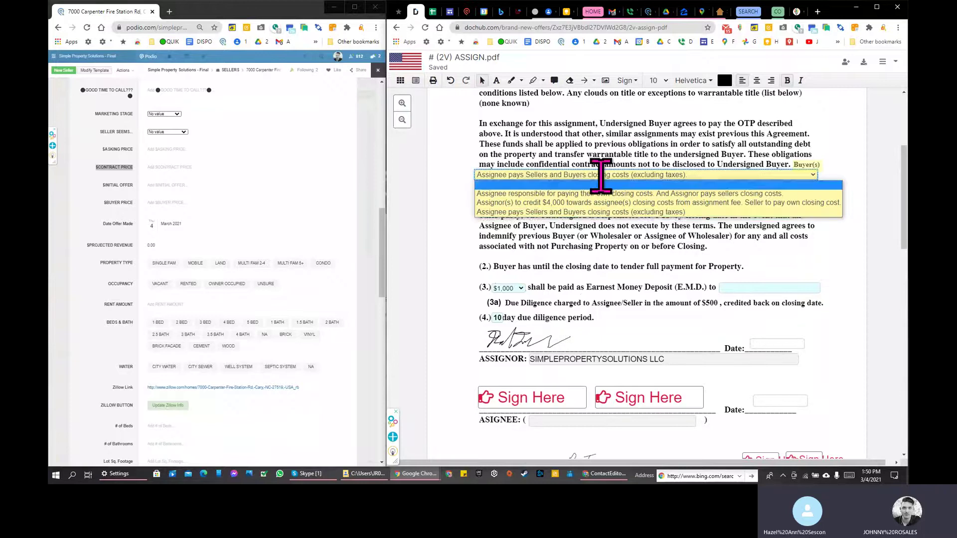
left_click(598, 151)
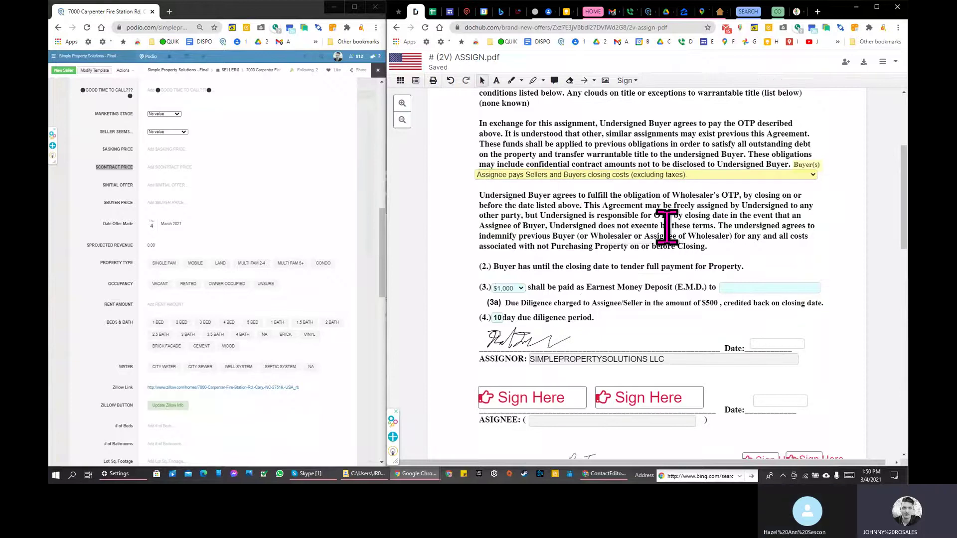
scroll(588, 256, "down", 2)
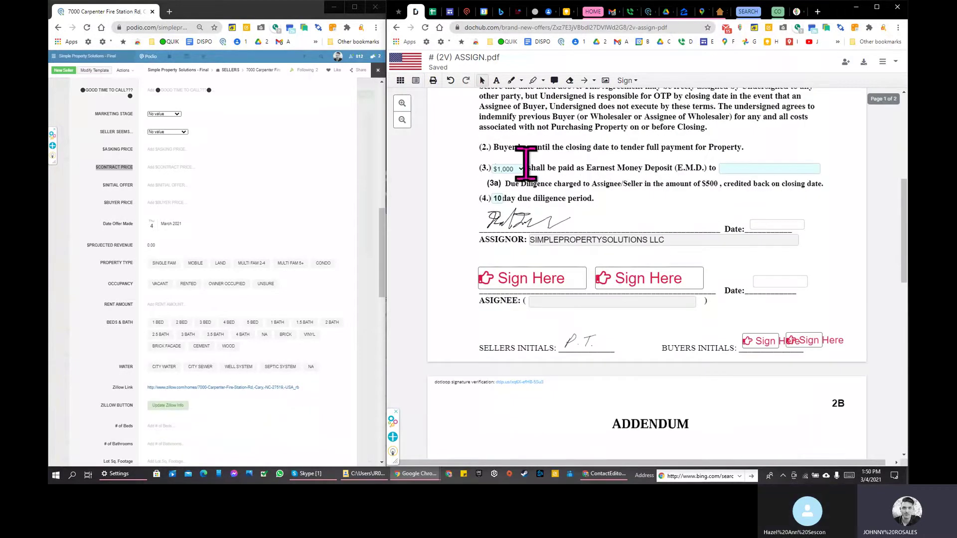
scroll(563, 183, "up", 2)
scroll(575, 187, "up", 1)
left_click(598, 174)
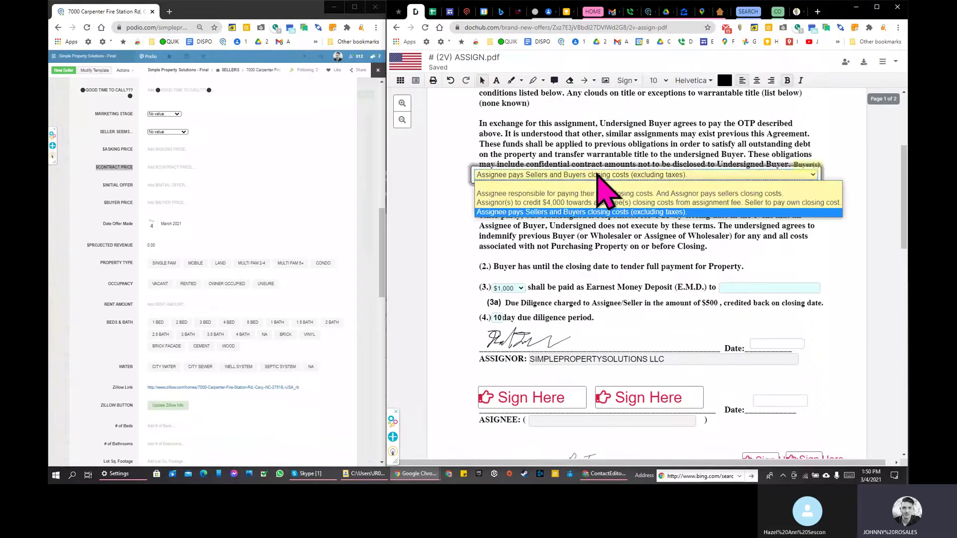
Step: Show the earnest money deposit amounts in clause (3.), keeping $1,000
left_click(506, 289)
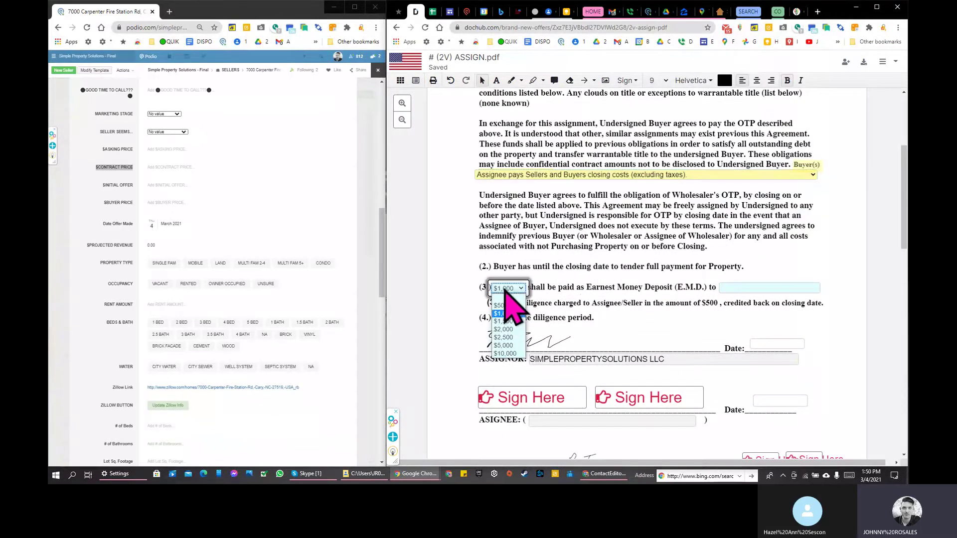
left_click(598, 288)
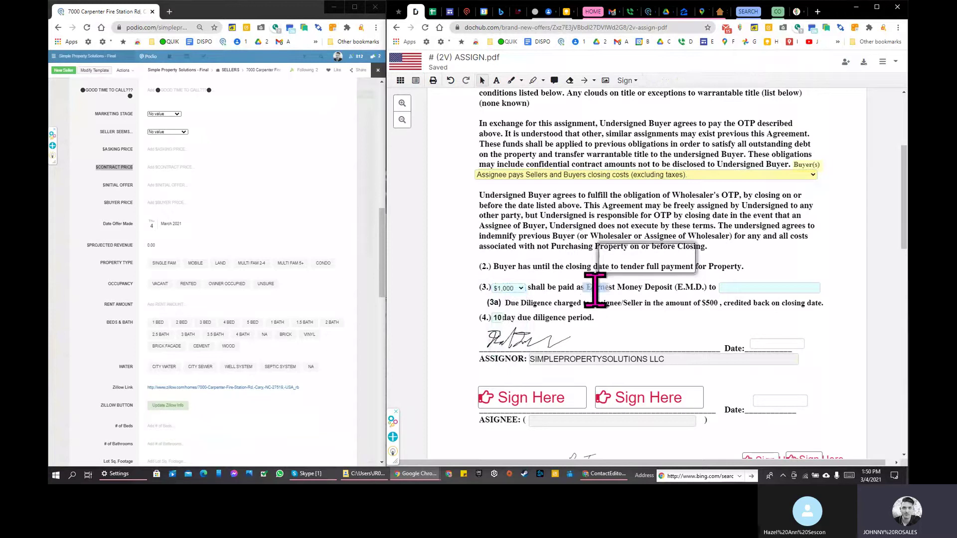
triple_click(627, 286)
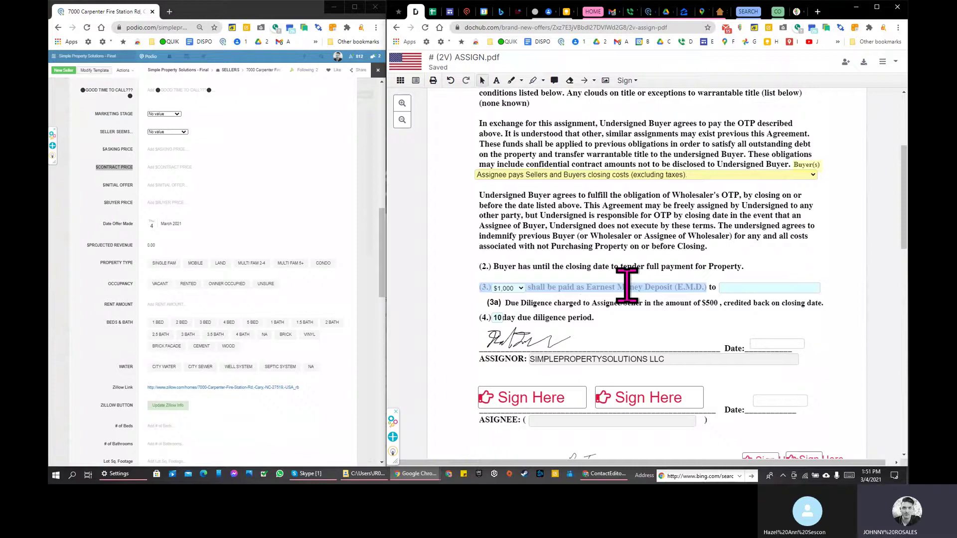
Step: Keep the $1,000 deposit and enter COPPERLINE LEGAL as its recipient in clause (3.)
left_click(518, 289)
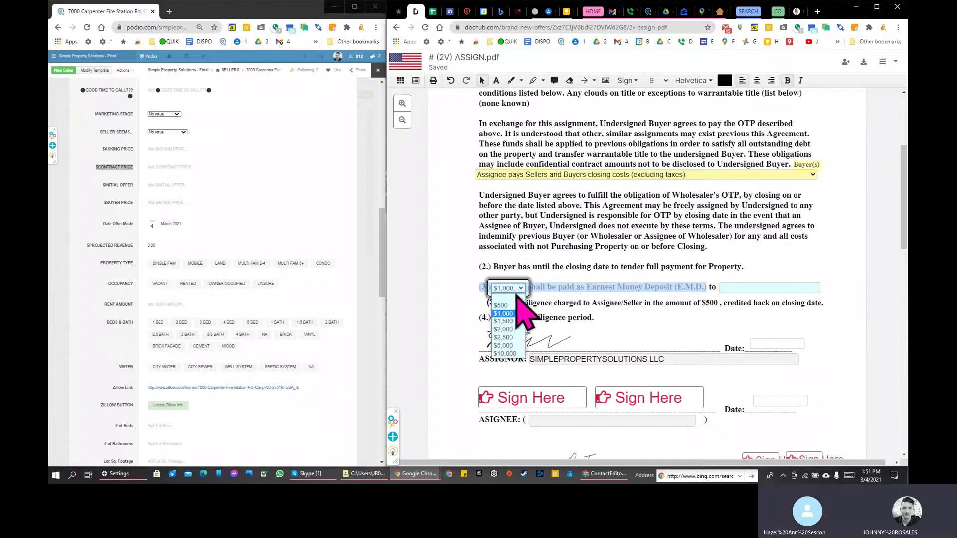
left_click(518, 314)
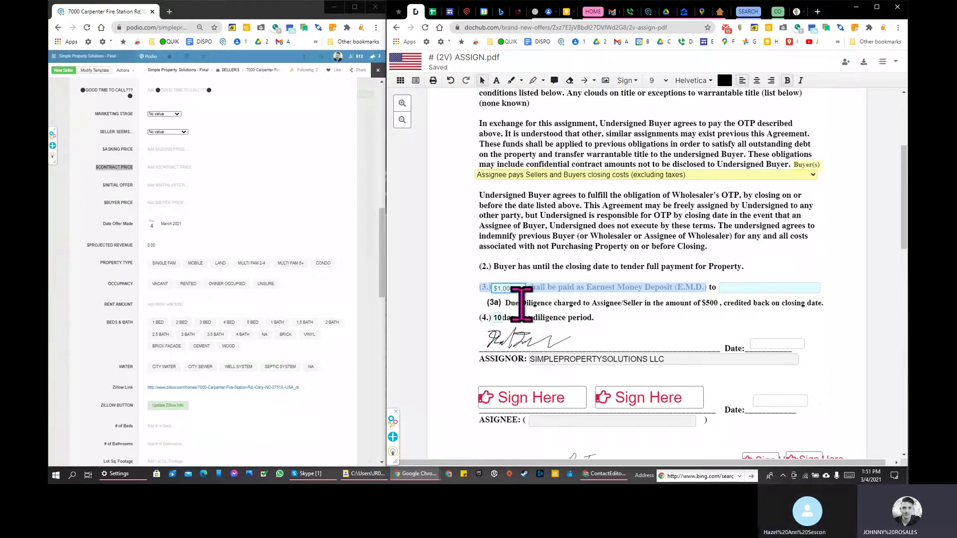
left_click(520, 305)
left_click(755, 288)
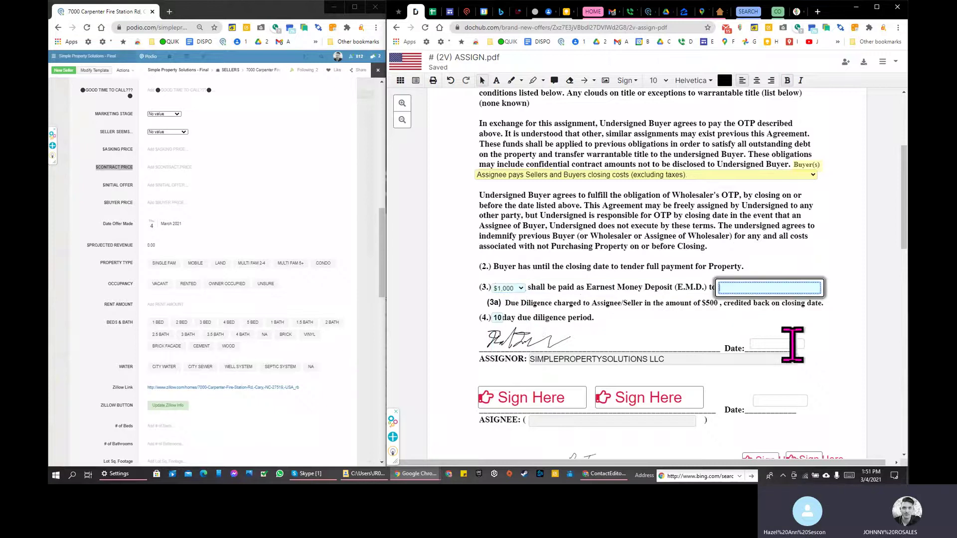
type("COO")
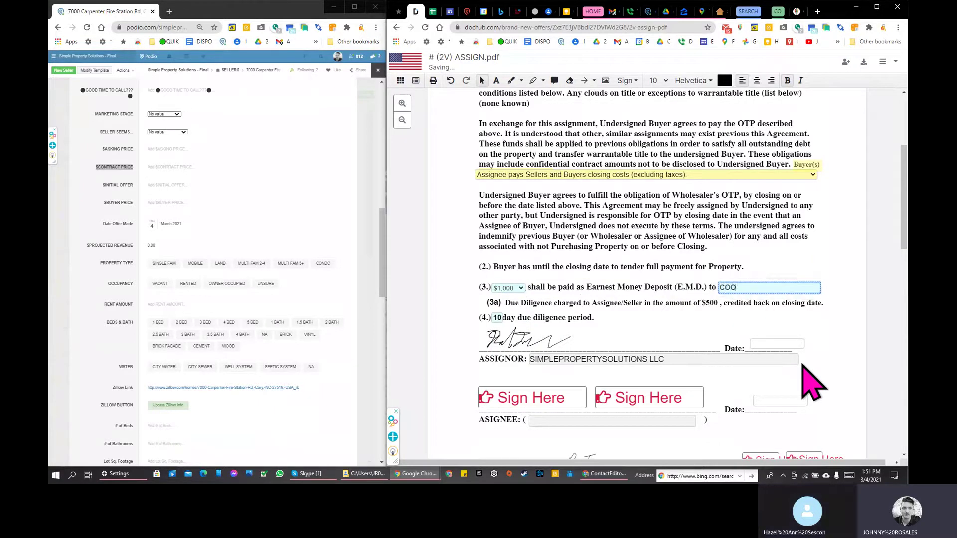
type("PPERLINE LEGAL")
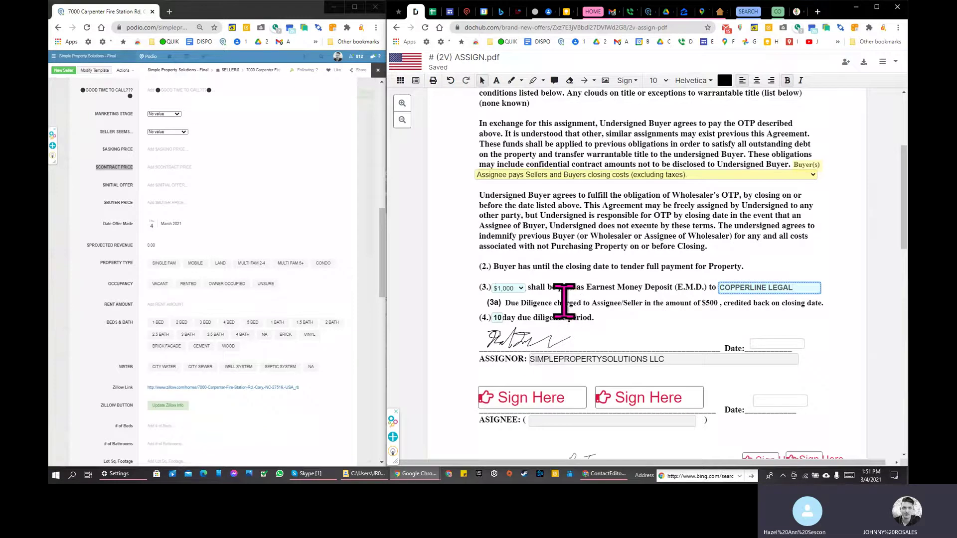
triple_click(563, 303)
left_click(570, 80)
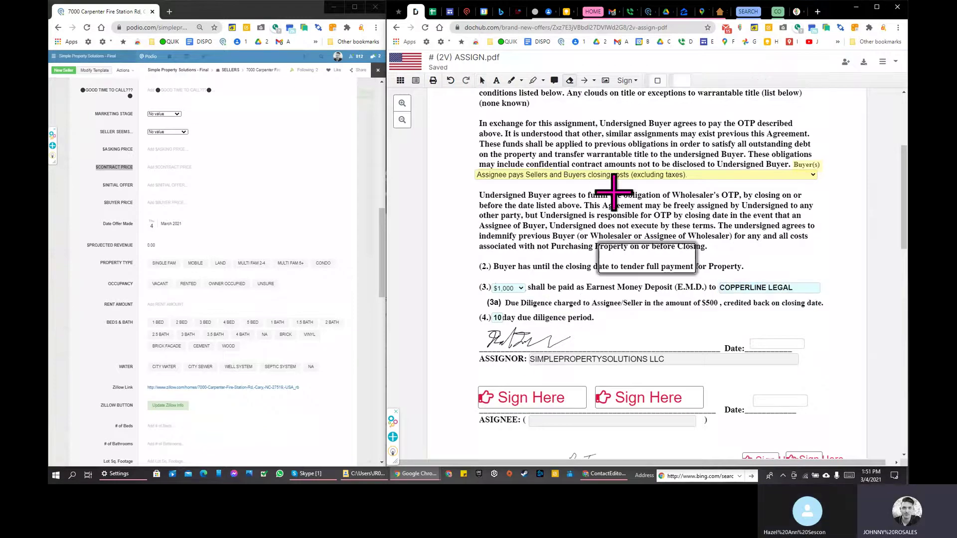
Step: Erase the (3a) due diligence charge line and change the 10-day period to 7 days
mouse_move(482, 298)
left_mouse_down()
mouse_move(698, 314)
mouse_move(829, 309)
left_mouse_up()
left_click(498, 318)
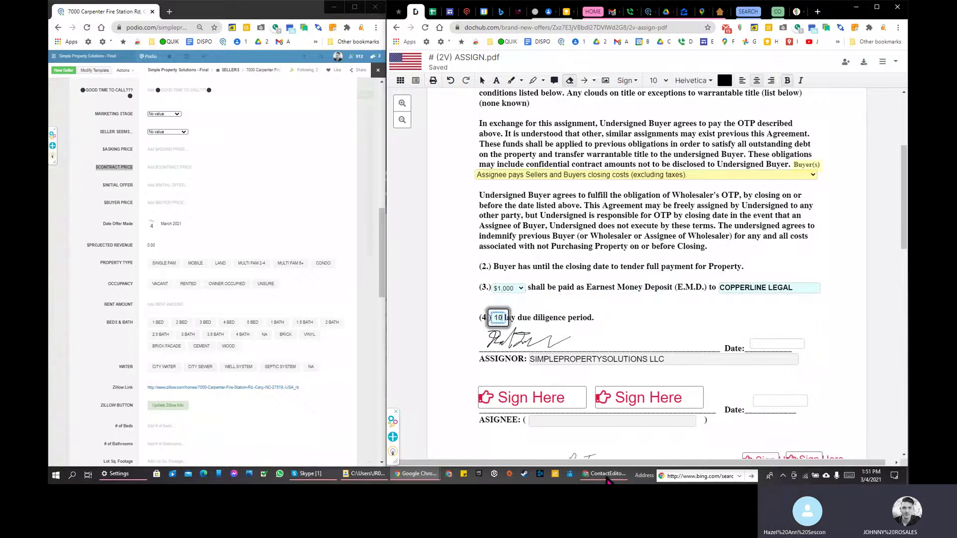
key("Delete")
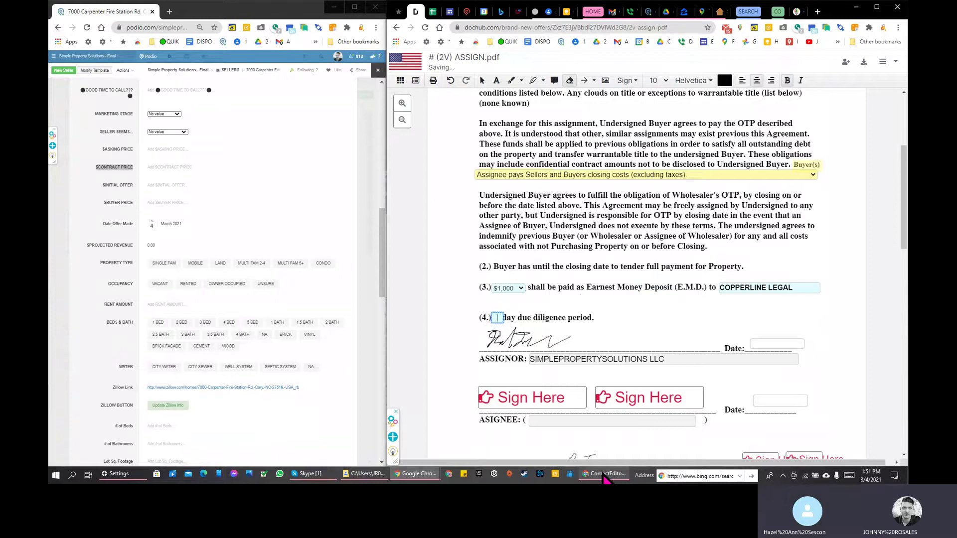
type("7")
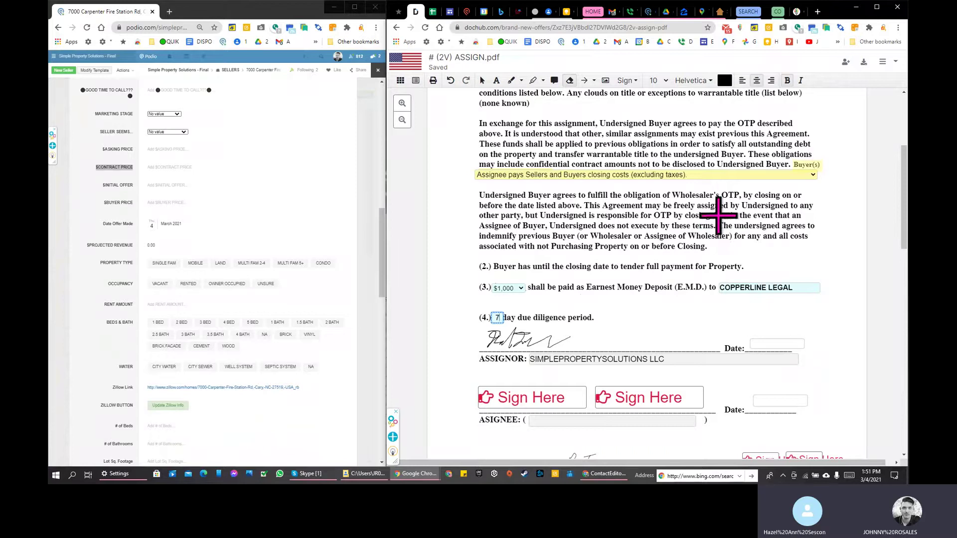
Step: Enter 3.4.21 as the assignor's signature date
scroll(719, 215, "down", 2)
left_click(777, 225)
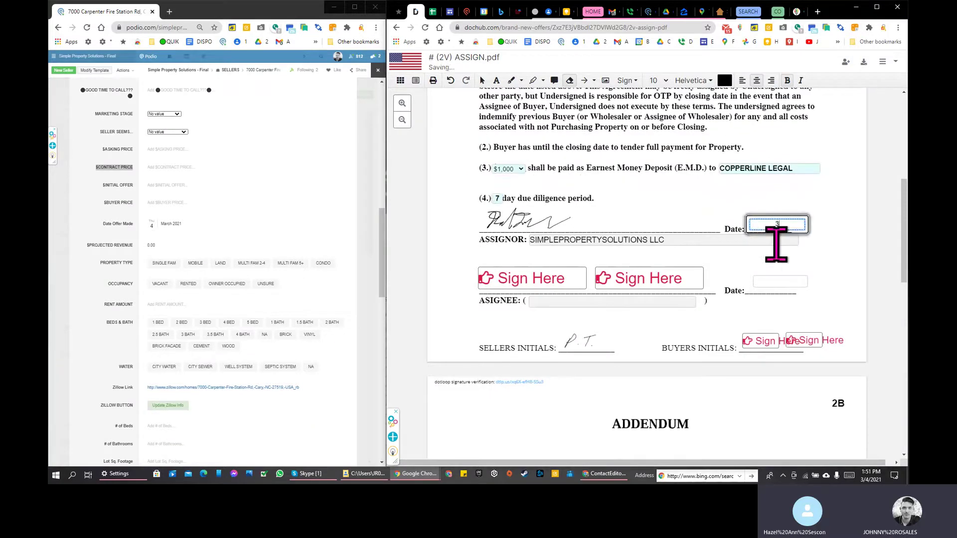
type("3.")
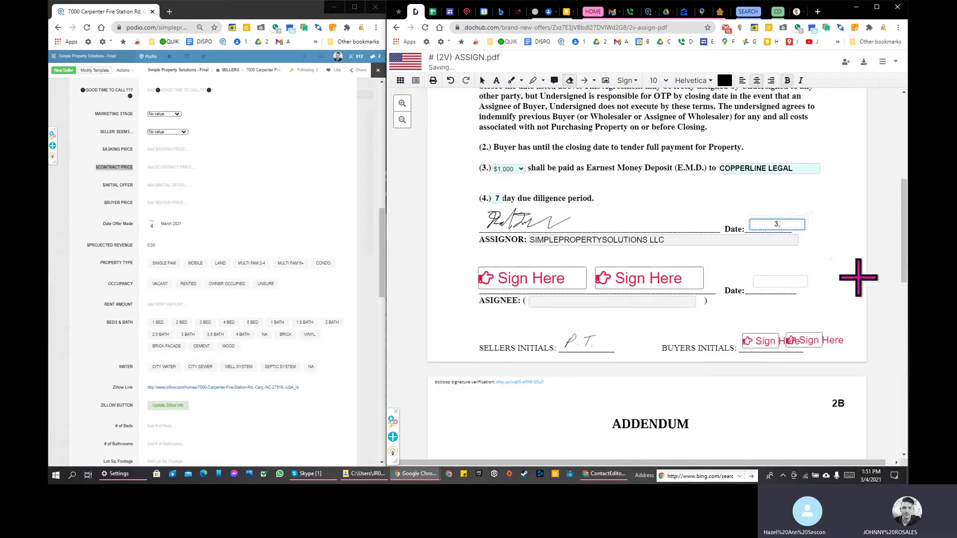
type("3.")
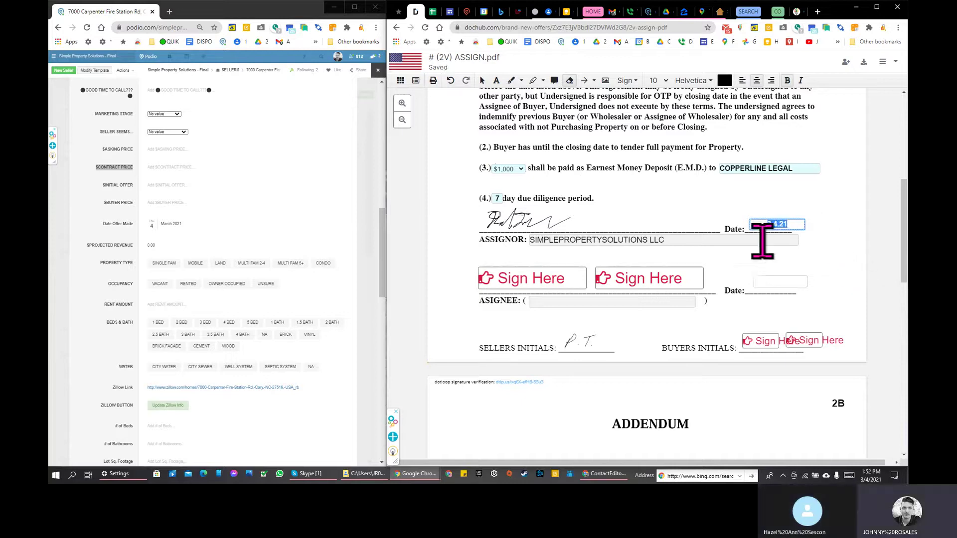
left_click(778, 226)
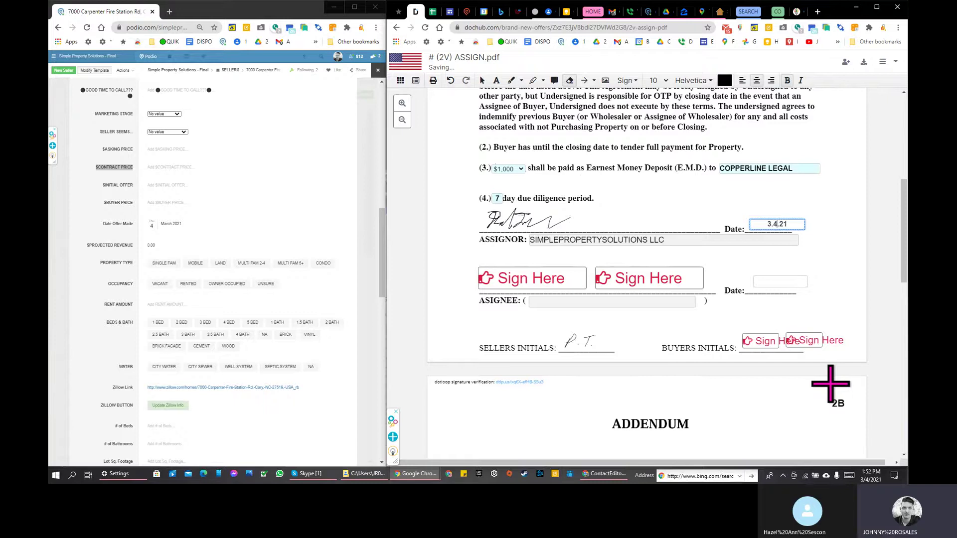
Step: Scroll to the Addendum, select its blank assignee field, and open the document menu
scroll(752, 250, "down", 1)
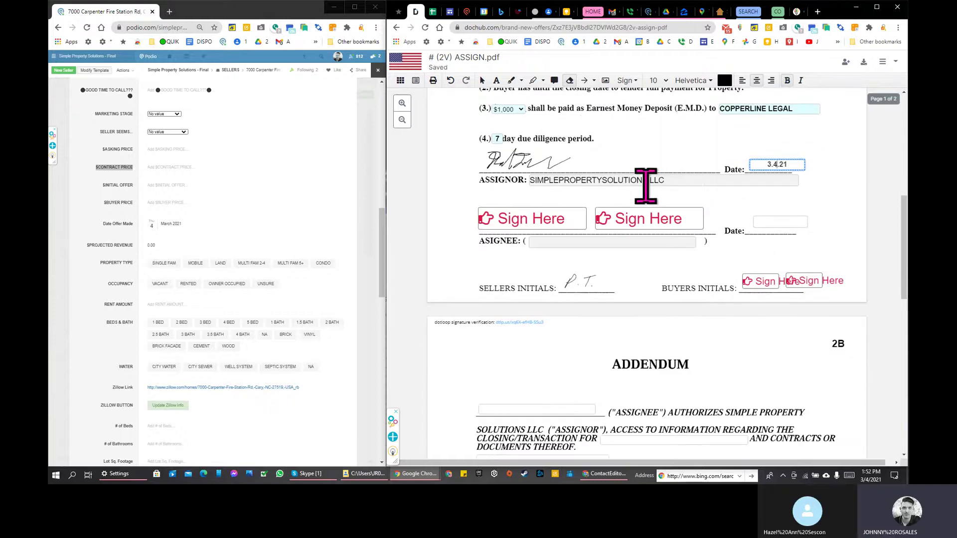
scroll(643, 188, "down", 1)
left_click(577, 348)
scroll(599, 212, "down", 2)
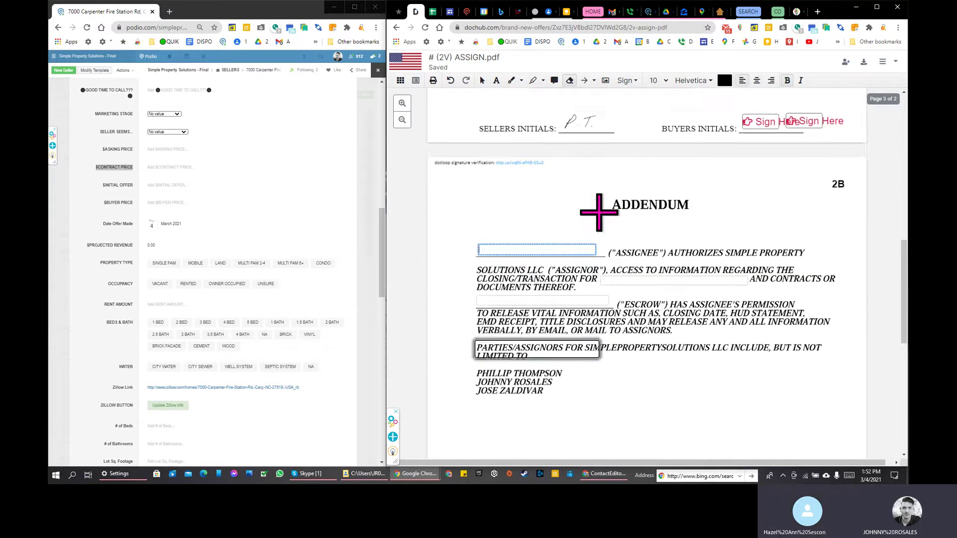
scroll(599, 212, "down", 1)
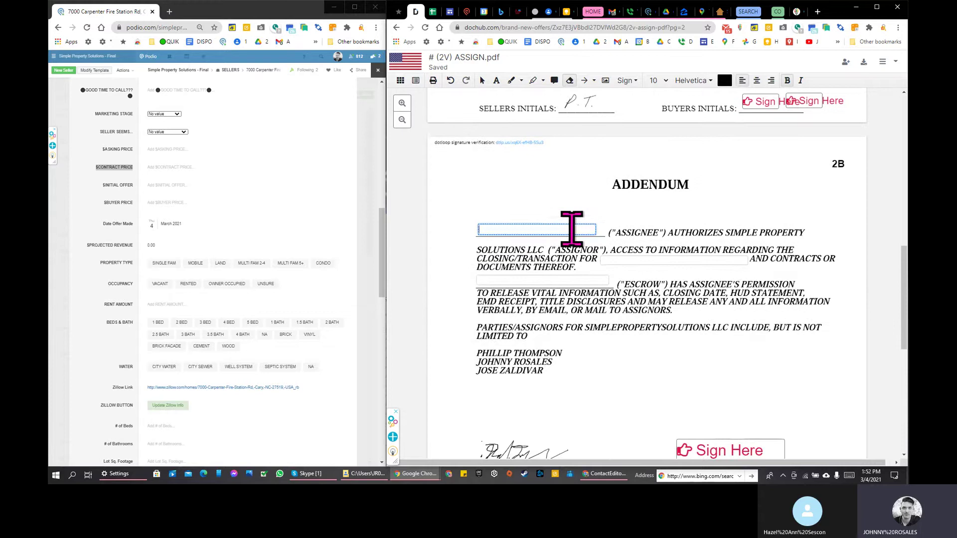
left_click(886, 62)
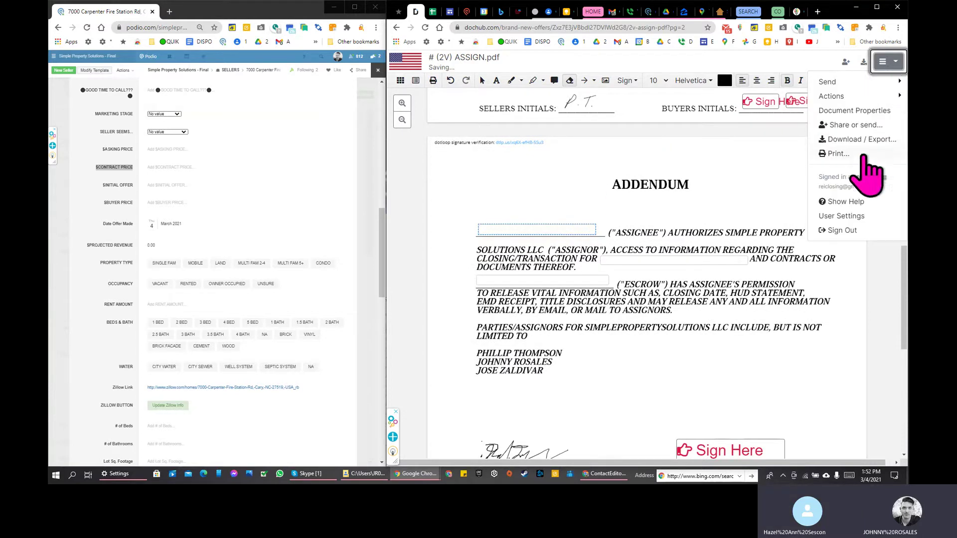
Step: Widen the DocHub window and enter Manage Fields mode, returning to Select
left_click_drag(381, 145, 282, 159)
left_click(892, 95)
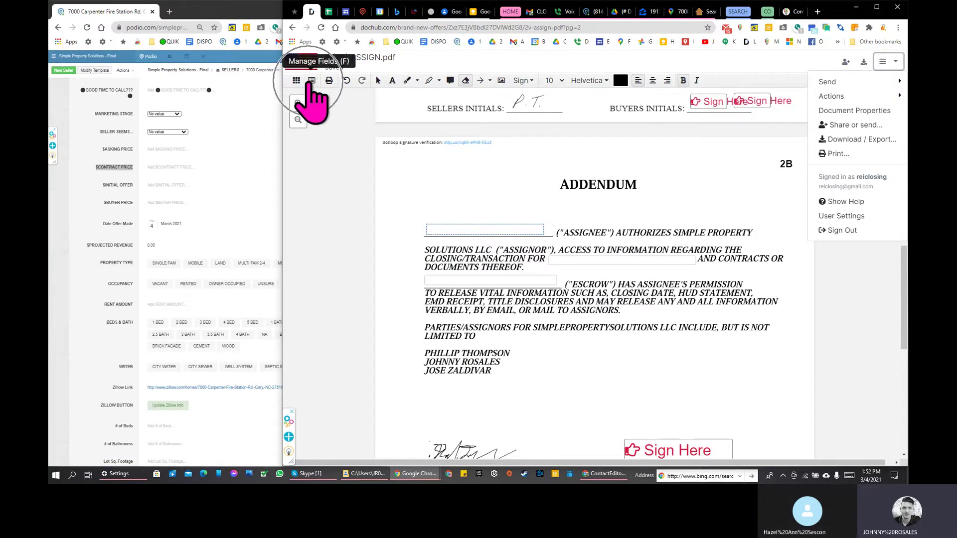
left_click(311, 82)
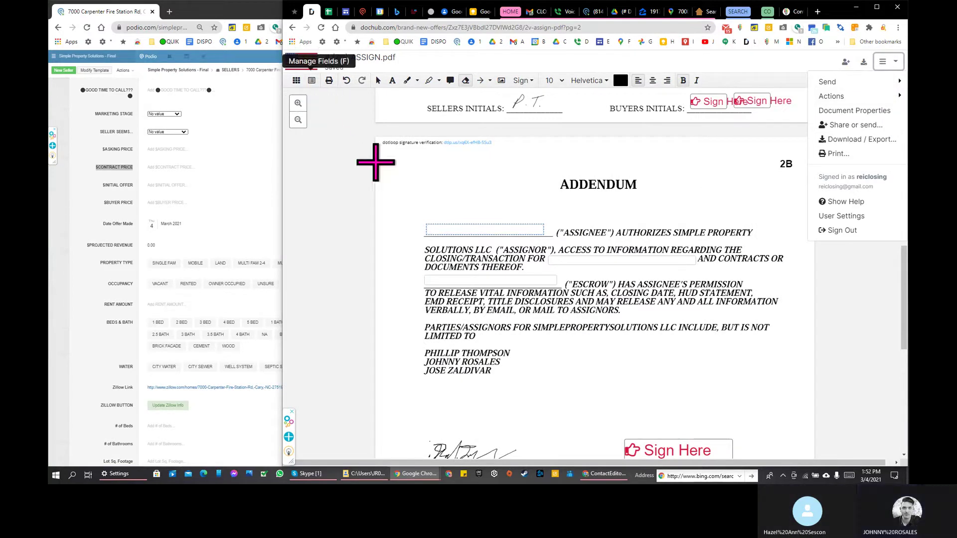
left_click(377, 161)
key("Escape")
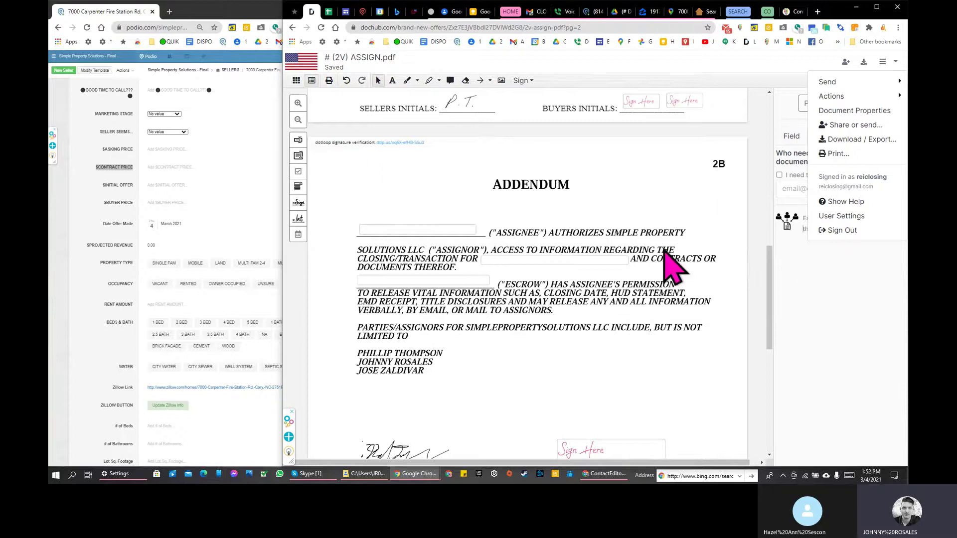
Step: Set the assignee field's placeholder to BUYER PART and the closing/transaction field's to ASSIGNOR PART
left_click(423, 230)
left_click(796, 216)
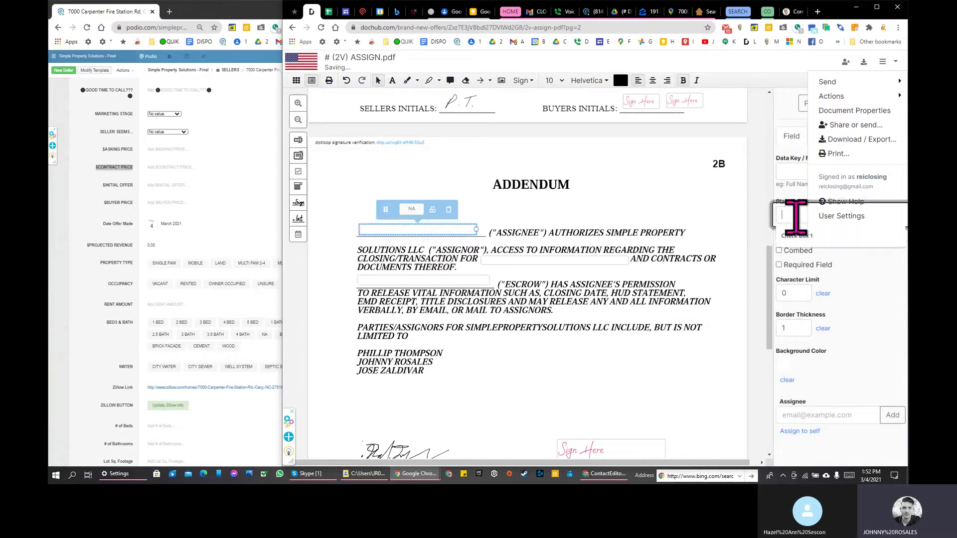
type("BUYER")
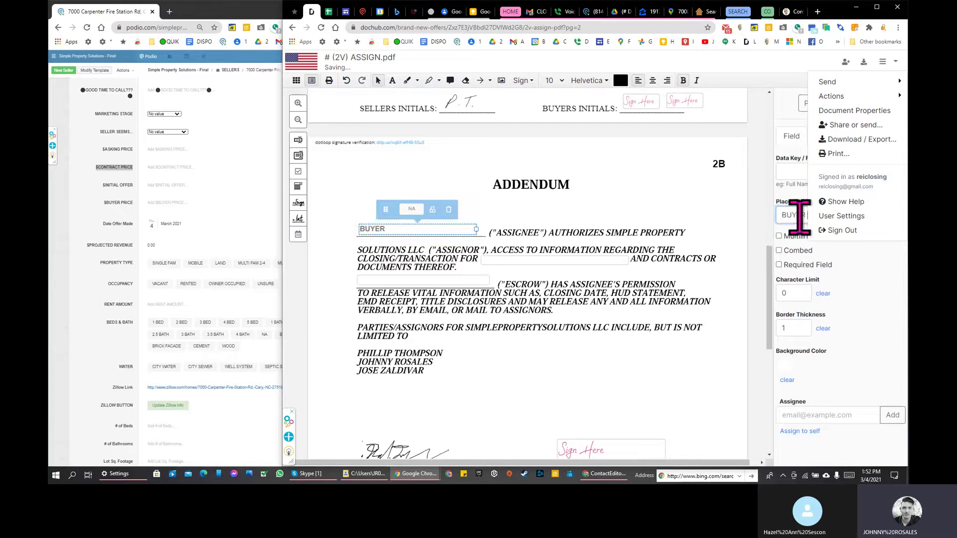
type(" PART")
left_click(527, 260)
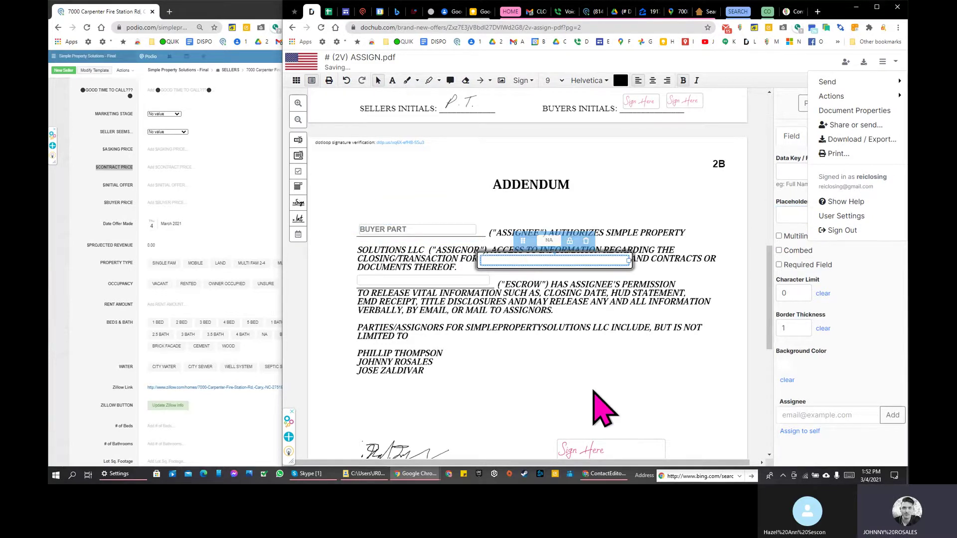
type("ASSIGNOR PART")
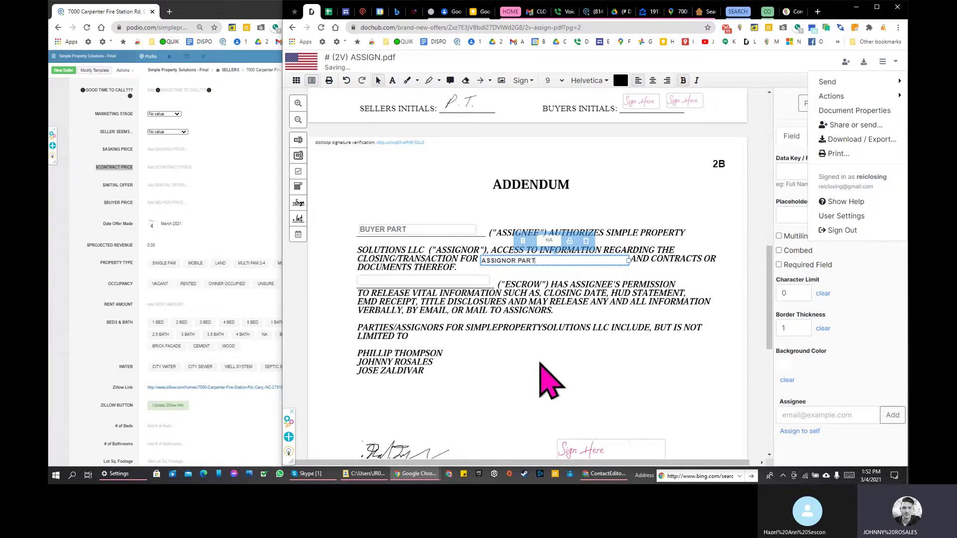
left_click(792, 216)
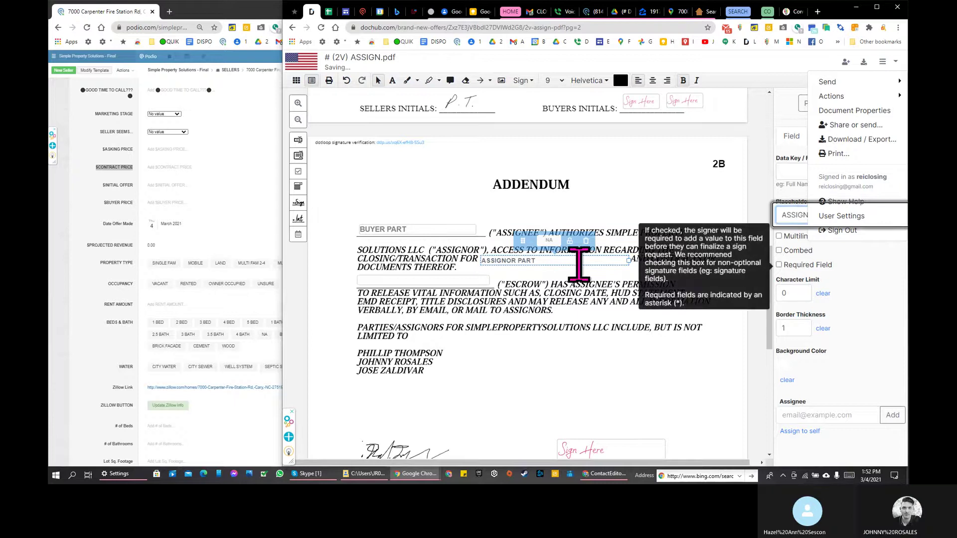
Step: Give the Addendum's escrow field the BUYER PART placeholder, matching the assignee field
left_click(441, 280)
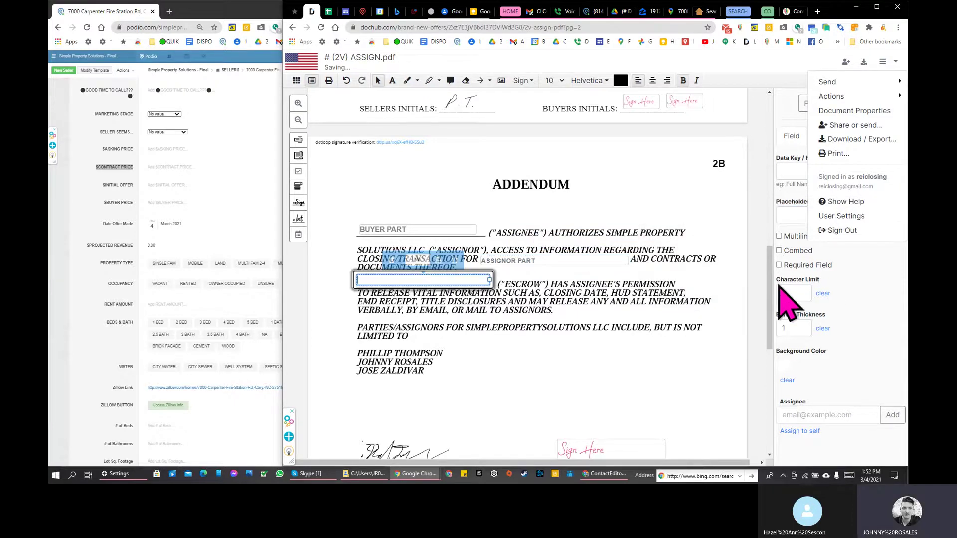
left_click(458, 229)
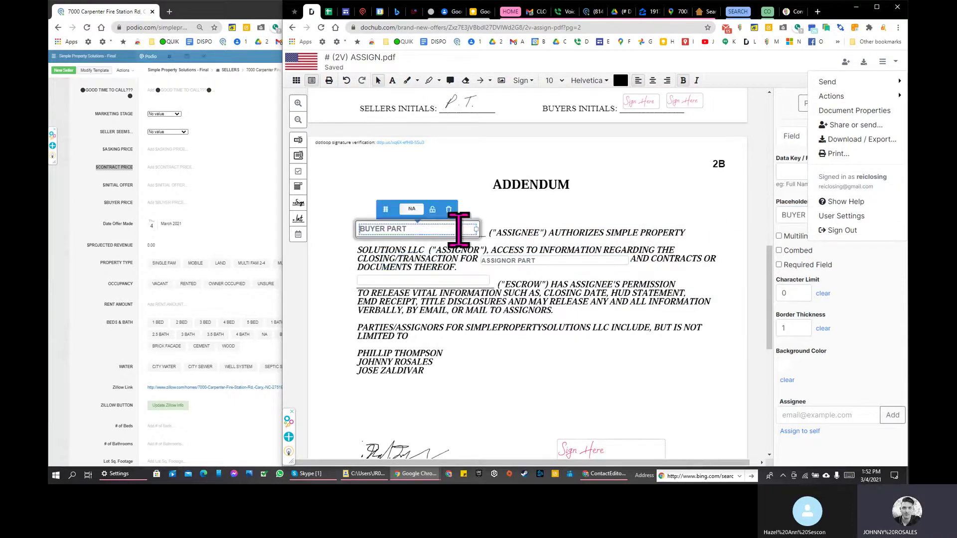
left_click(791, 215)
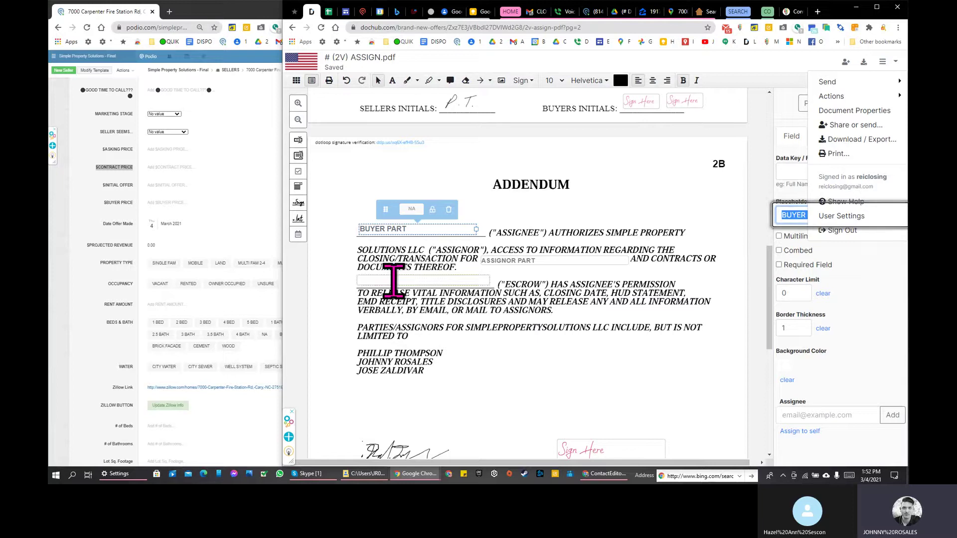
left_click(393, 280)
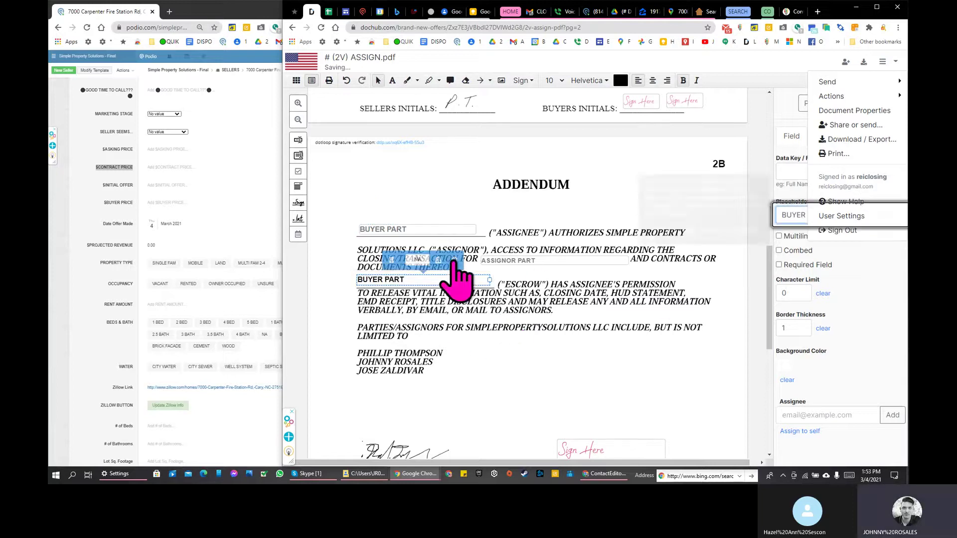
double_click(430, 279)
key("ctrl+c")
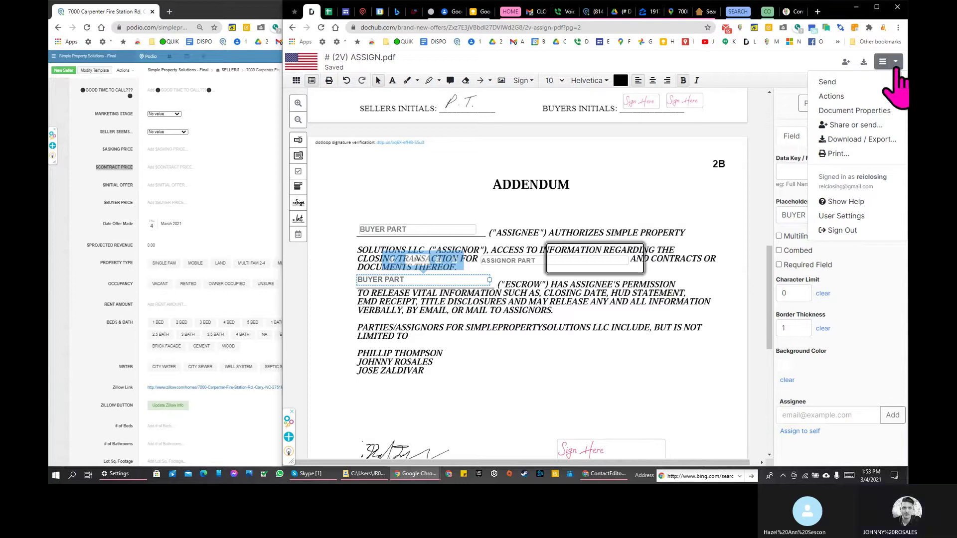
Step: Paste BUYER PART as the placeholder of the date field under ASSIGNEE SIGNATURE
scroll(405, 329, "down", 2)
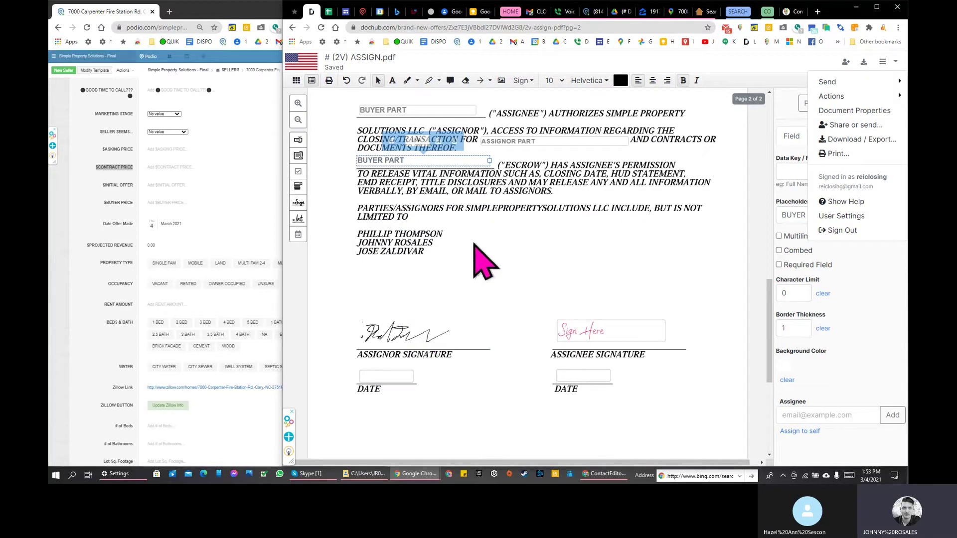
left_click(392, 375)
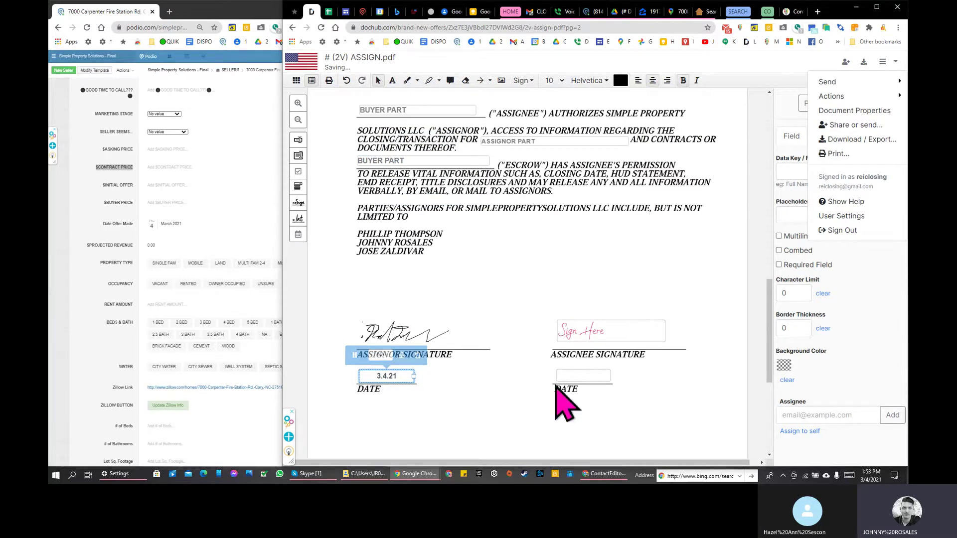
left_click(581, 377)
left_click(793, 215)
key("ctrl+v")
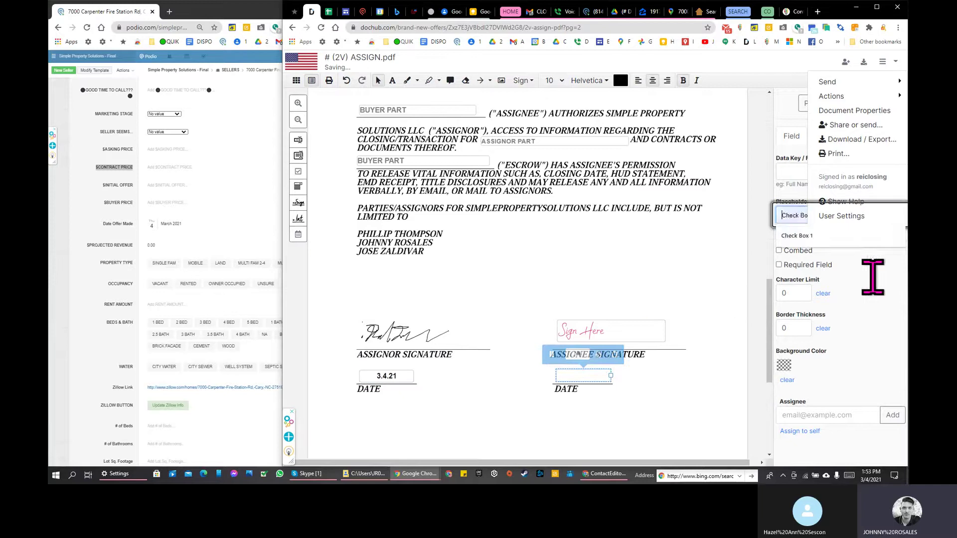
scroll(572, 267, "up", 3)
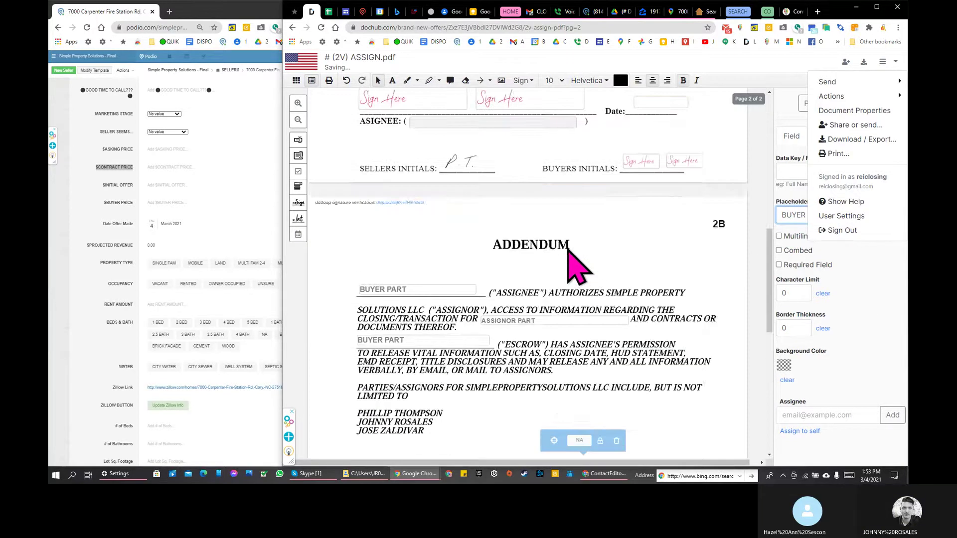
scroll(504, 309, "up", 4)
Step: Apply the BUYER PART placeholder to page 1's assignee name field and select the adjacent date field
left_click(437, 339)
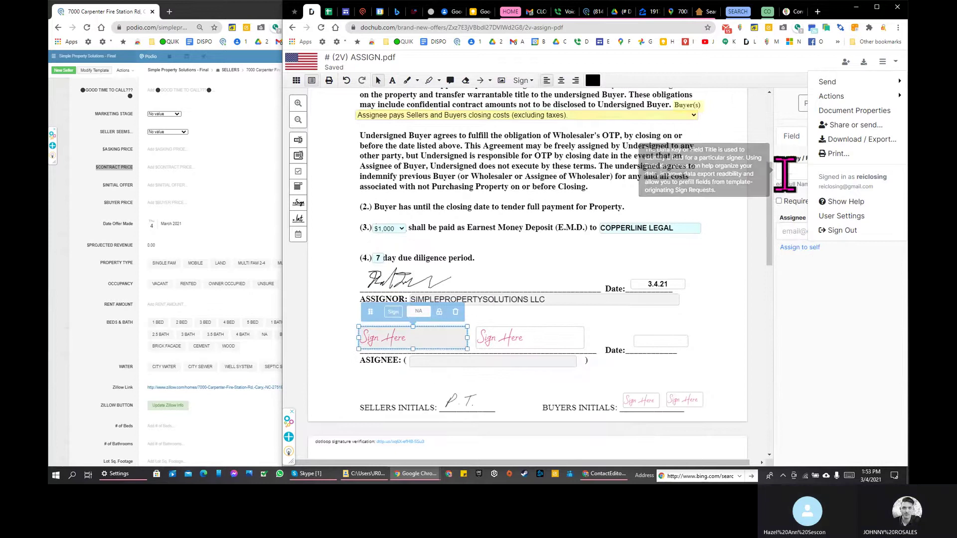
left_click(499, 362)
left_click(793, 215)
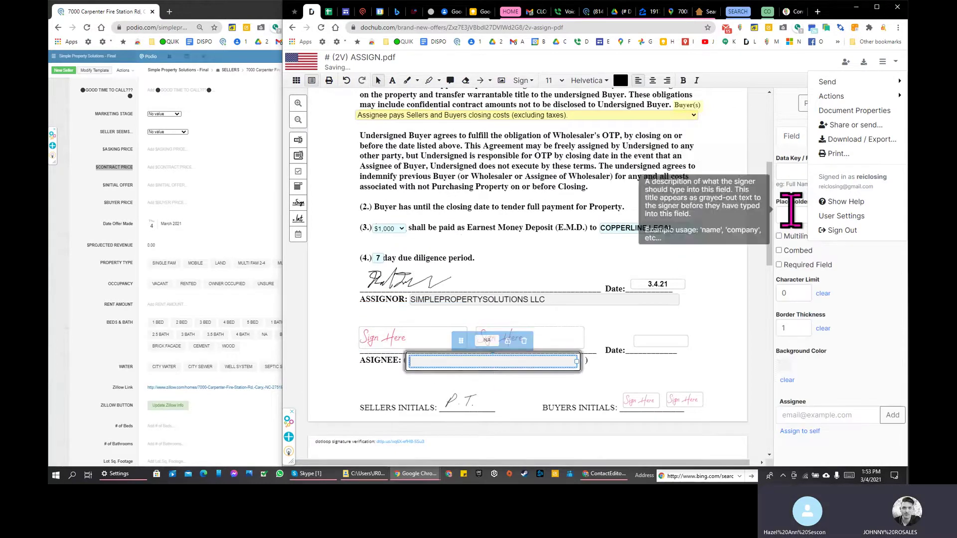
key("ctrl+v")
left_click(648, 341)
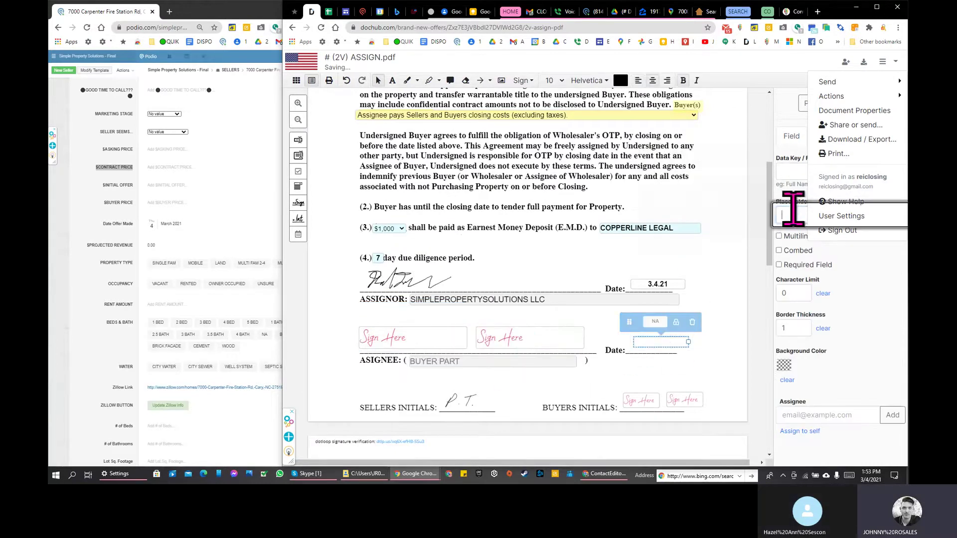
Step: Check the 3.18.21 closing date field, then scroll back down through the document
scroll(588, 269, "up", 5)
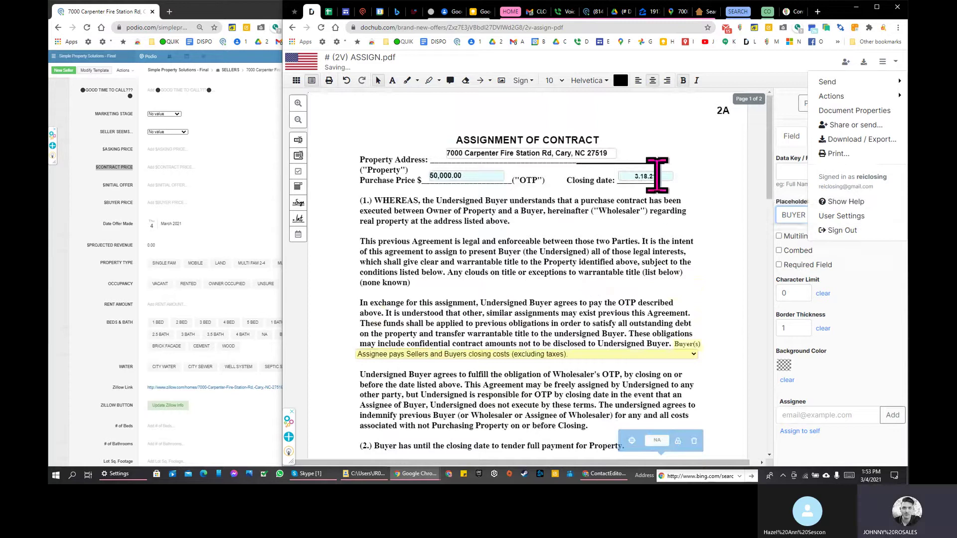
left_click(654, 175)
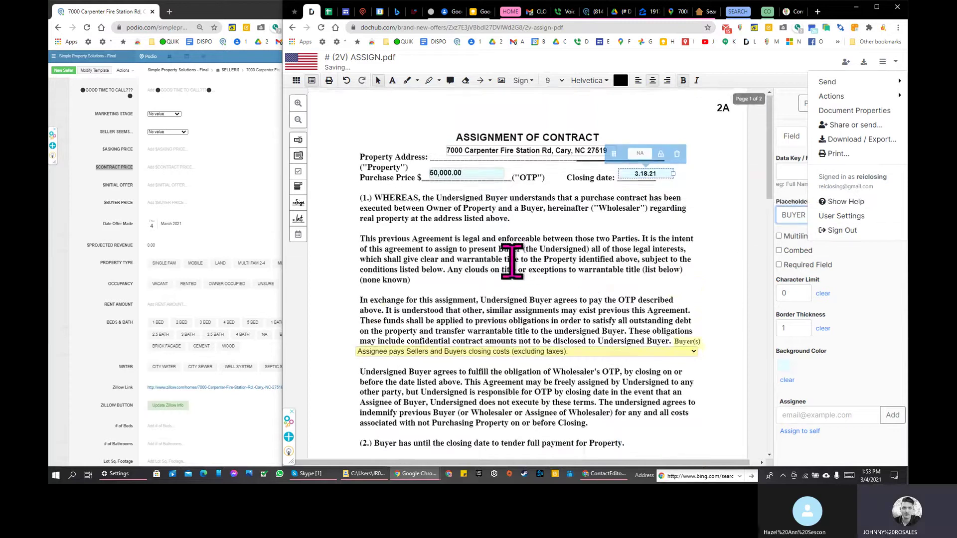
scroll(512, 262, "down", 3)
scroll(530, 260, "down", 1)
scroll(529, 260, "down", 1)
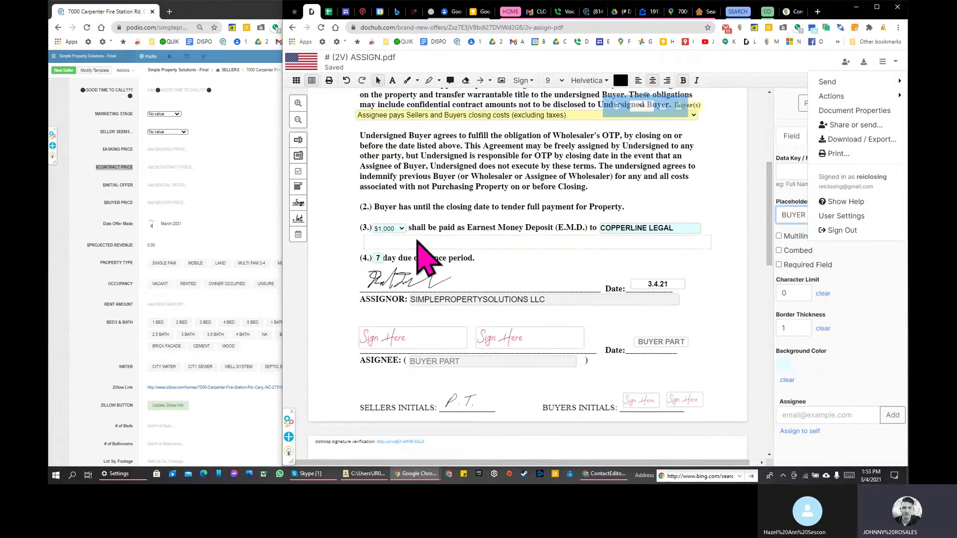
scroll(418, 241, "down", 2)
scroll(474, 289, "down", 4)
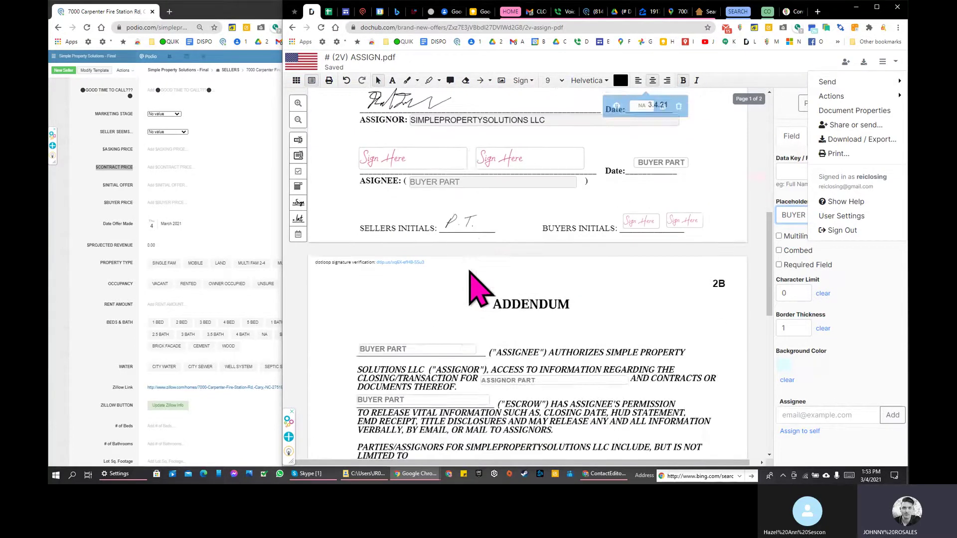
scroll(474, 250, "up", 15)
scroll(471, 273, "down", 6)
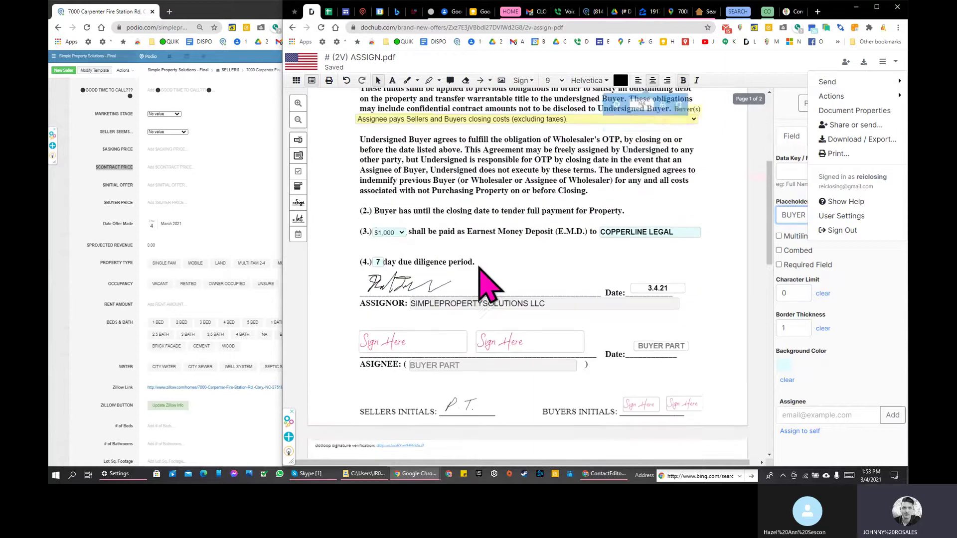
scroll(488, 286, "down", 10)
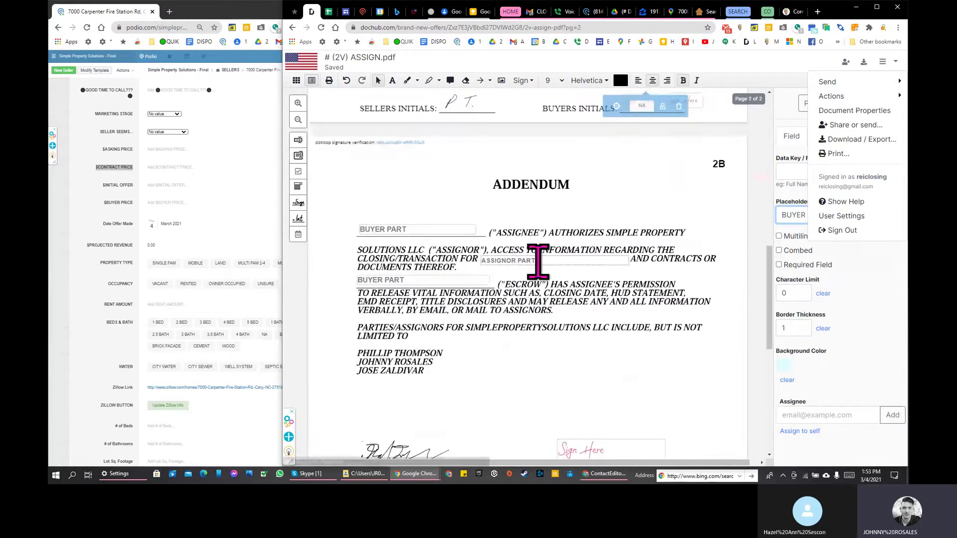
scroll(538, 262, "up", 15)
left_click(529, 153)
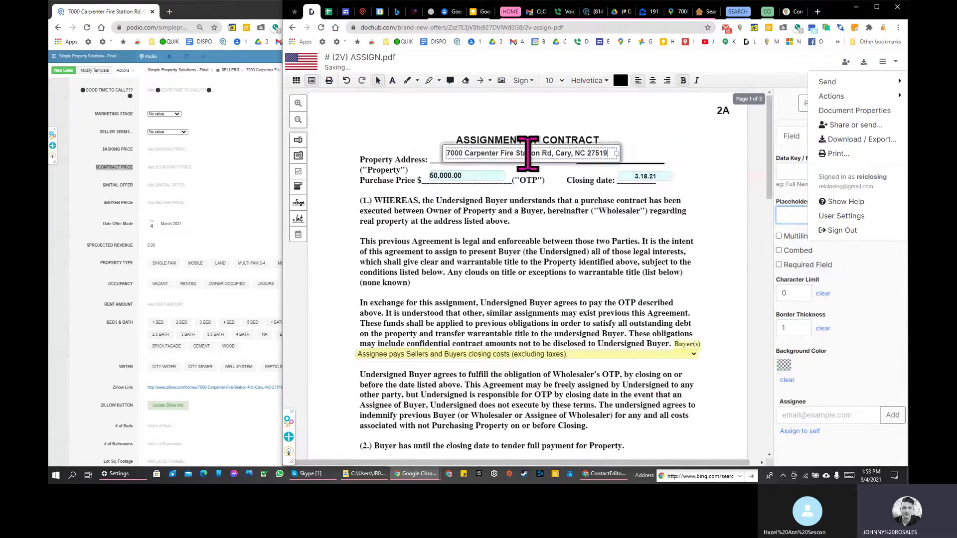
scroll(632, 254, "down", 15)
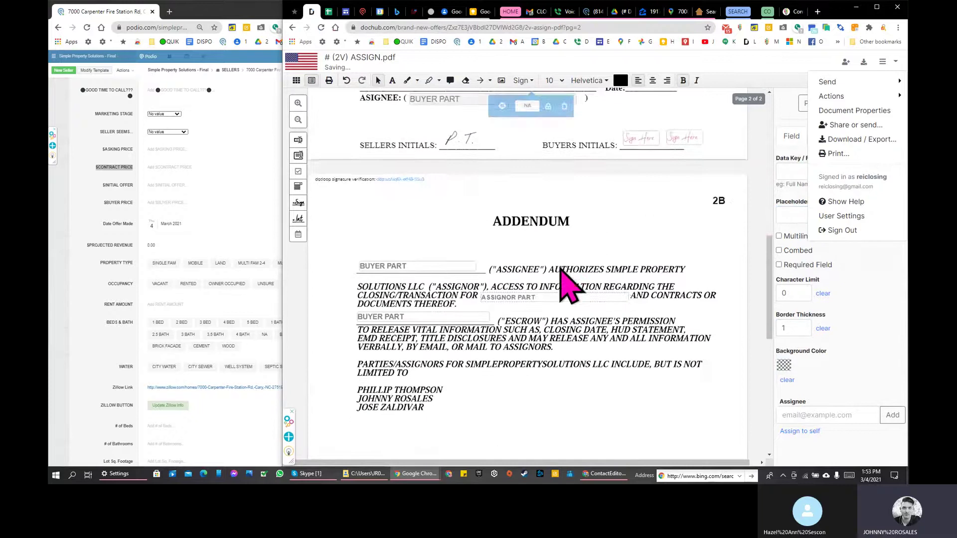
scroll(561, 269, "down", 2)
left_click(541, 202)
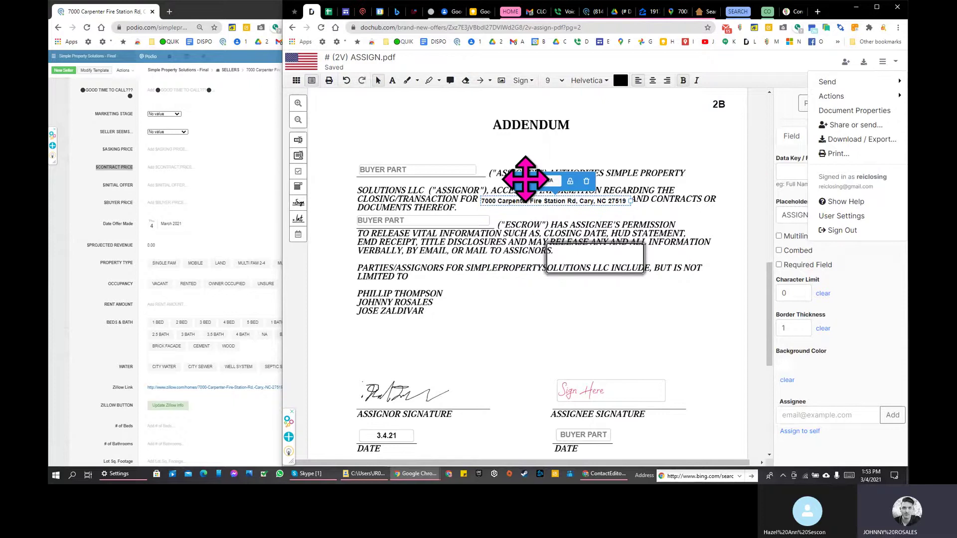
Step: Nudge the address field up so it sits on its line
left_click_drag(526, 178, 525, 176)
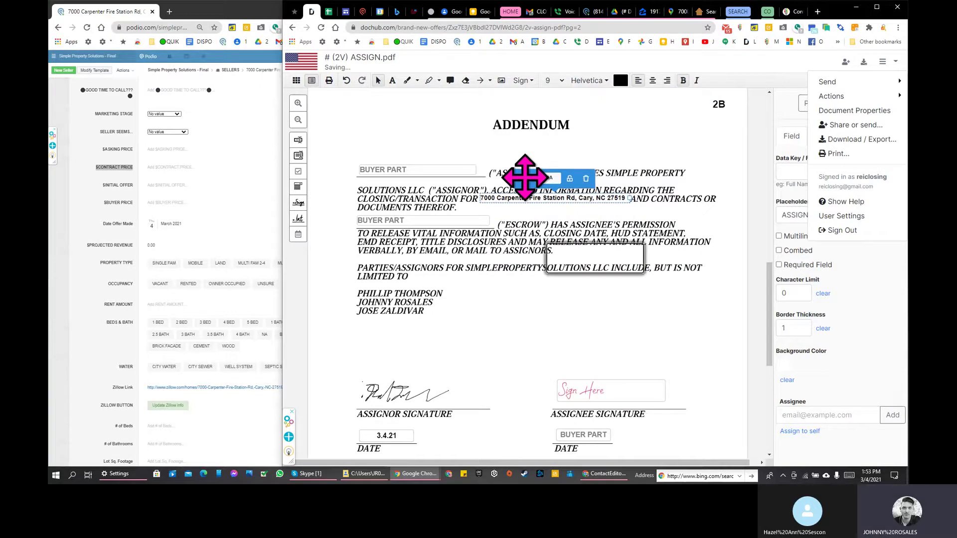
left_click(535, 232)
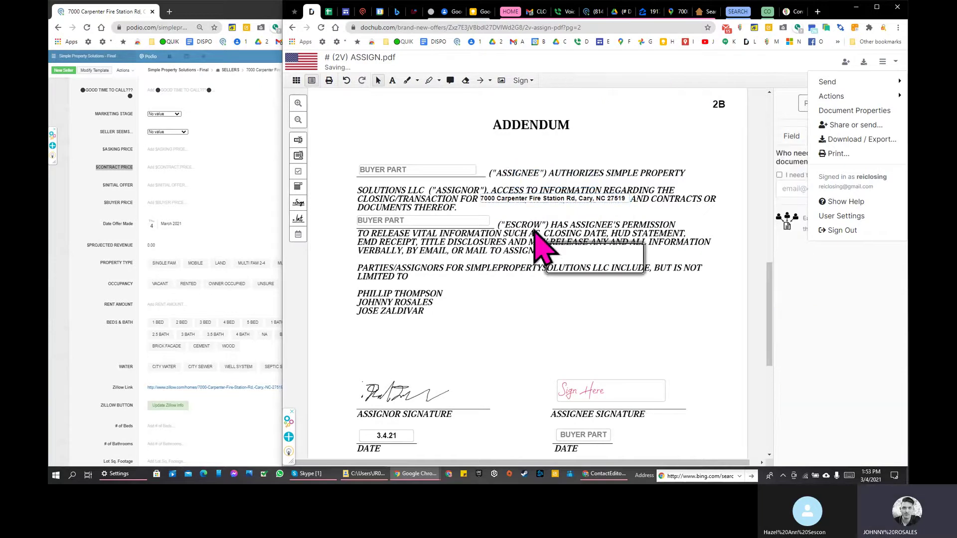
left_click(565, 201)
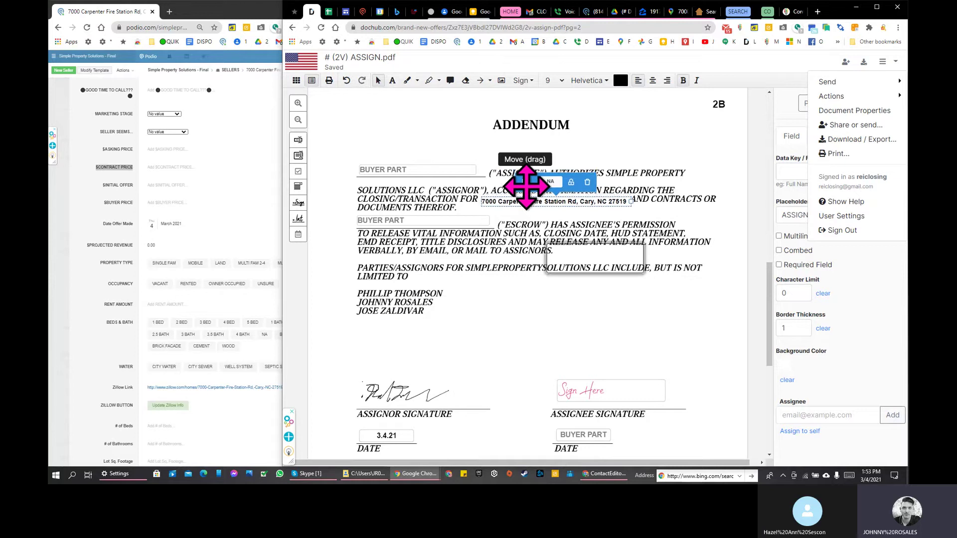
left_click_drag(526, 187, 526, 185)
left_click(545, 257)
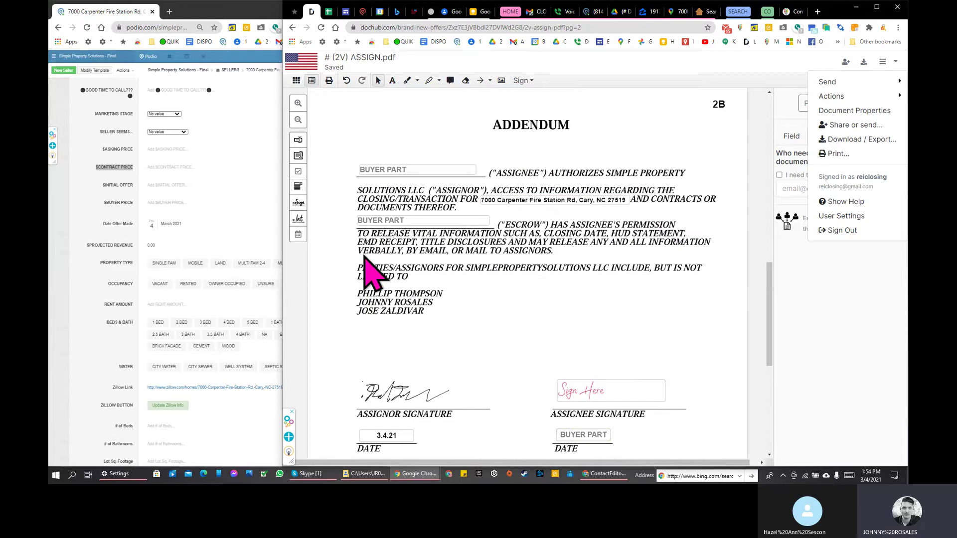
Step: Check the addendum's escrow BUYER PART field and clear the leftover field outline
left_click(466, 220)
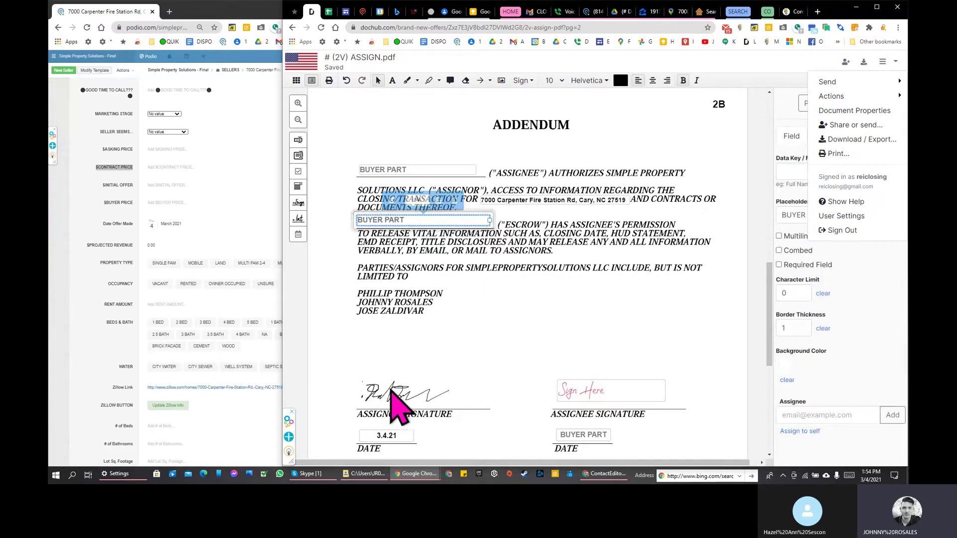
left_click(363, 407)
left_click(394, 394)
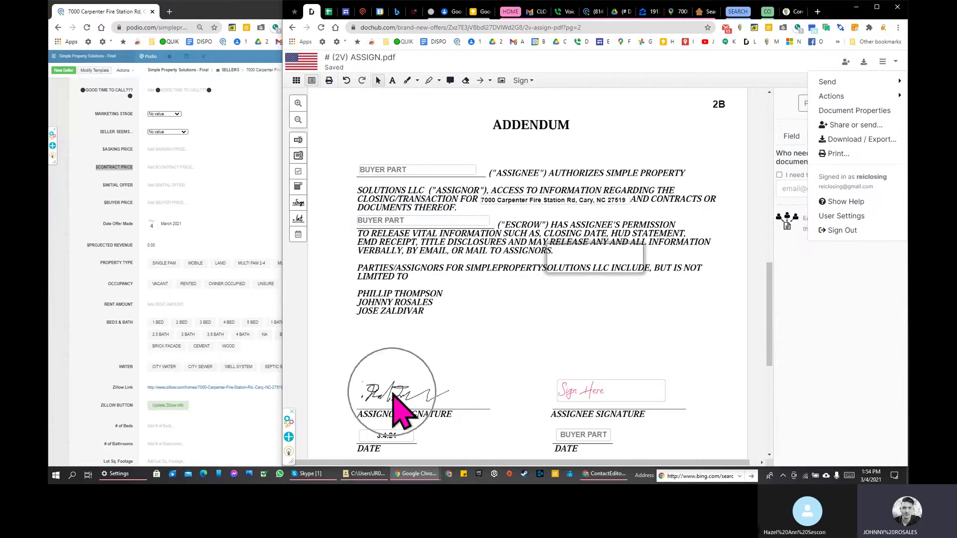
scroll(427, 312, "up", 6)
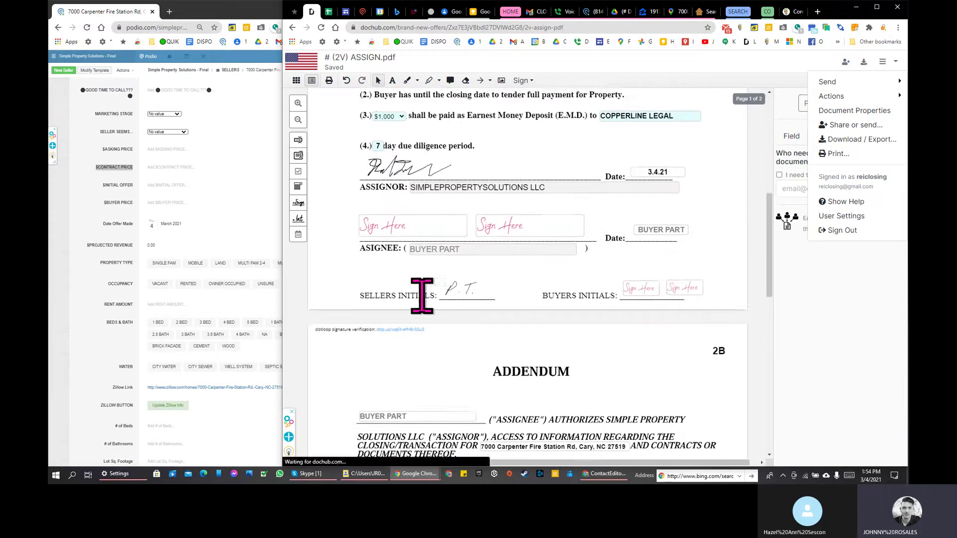
scroll(646, 360, "up", 6)
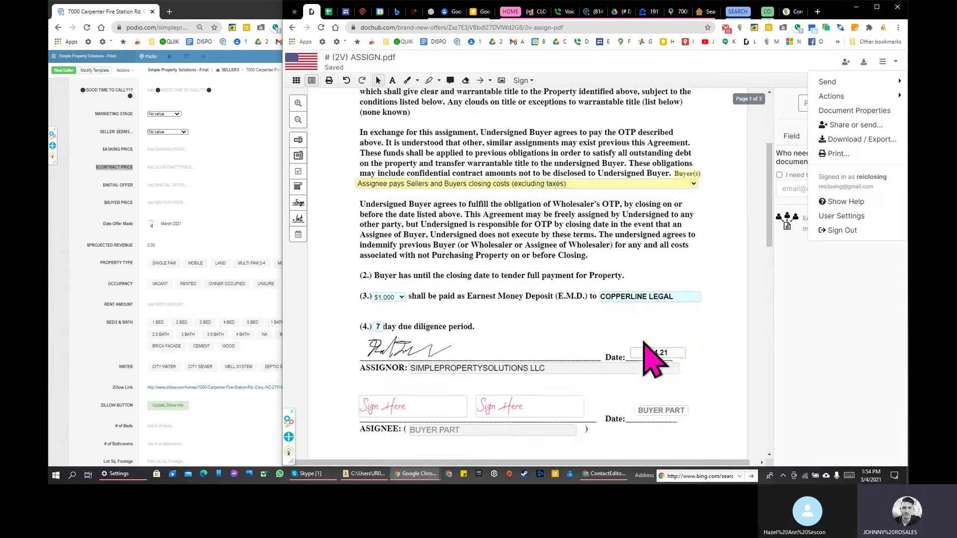
Step: Dismiss the Share dialog and start a Sign Request from the Send menu
mouse_move(833, 81)
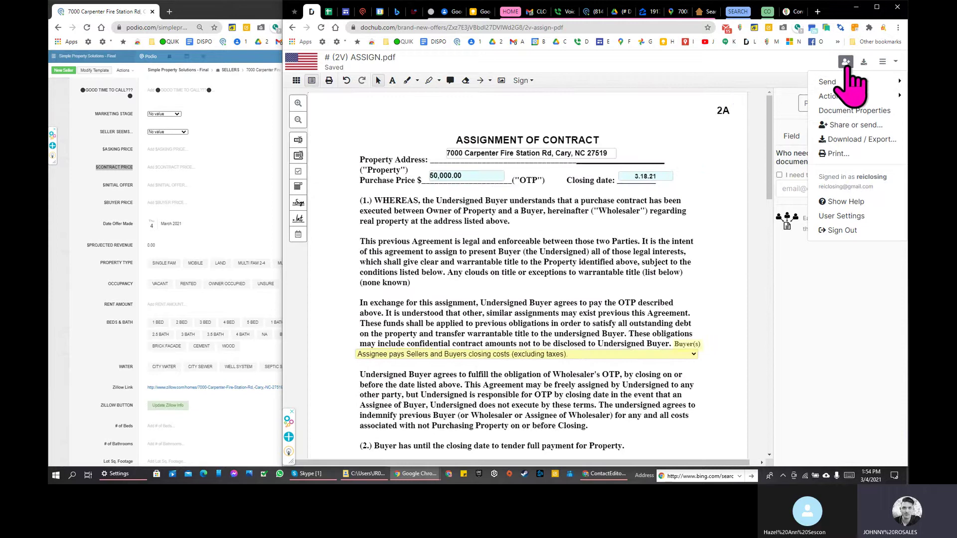
left_click(846, 61)
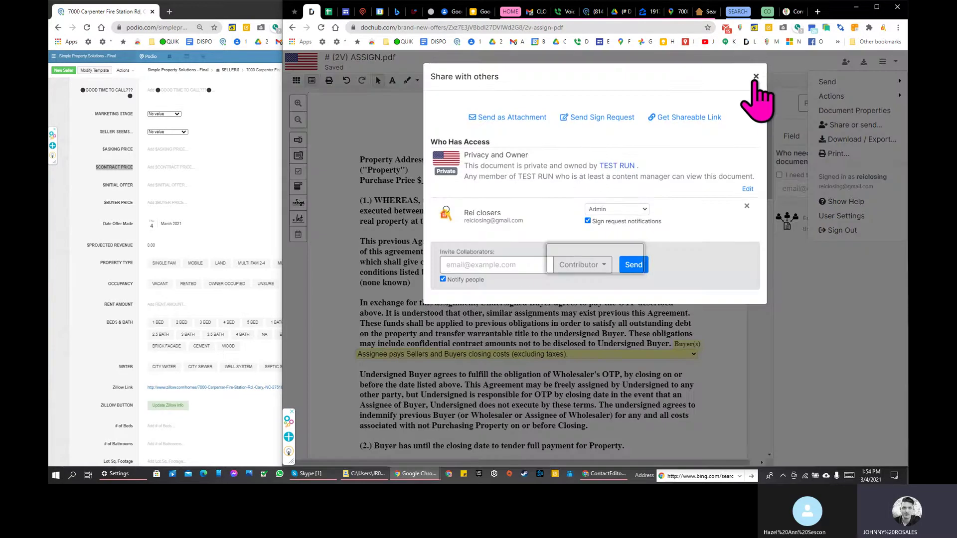
left_click(756, 76)
mouse_move(888, 96)
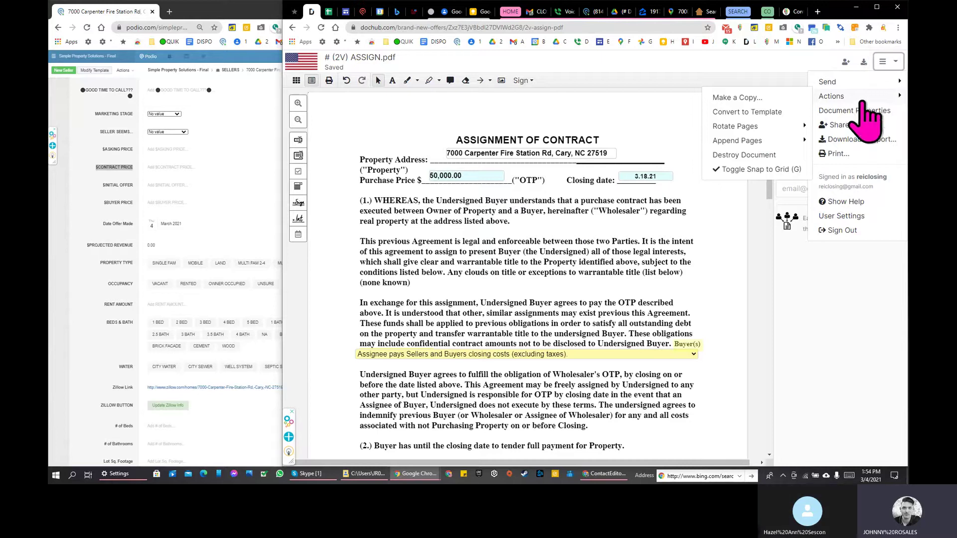
mouse_move(847, 86)
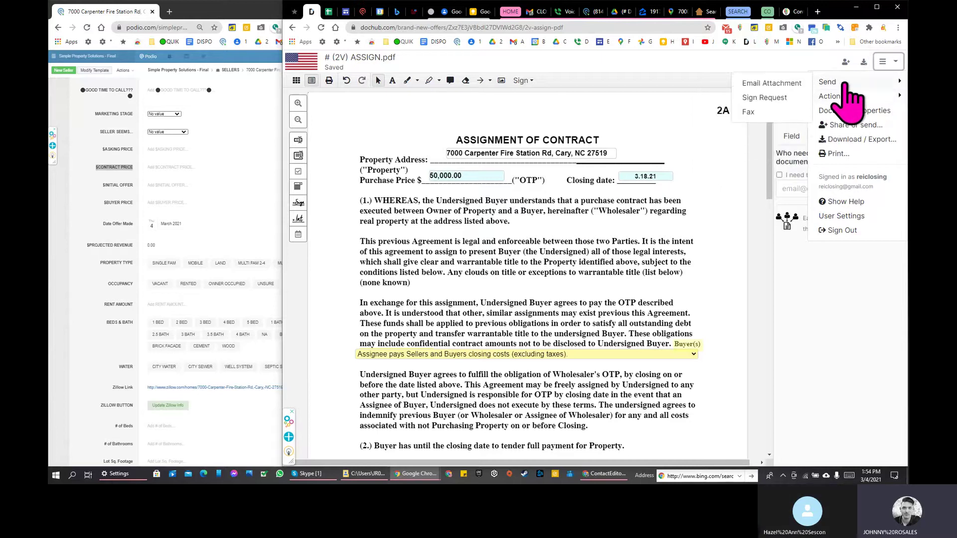
left_click(782, 98)
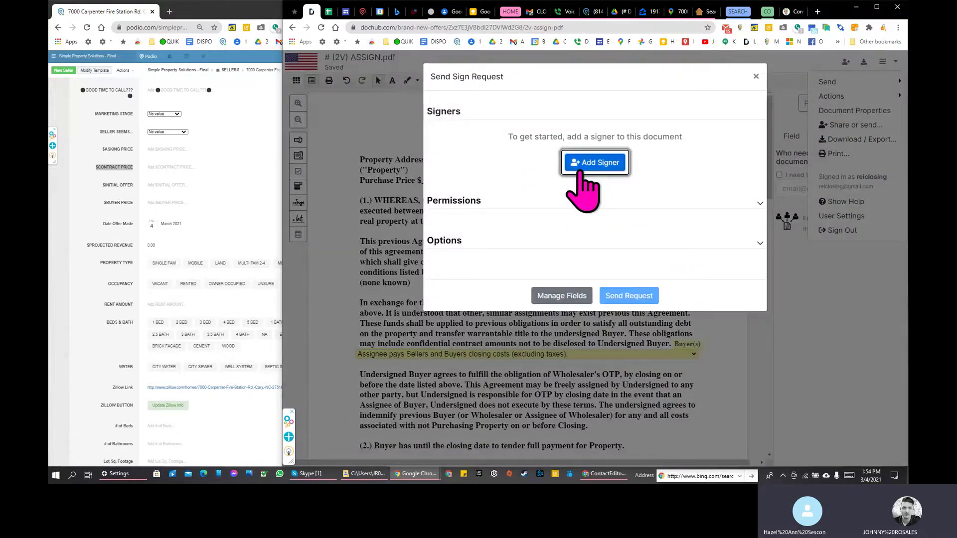
Step: Add a signer to the sign request from the autocomplete suggestions and go to Manage Fields
left_click(592, 161)
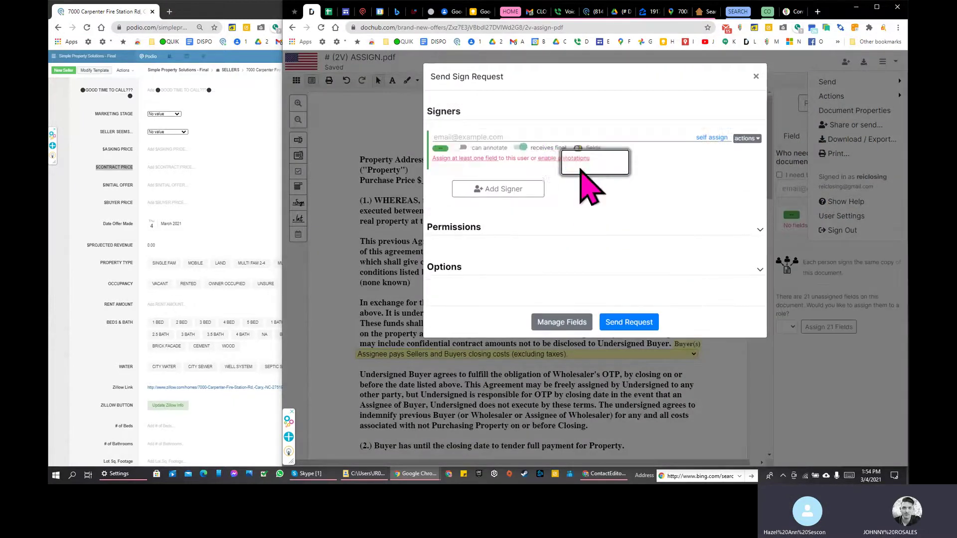
type("REI")
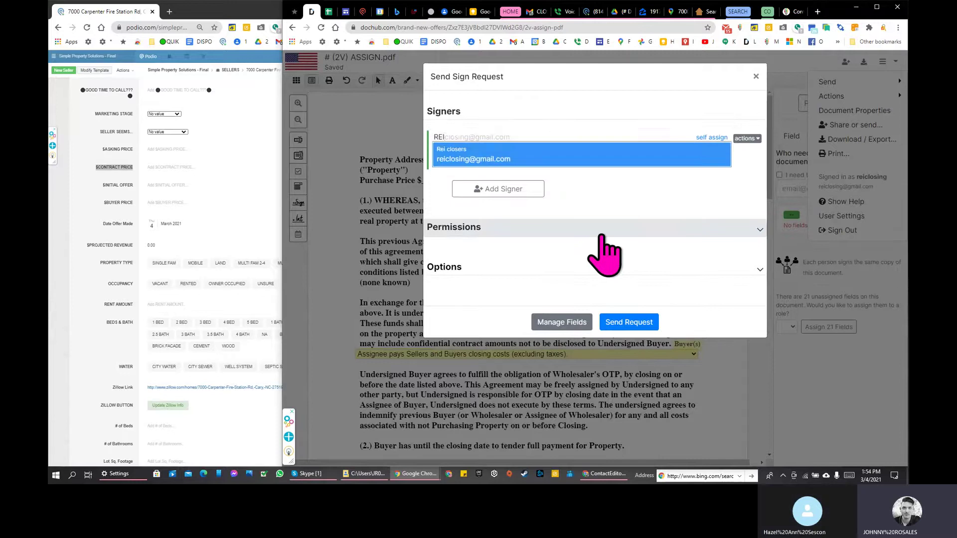
left_click(561, 152)
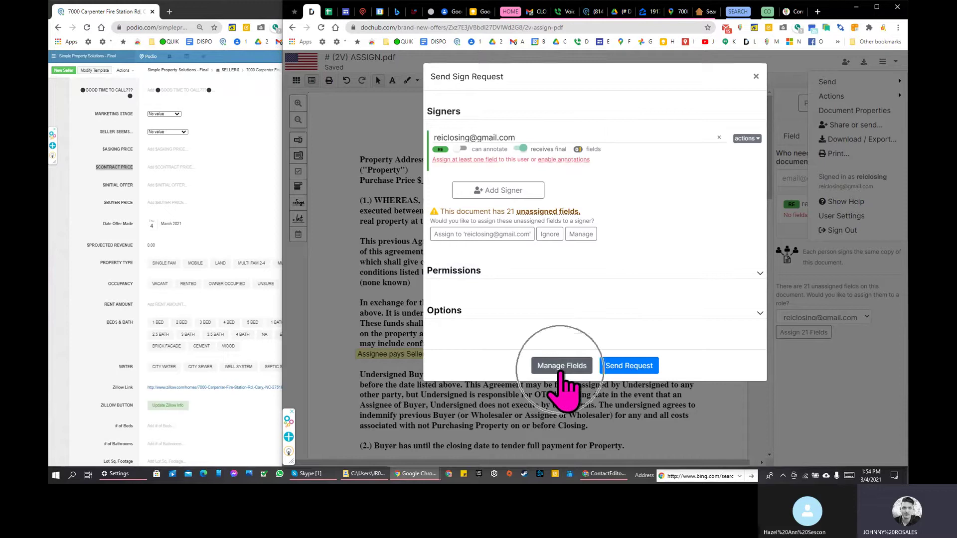
left_click(568, 370)
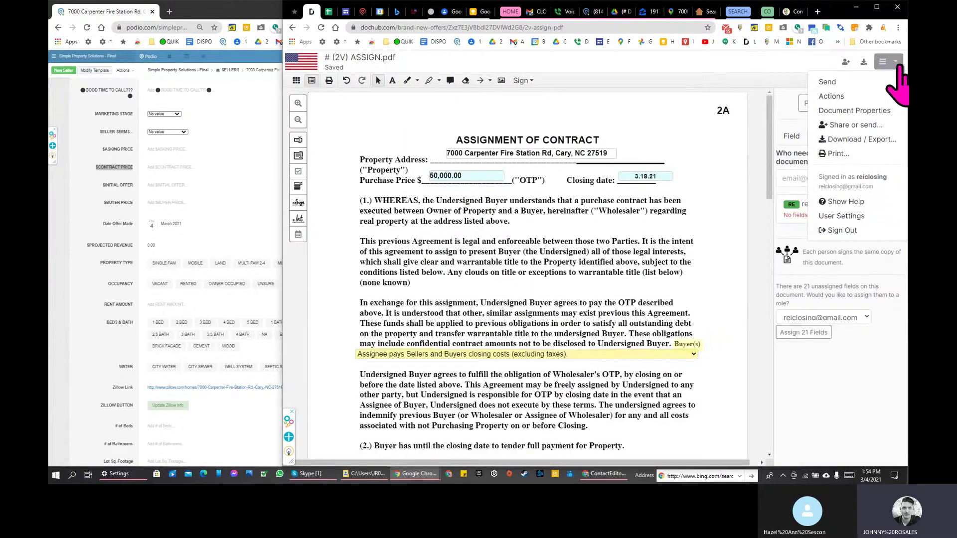
Step: Reload and widen the DocHub window, restart the Sign Request, and open Manage Fields
left_click(321, 27)
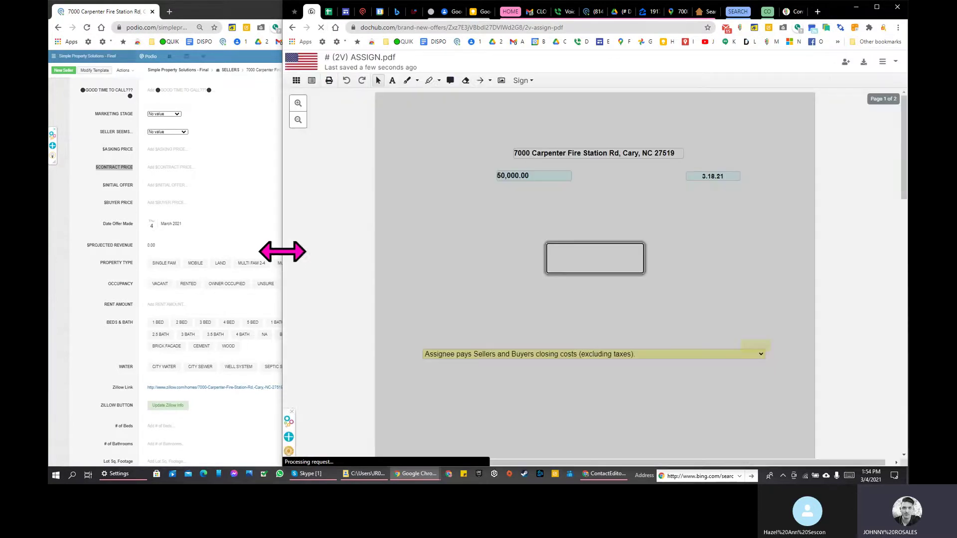
left_click_drag(282, 252, 151, 251)
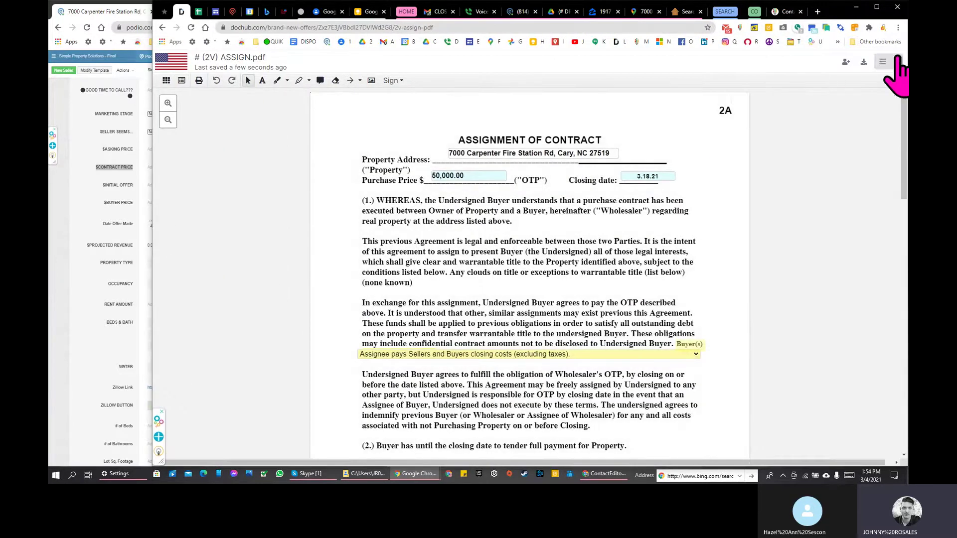
left_click(882, 61)
mouse_move(863, 85)
left_click(763, 97)
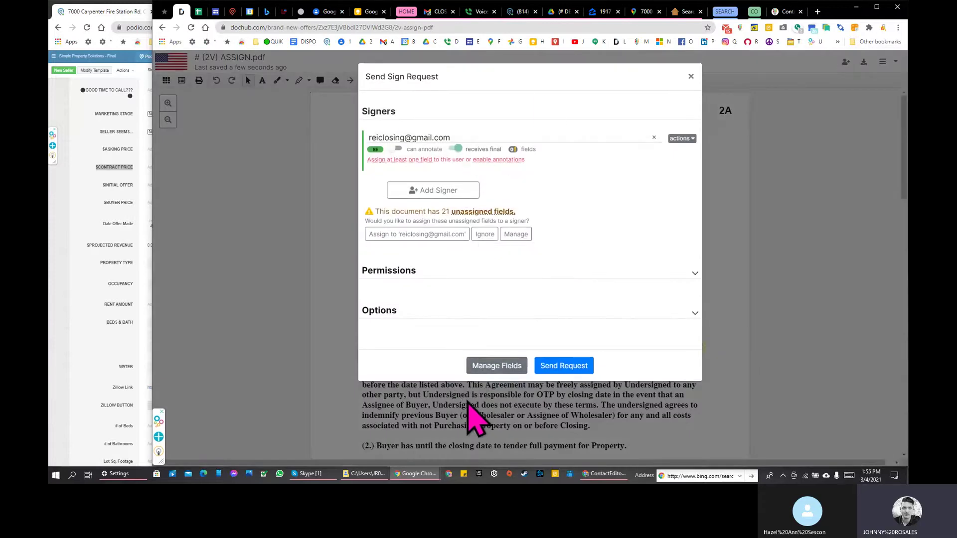
left_click(494, 366)
Step: Assign the E.M.D. holder field showing COPPERLINE LEGAL to the signer
scroll(561, 201, "down", 5)
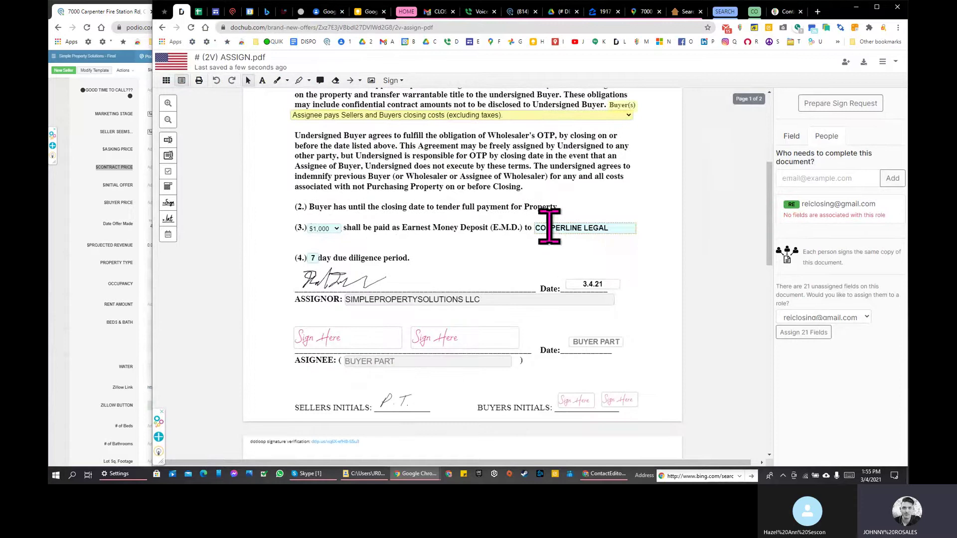
left_click(608, 229)
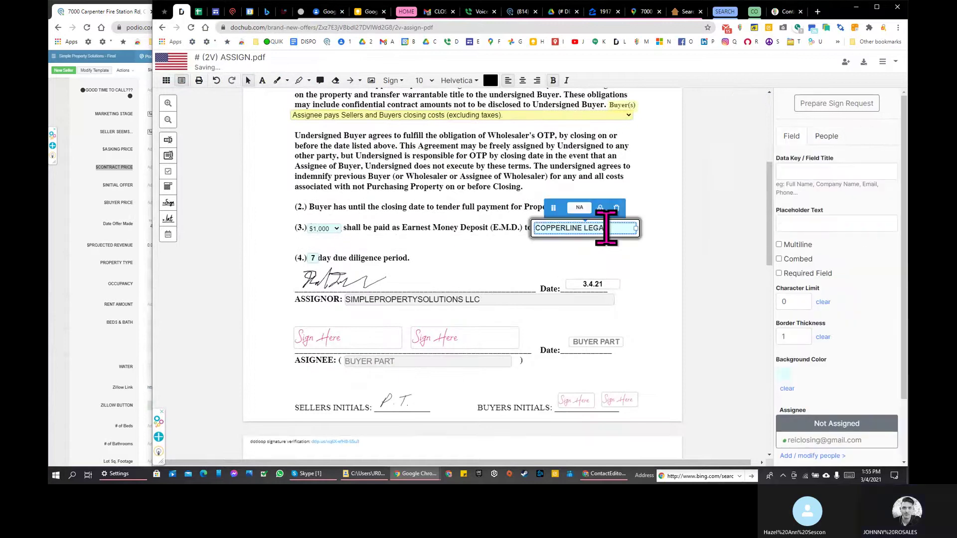
scroll(855, 261, "down", 1)
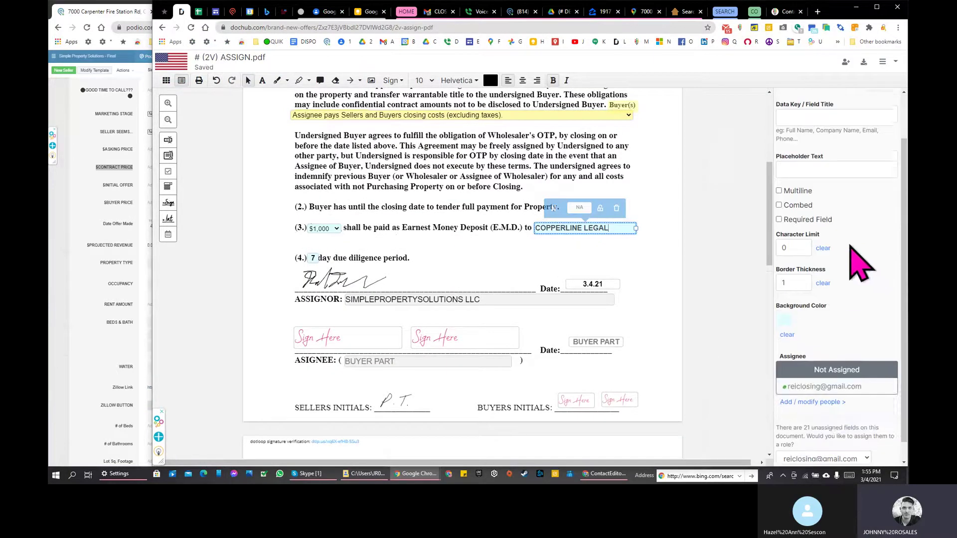
left_click(826, 382)
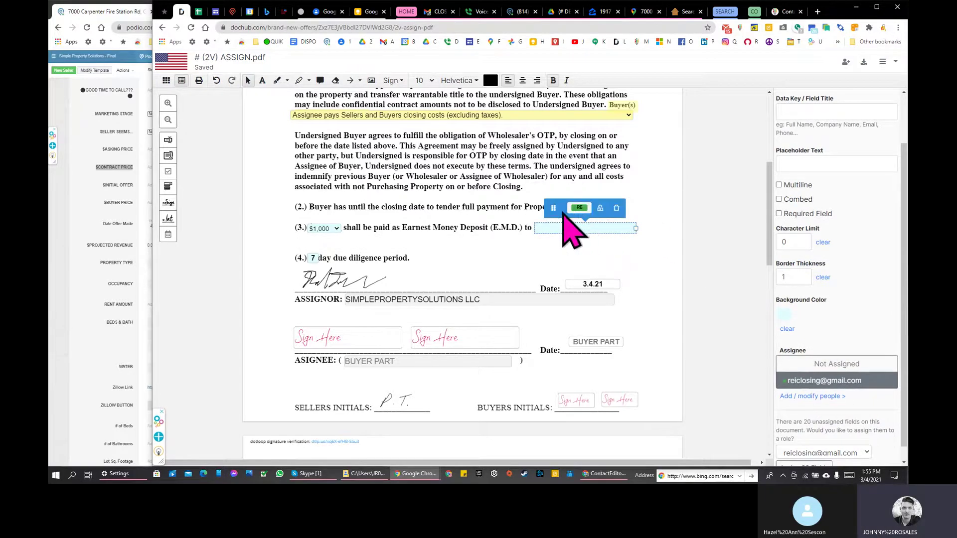
left_click(308, 261)
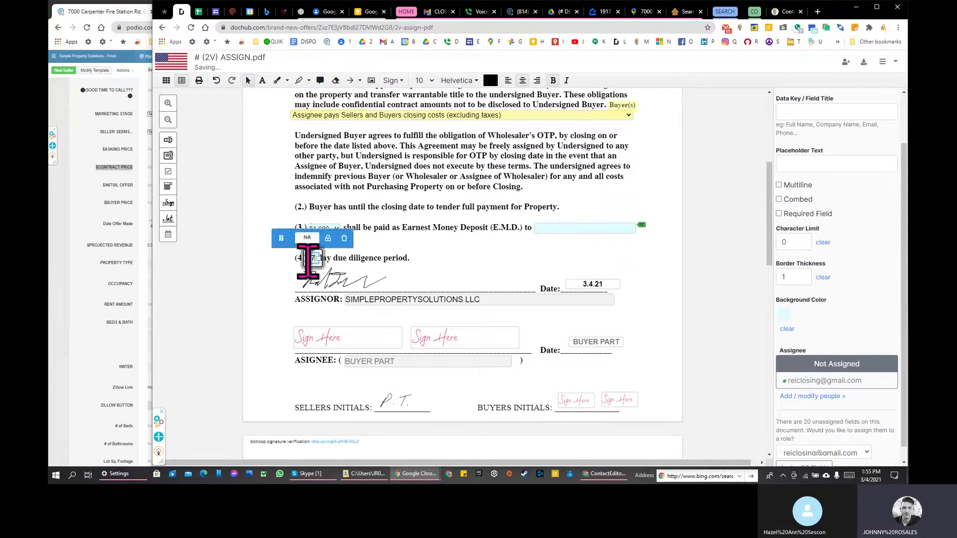
left_click(401, 313)
Step: Assign the first assignee signature box and the date's BUYER PART field to the signer
left_click(409, 362)
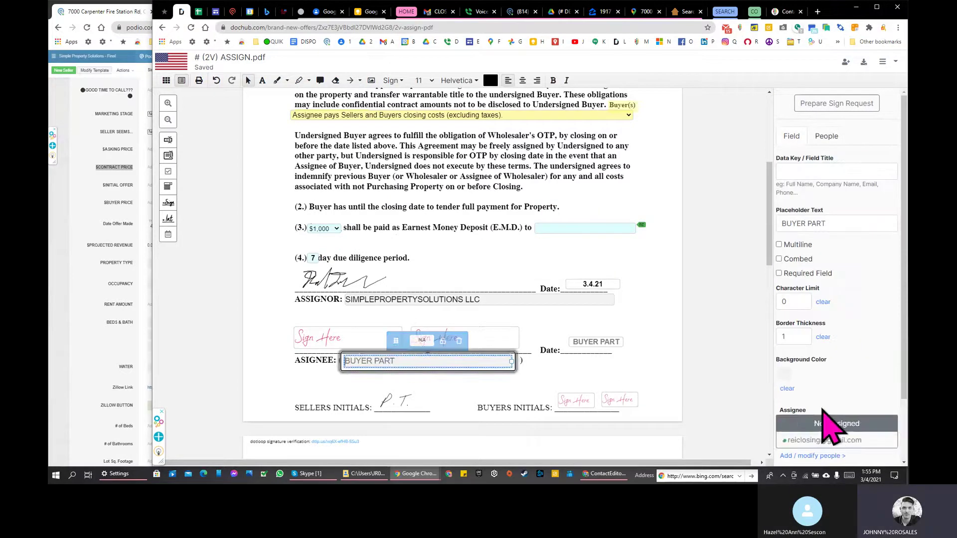
left_click(822, 423)
left_click(369, 344)
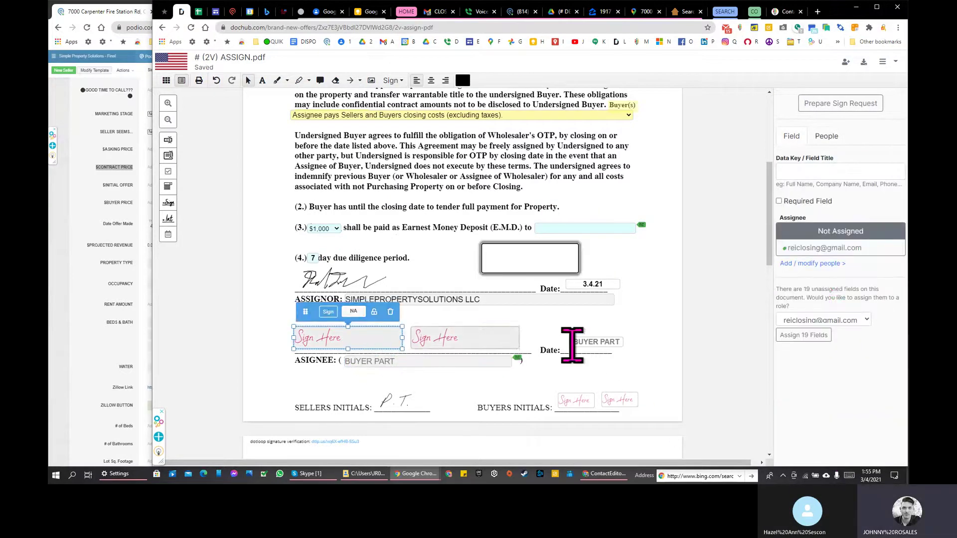
left_click(820, 247)
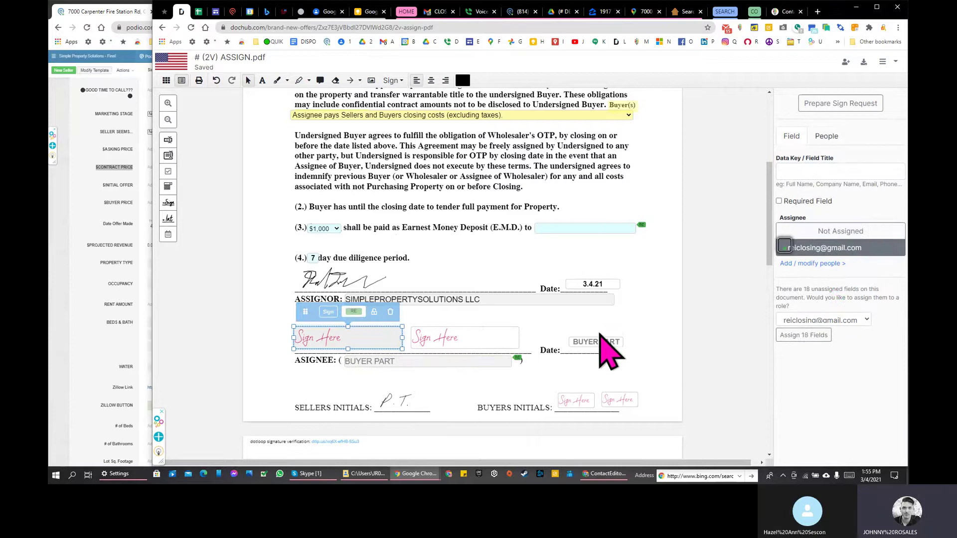
left_click(602, 341)
left_click(823, 423)
left_click(820, 442)
left_click(453, 339)
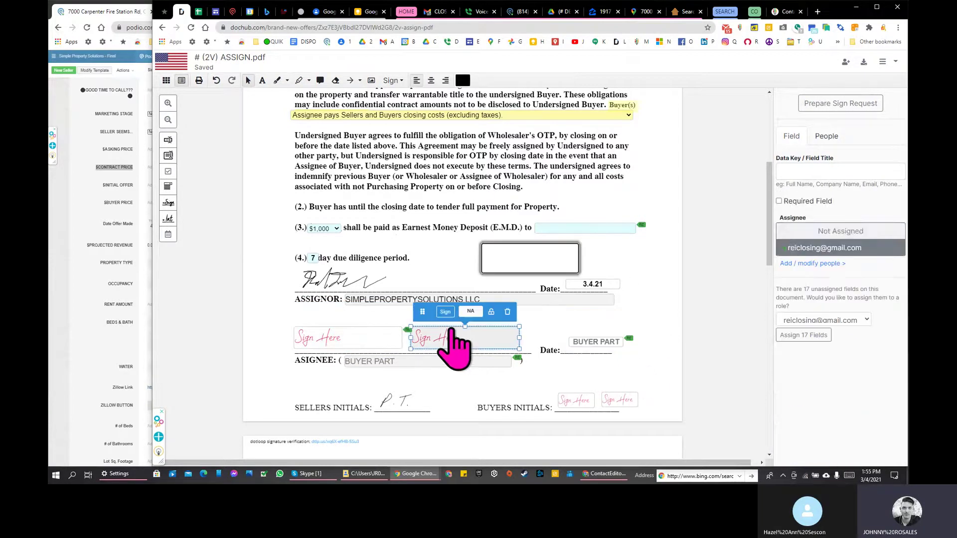
Step: Delete the second assignee Sign Here box
scroll(491, 329, "down", 2)
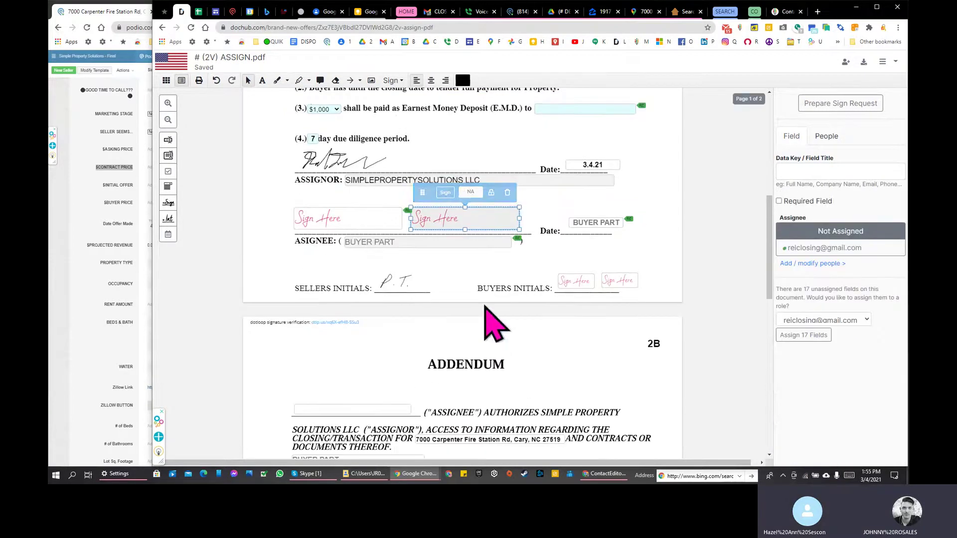
left_click(508, 193)
scroll(429, 252, "down", 2)
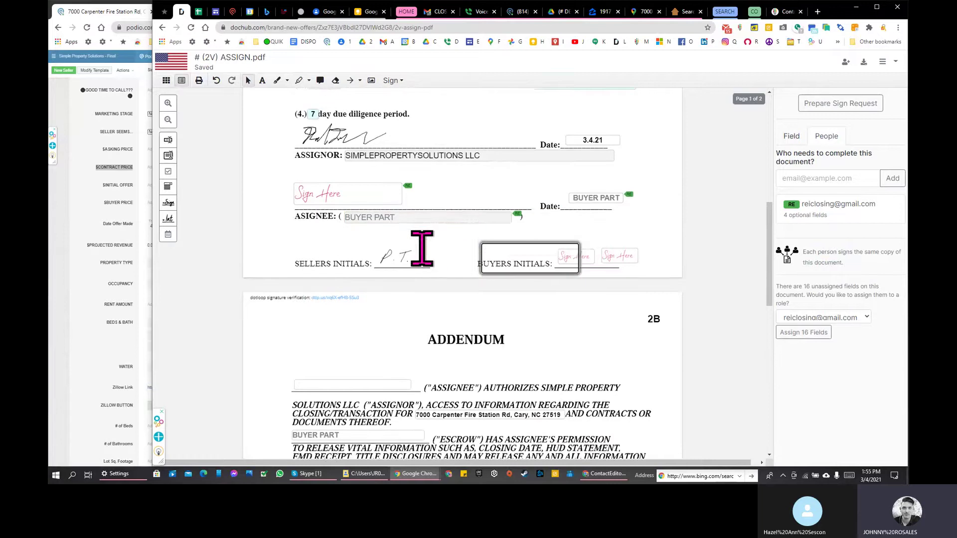
scroll(438, 252, "down", 1)
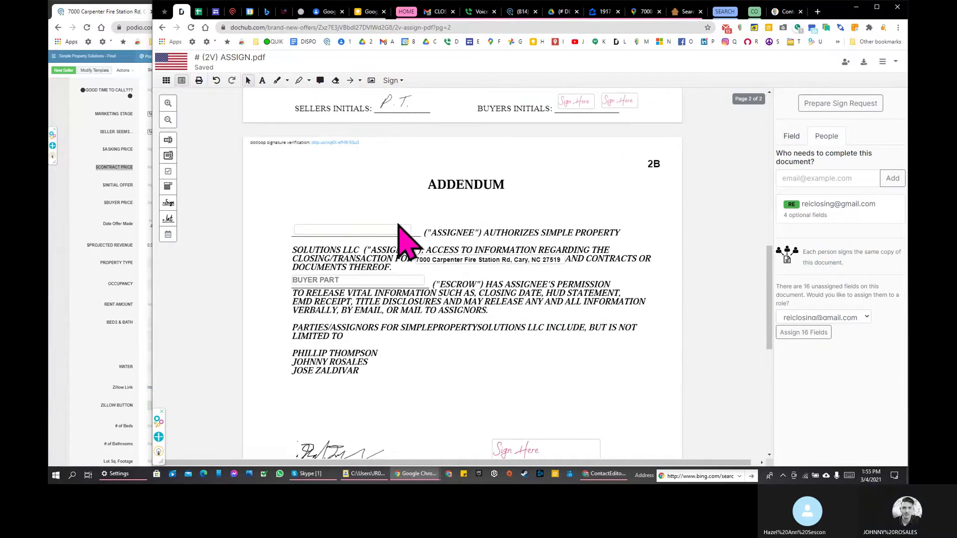
Step: Assign the Addendum's blank assignee field and escrow BUYER PART field to the signer
left_click(393, 230)
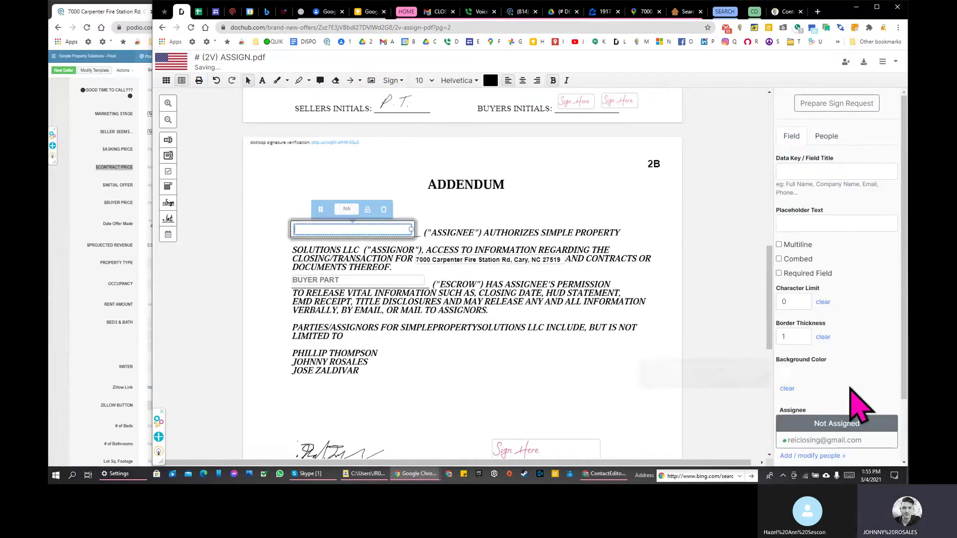
left_click(840, 440)
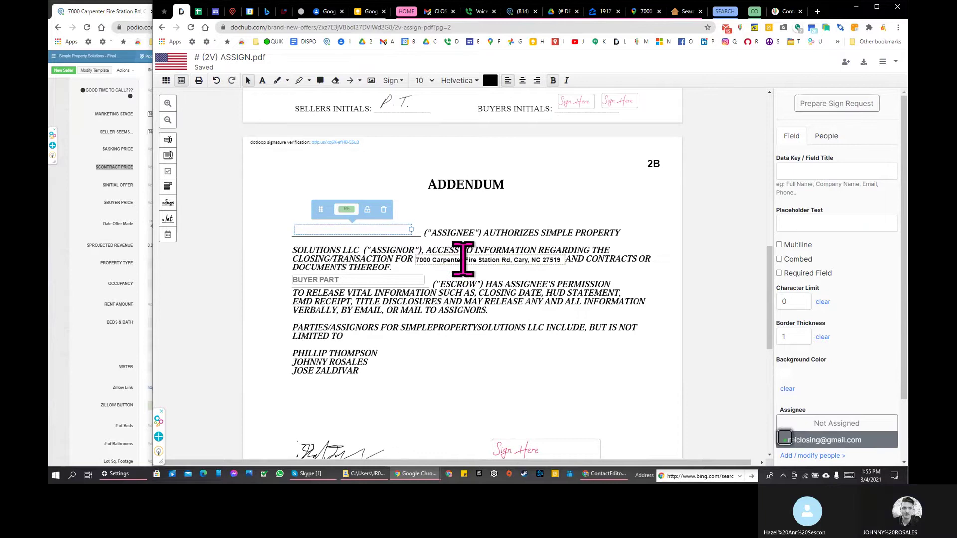
left_click(380, 279)
left_click(840, 441)
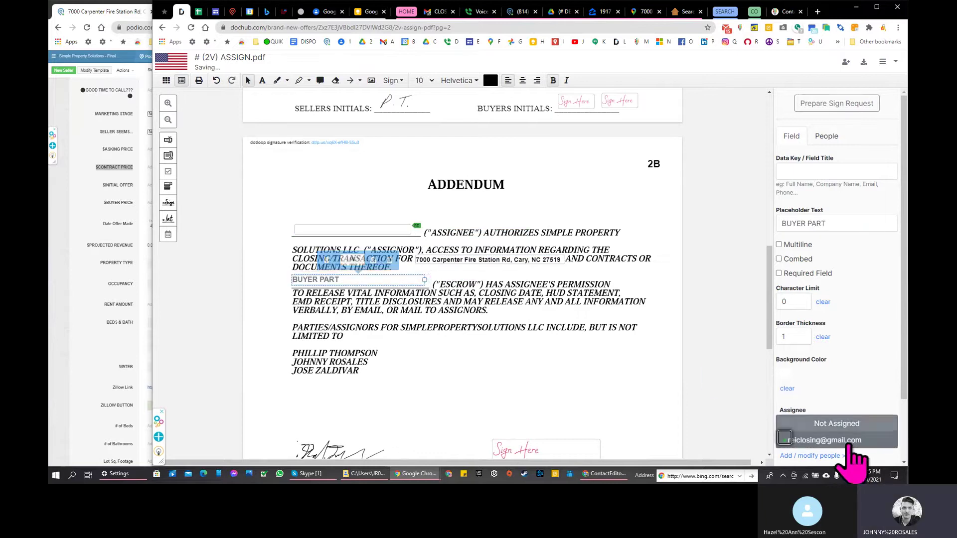
scroll(499, 284, "down", 2)
scroll(372, 192, "up", 1)
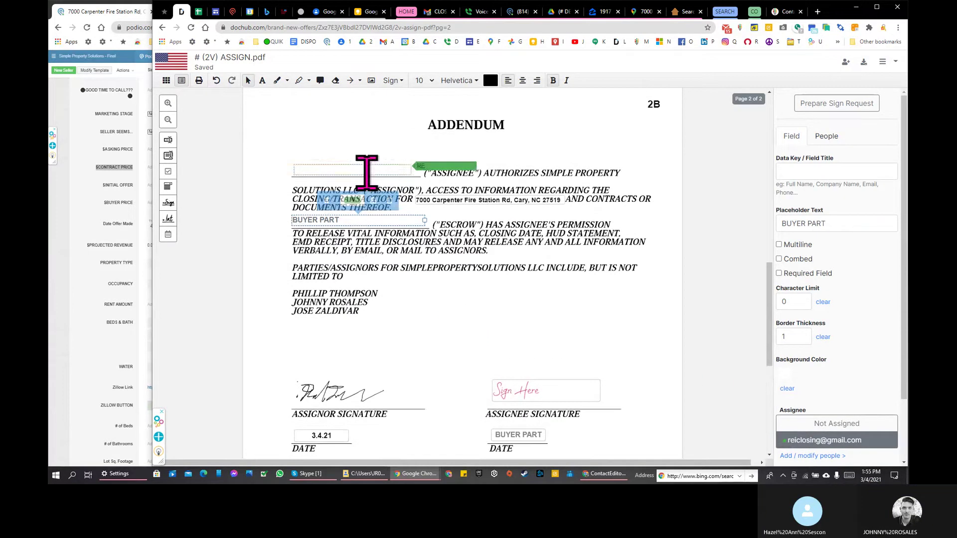
Step: Give the Addendum's assignee field the placeholder BUYER PART
left_click(364, 171)
left_click(815, 223)
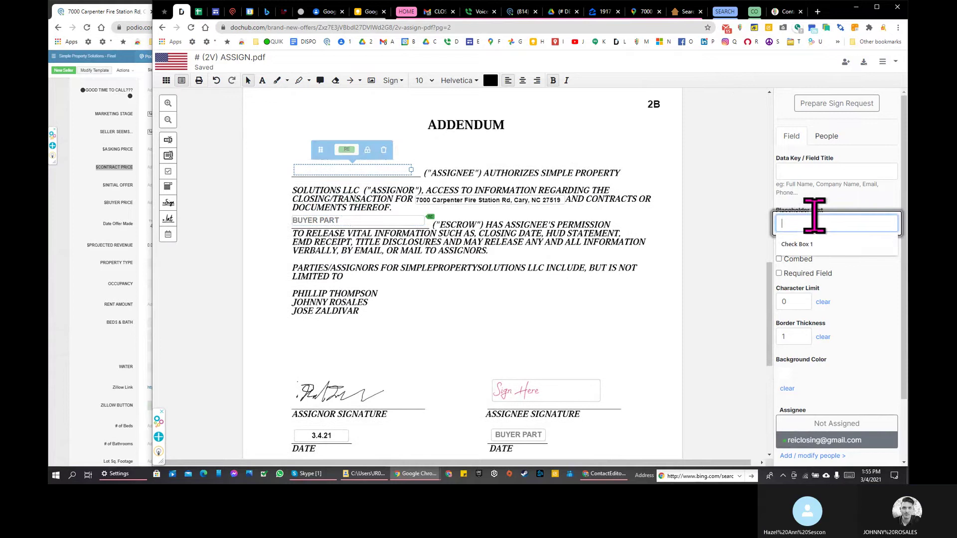
type("BUYER PART")
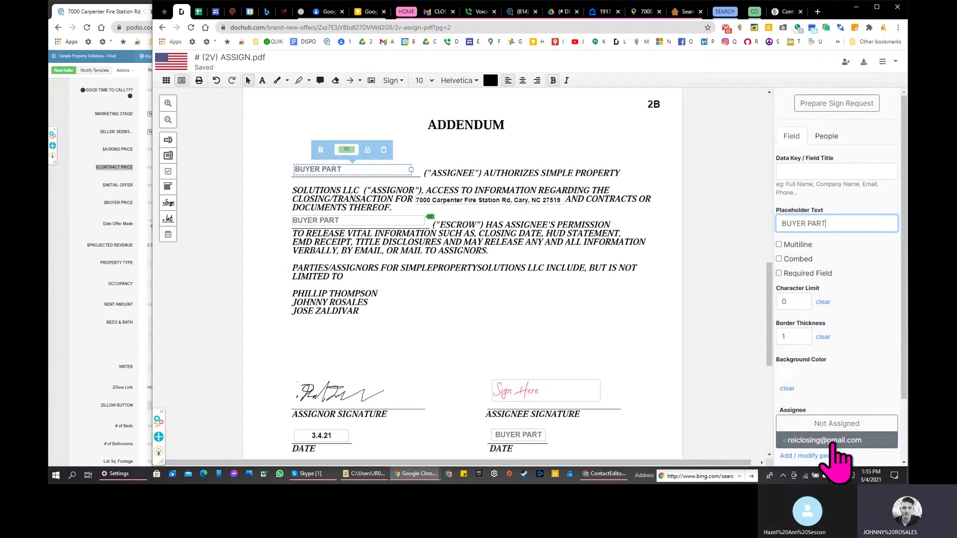
scroll(802, 215, "down", 1)
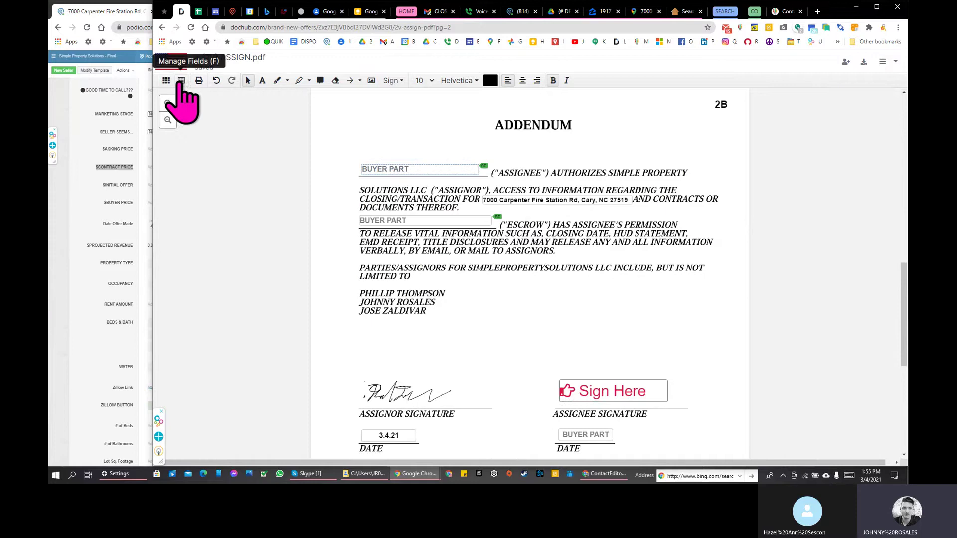
Step: Place a new Text Field beside the Addendum's list of parties
left_click(180, 81)
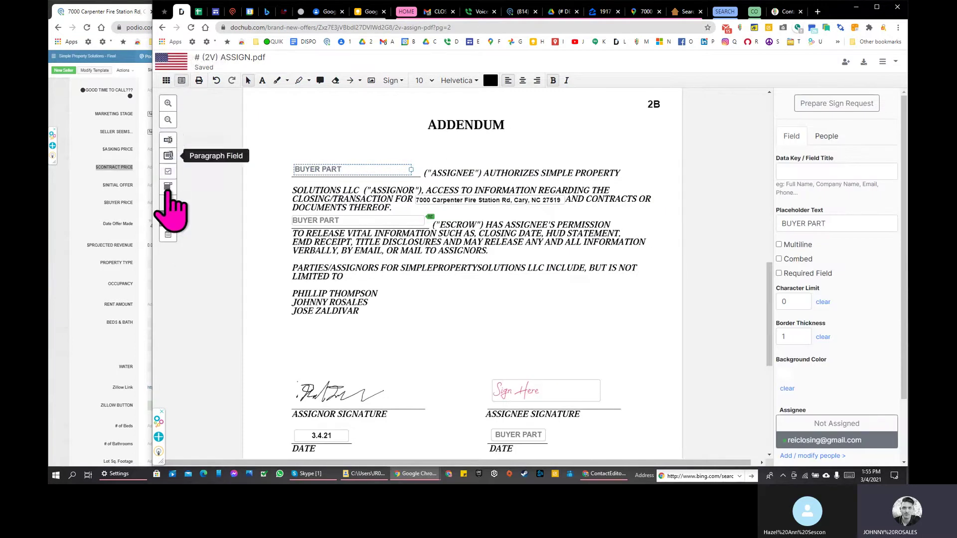
left_click(169, 140)
left_click(435, 302)
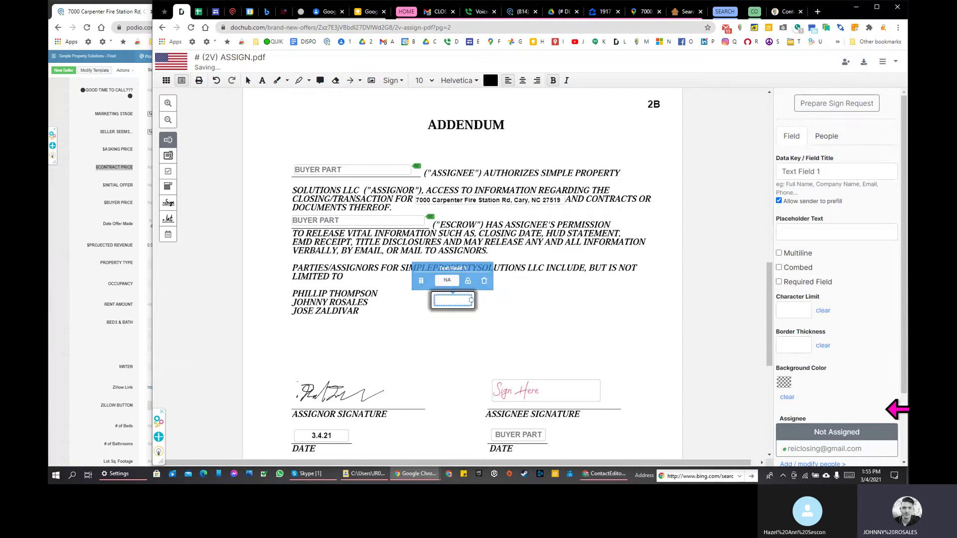
scroll(848, 269, "down", 1)
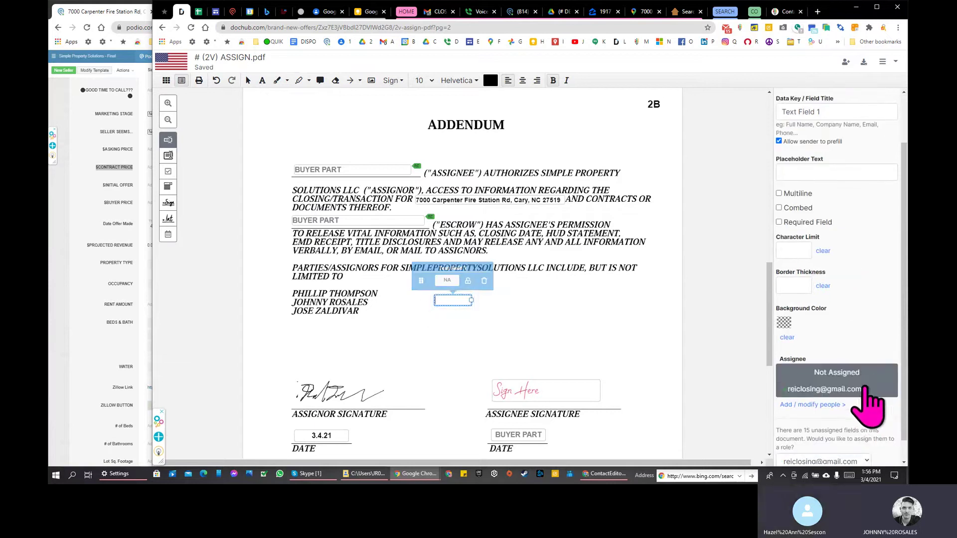
Step: Turn on 'receives final document' for the signer in the Sign Request settings
left_click(846, 62)
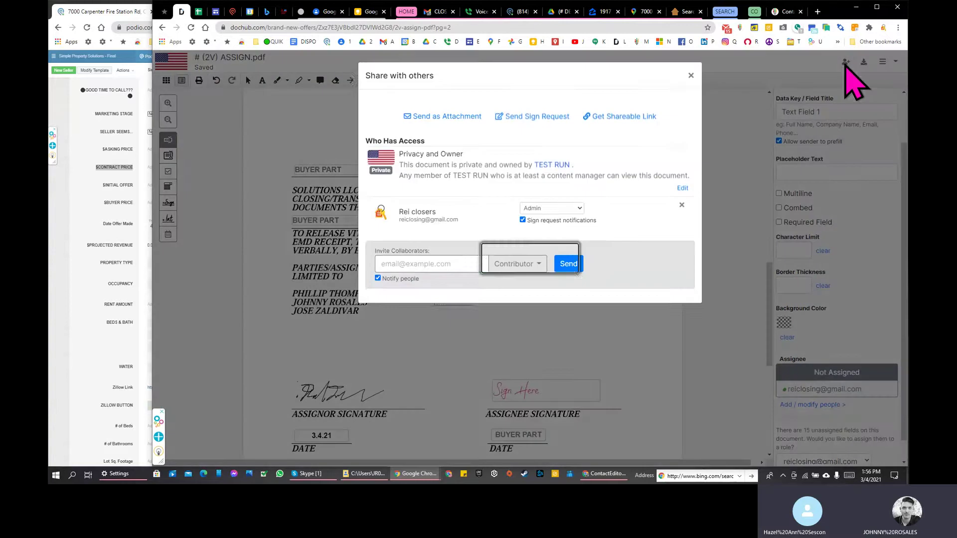
left_click(691, 77)
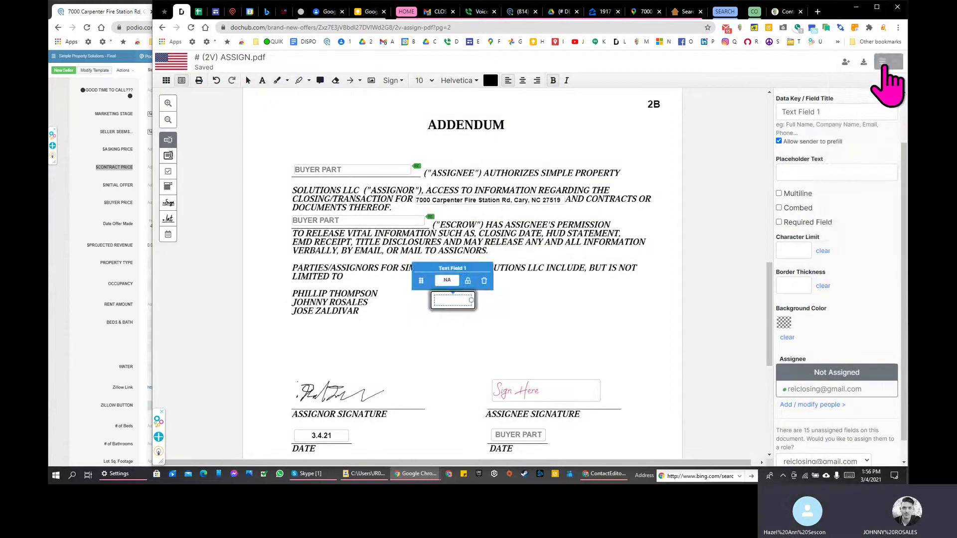
left_click(886, 62)
mouse_move(875, 84)
left_click(764, 98)
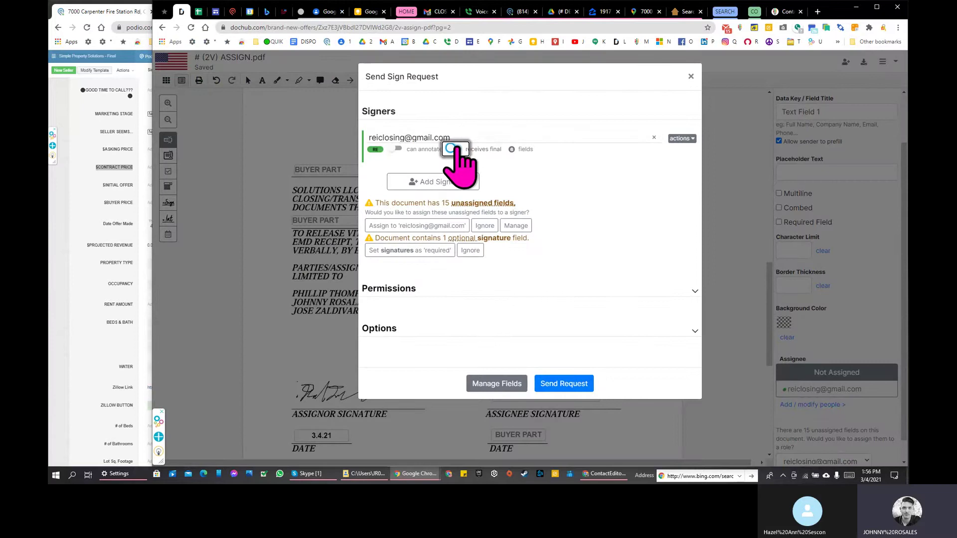
left_click(455, 149)
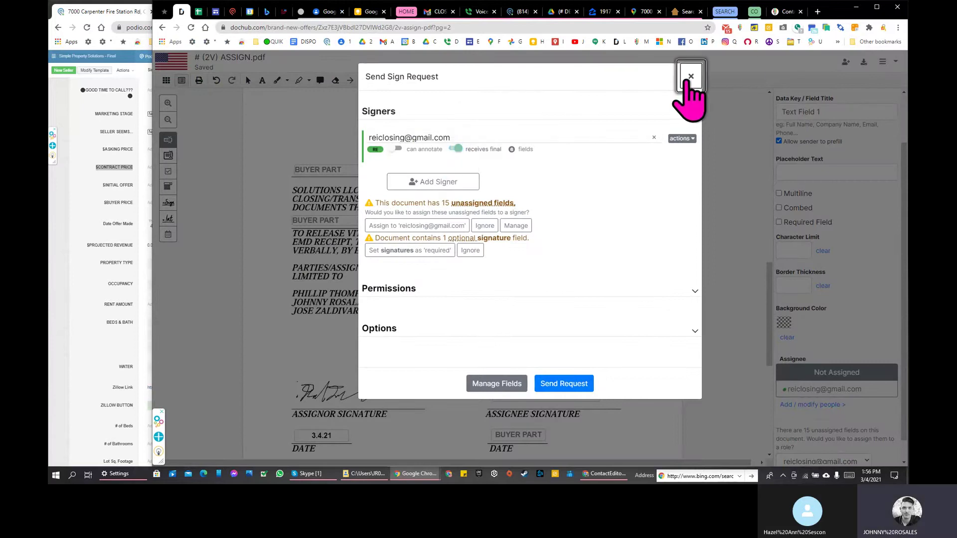
left_click(691, 77)
left_click(844, 396)
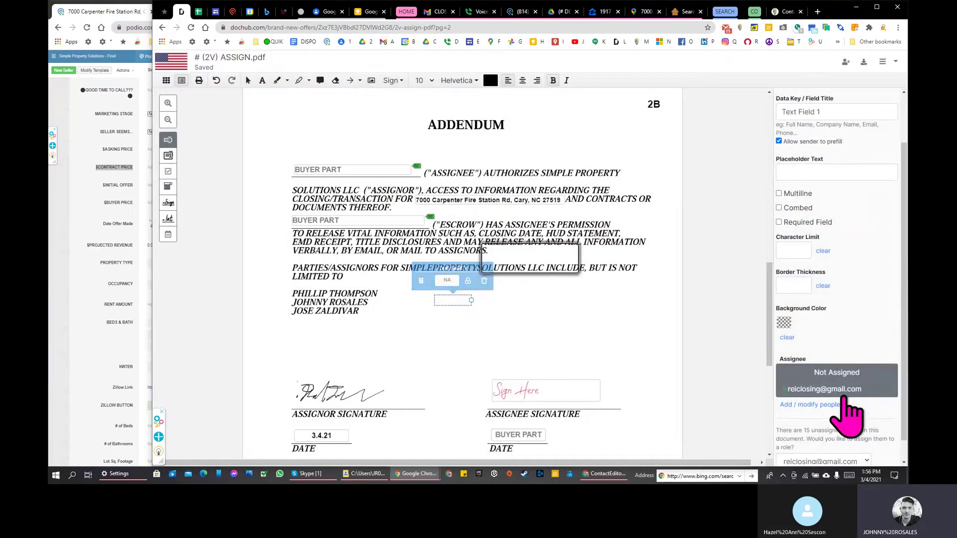
Step: Remove the stray Text Fields 1 and 3 from the Addendum
left_click(447, 300)
left_click(802, 391)
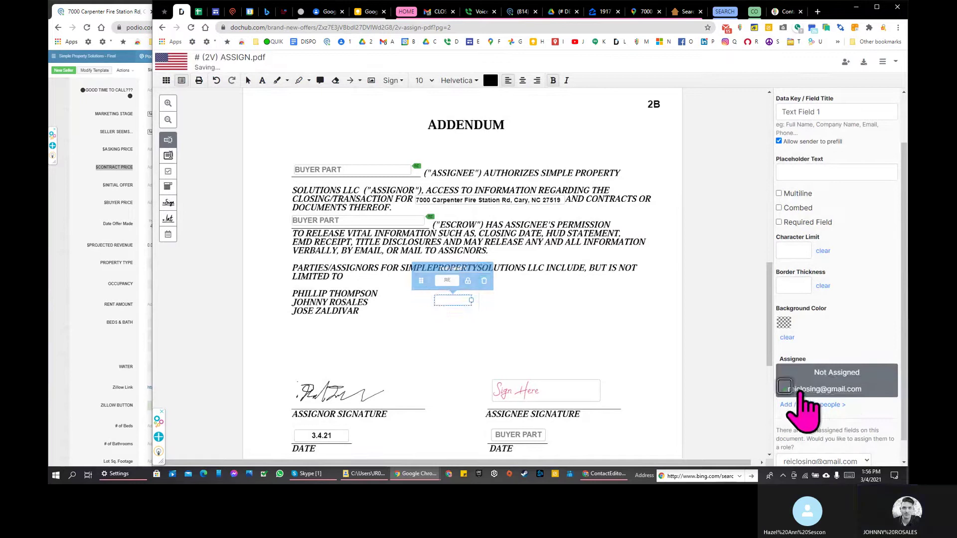
left_click(453, 338)
left_click(503, 315)
left_click(461, 300)
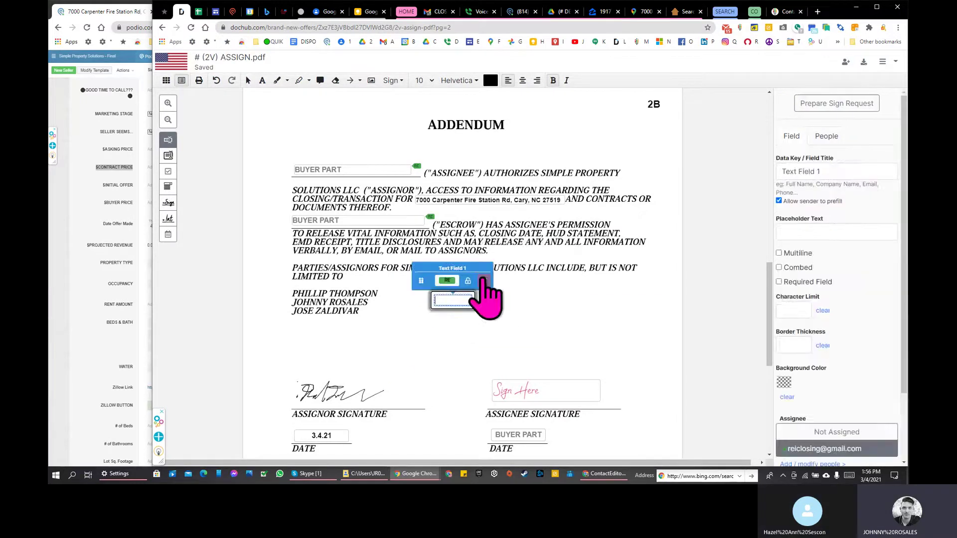
left_click(483, 280)
left_click(377, 220)
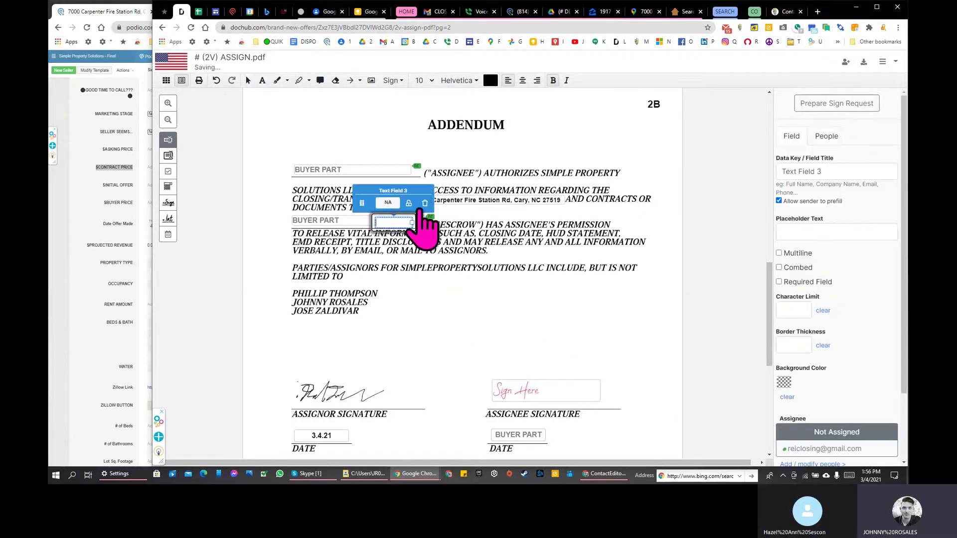
left_click(425, 202)
left_click(373, 220)
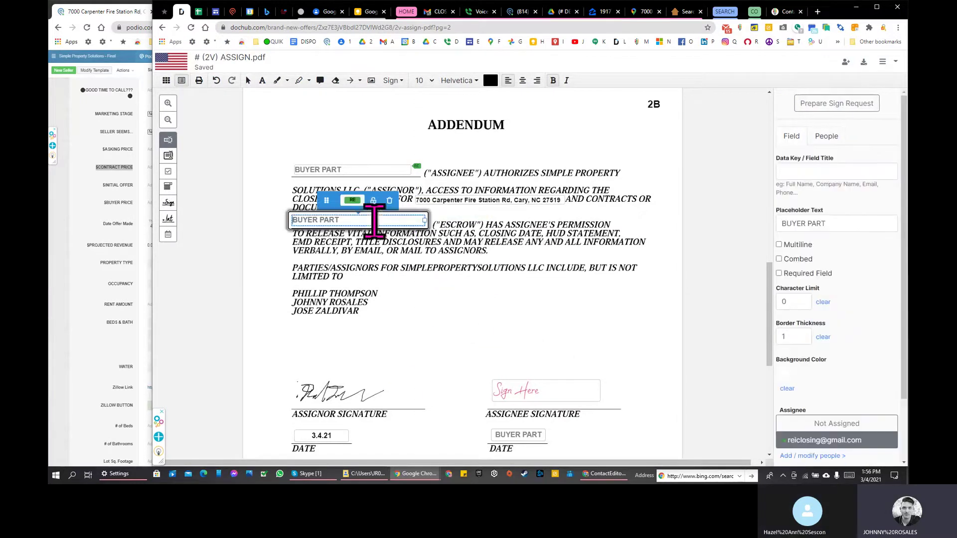
left_click(383, 169)
Step: Assign the assignee Sign Here field and BUYER PART date field to the signer
scroll(456, 354, "down", 3)
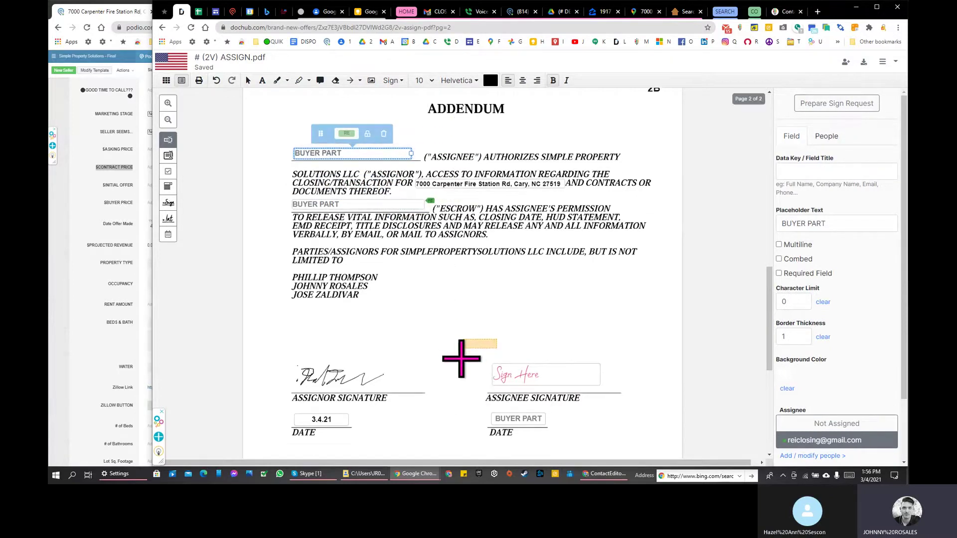
left_click(559, 274)
left_click(818, 248)
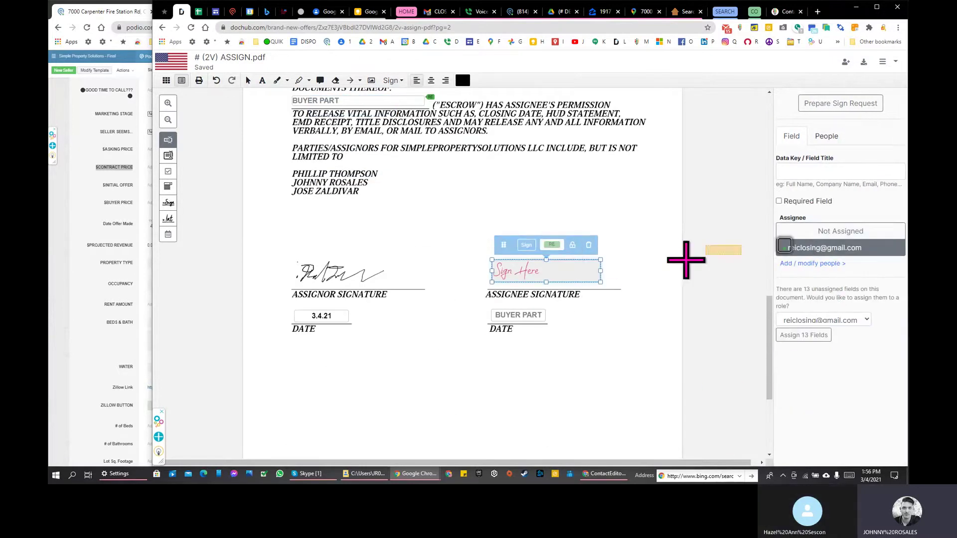
left_click(507, 326)
left_click(507, 327)
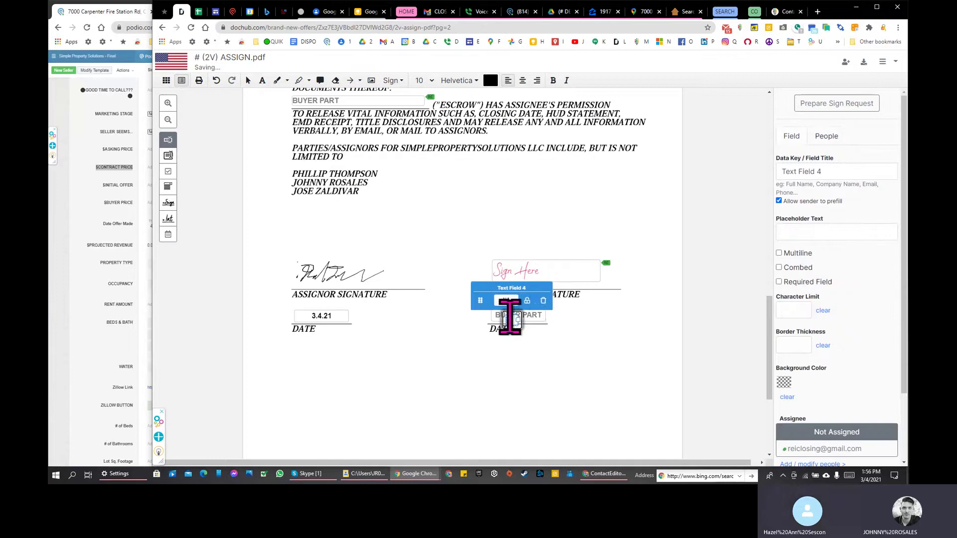
left_click(543, 318)
left_click(539, 319)
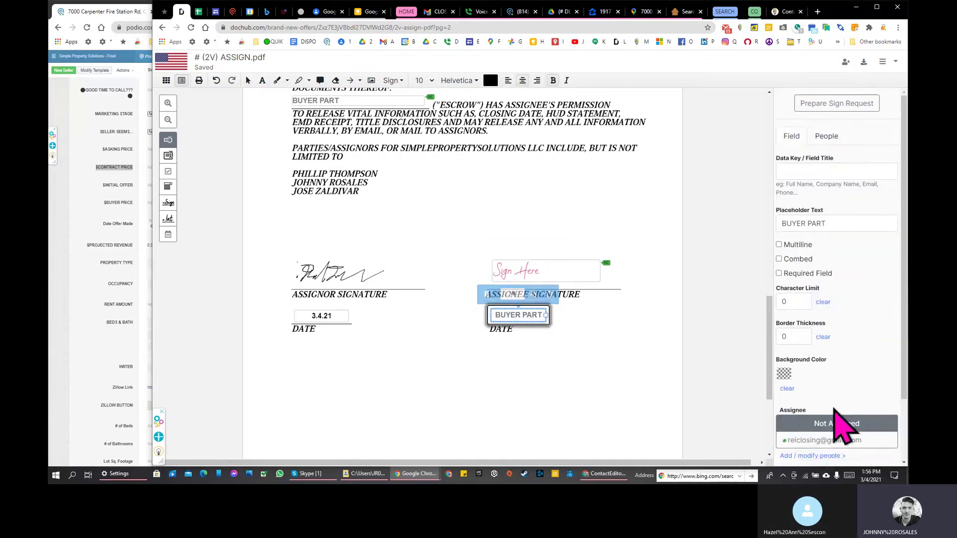
left_click(823, 441)
Step: Show the page thumbnails and return to the DocHub dashboard
scroll(503, 326, "up", 10)
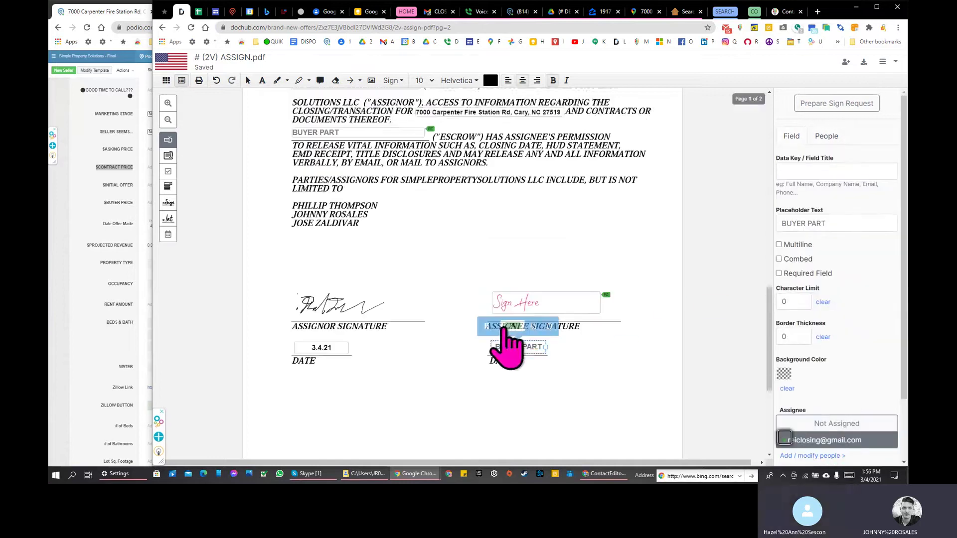
left_click(166, 81)
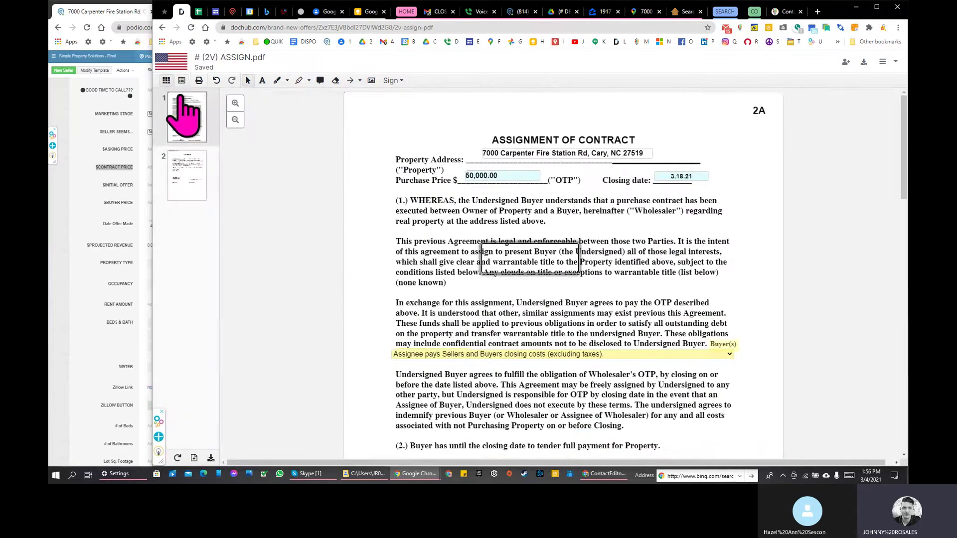
left_click(189, 67)
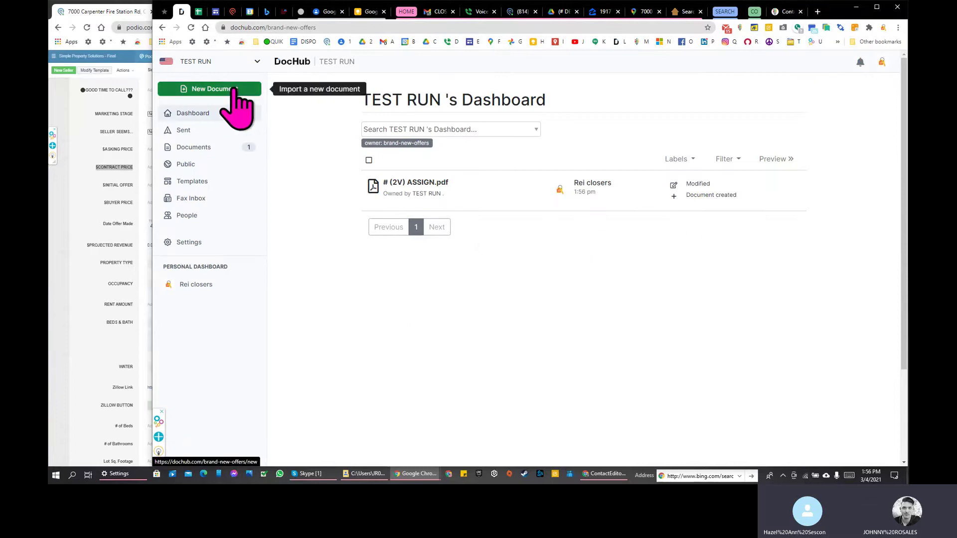
Step: Start a new document from Google Drive, open the (# DEALS folder and sort it by name
left_click(196, 89)
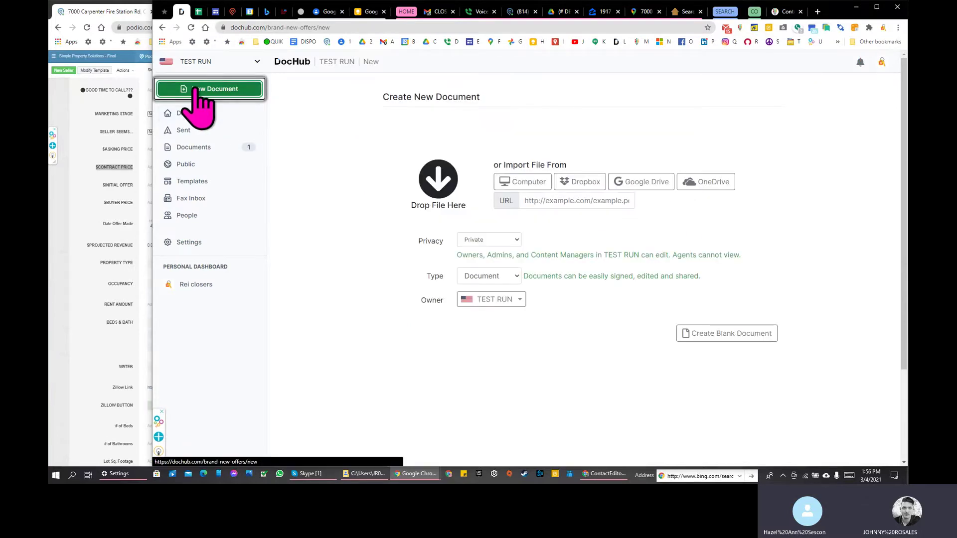
left_click(648, 185)
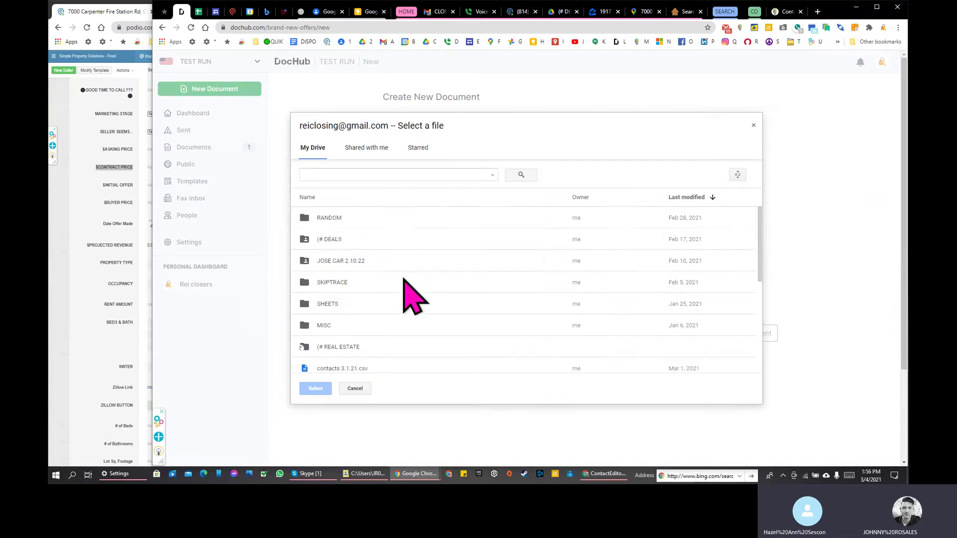
left_click(357, 241)
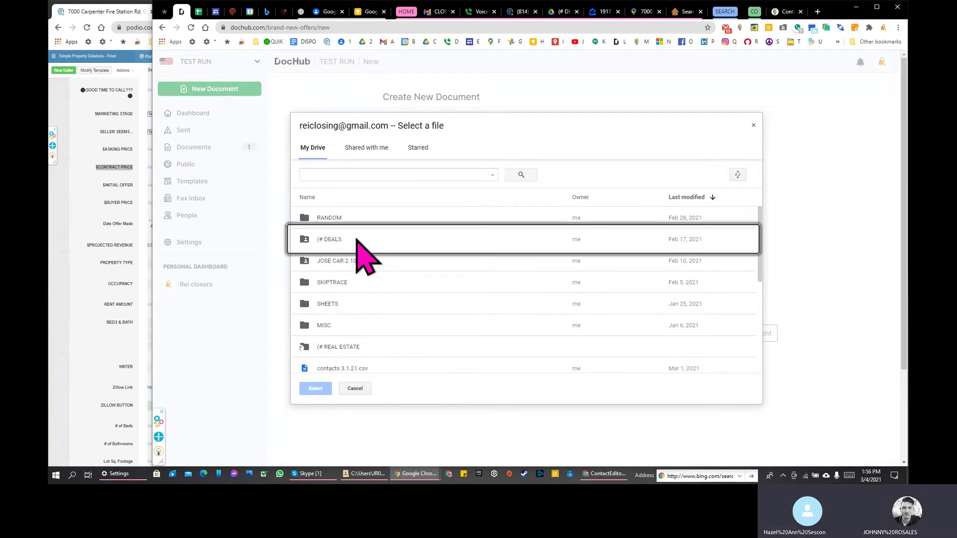
double_click(357, 241)
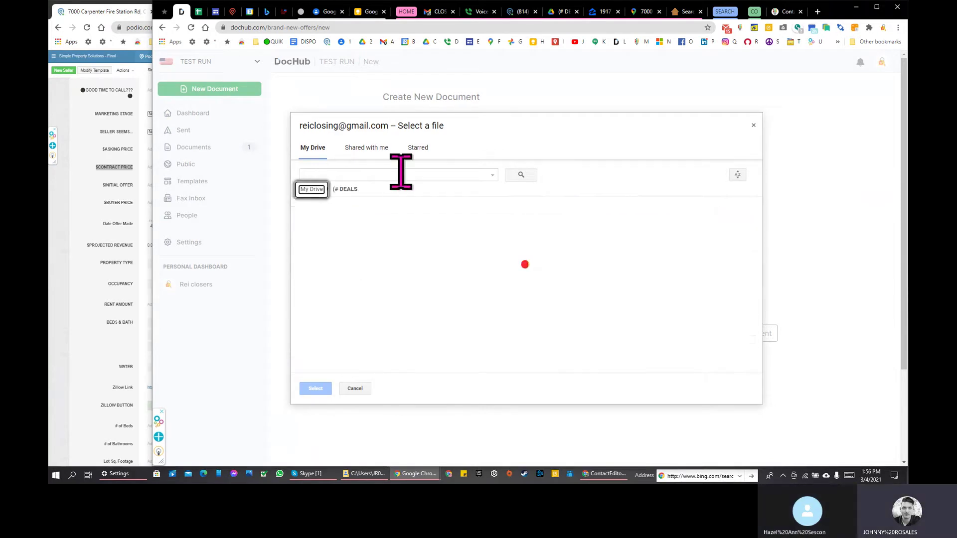
scroll(498, 279, "down", 3)
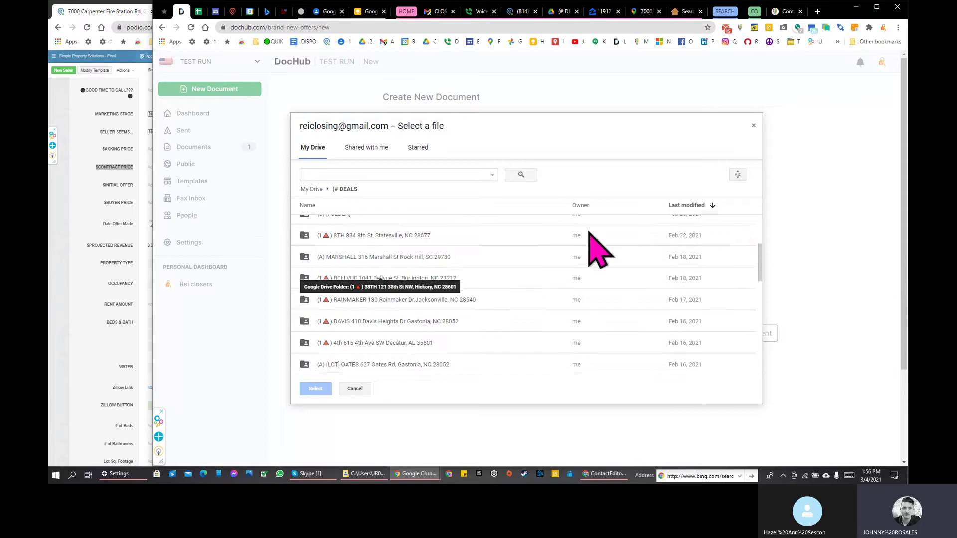
left_click(738, 174)
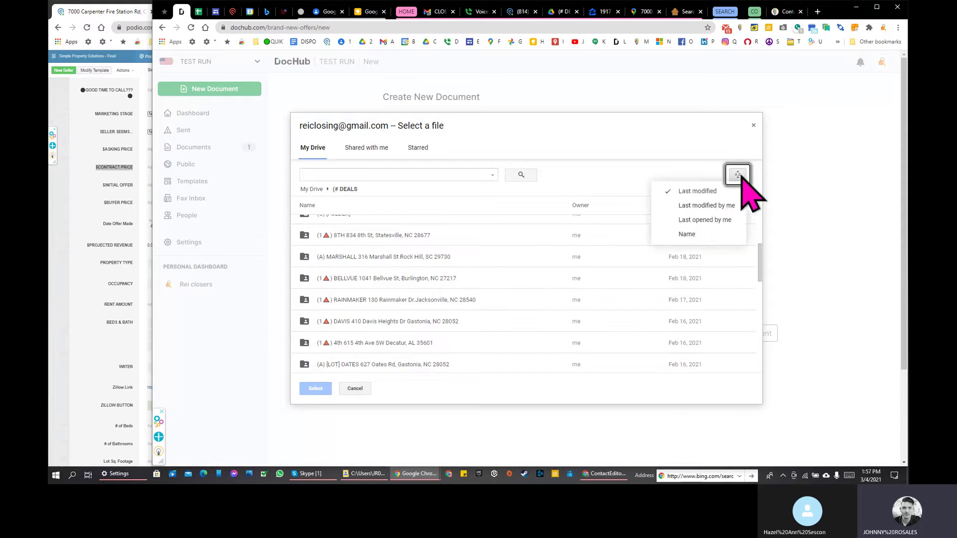
left_click(710, 238)
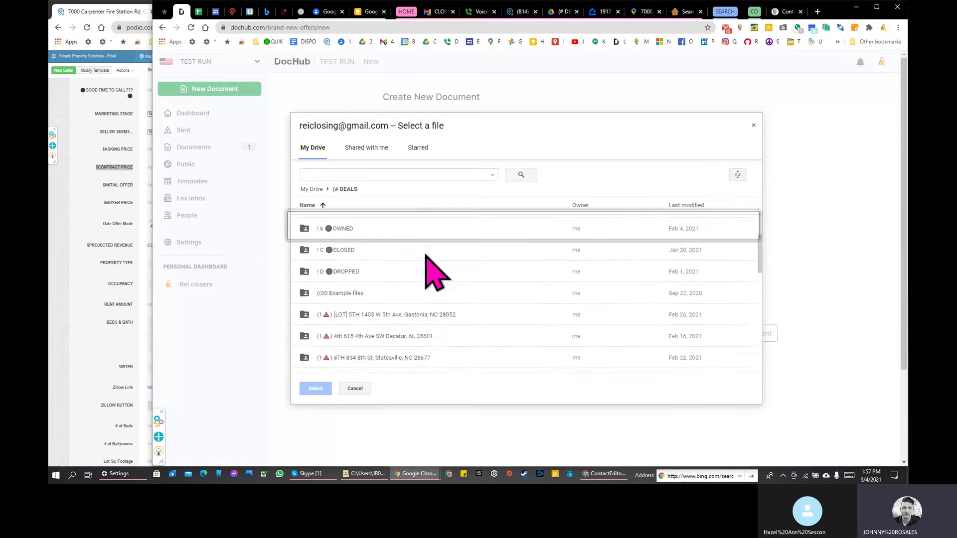
scroll(398, 264, "up", 1)
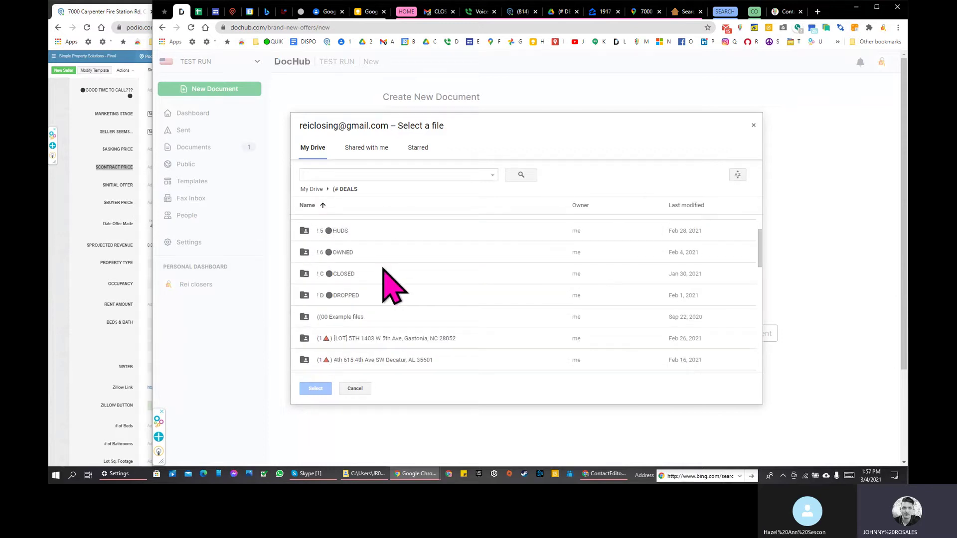
double_click(374, 299)
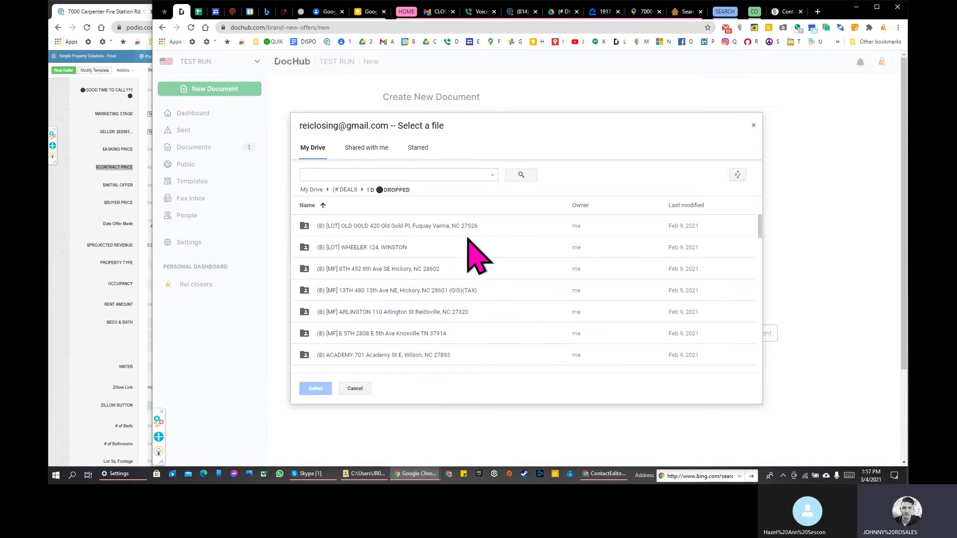
scroll(472, 247, "down", 3)
scroll(442, 263, "up", 3)
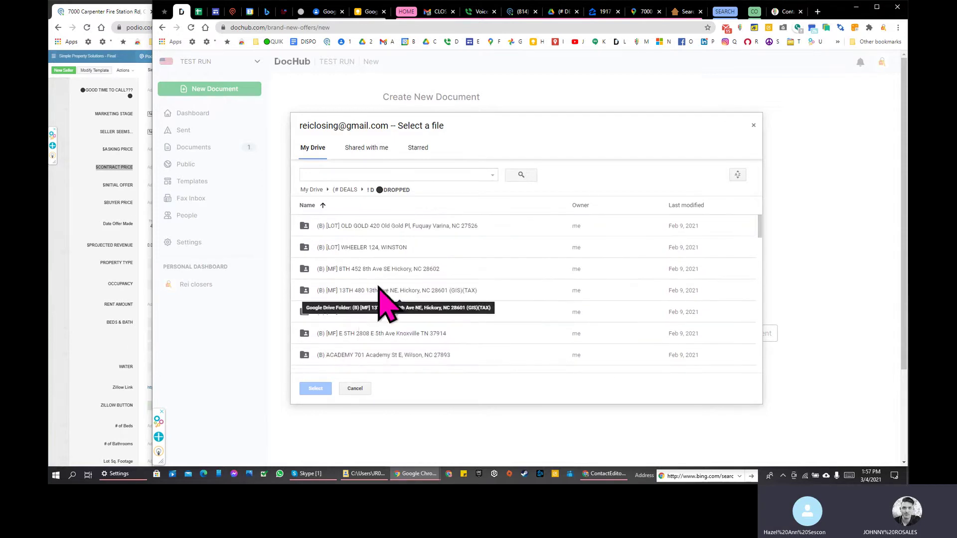
scroll(382, 279, "down", 1)
left_click(391, 297)
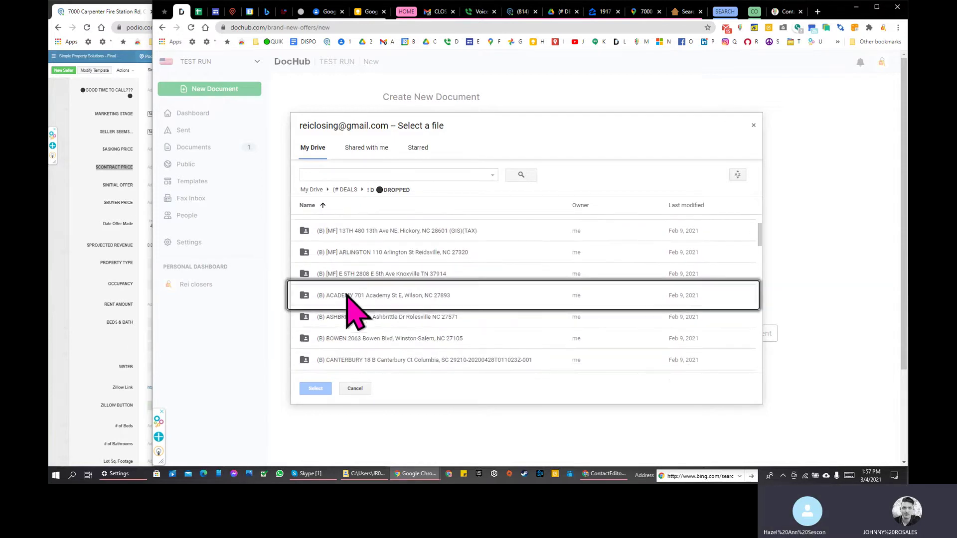
double_click(401, 294)
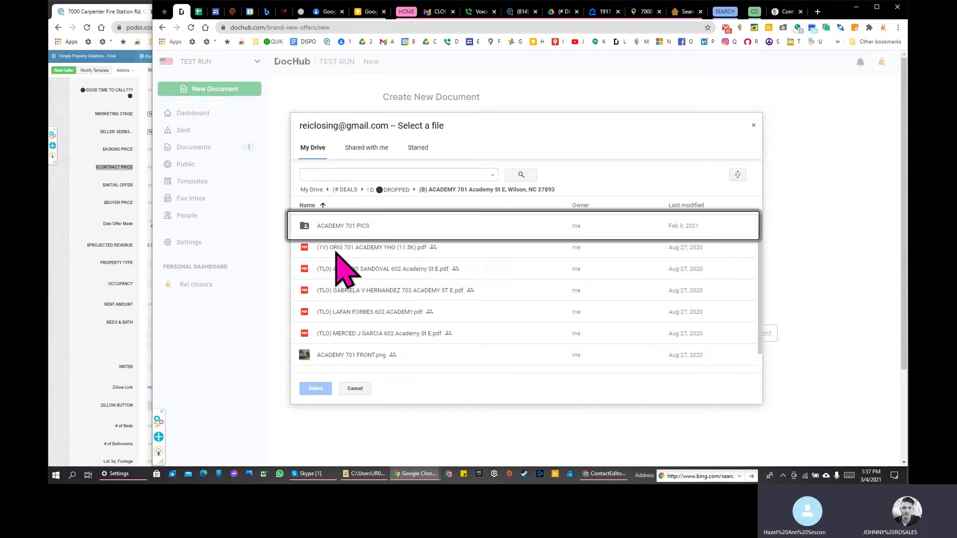
left_click(336, 253)
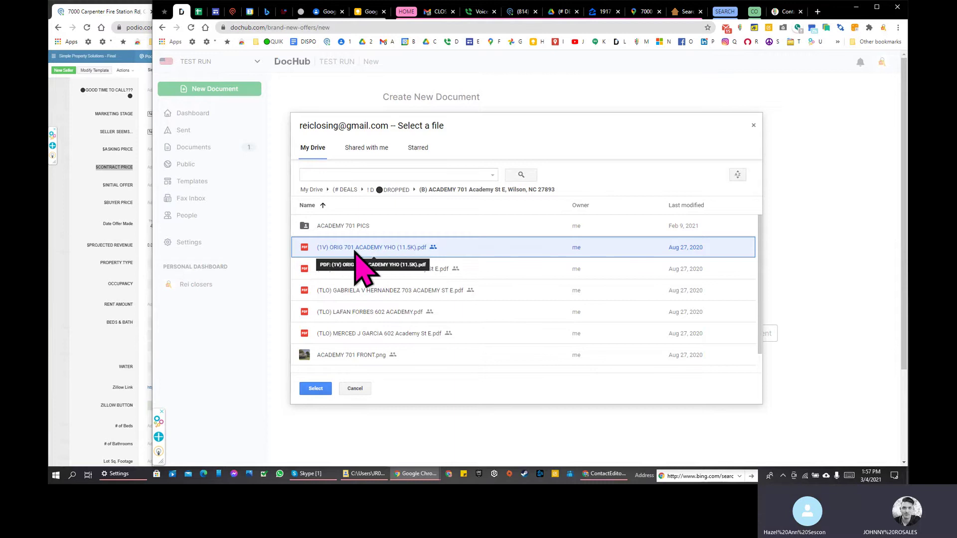
key("ctrl+plus")
key("ctrl+plus")
key("ctrl+plus")
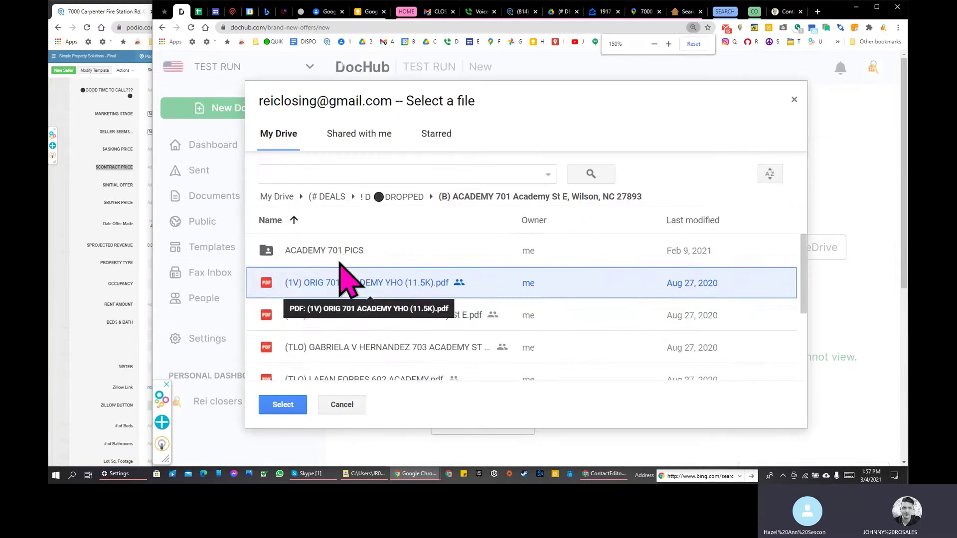
scroll(334, 256, "down", 3)
scroll(334, 255, "up", 3)
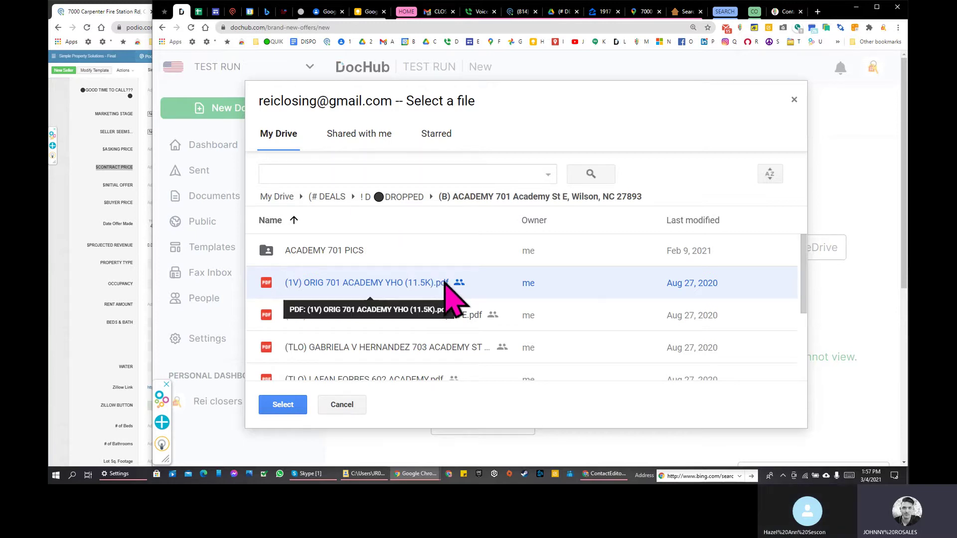
double_click(397, 282)
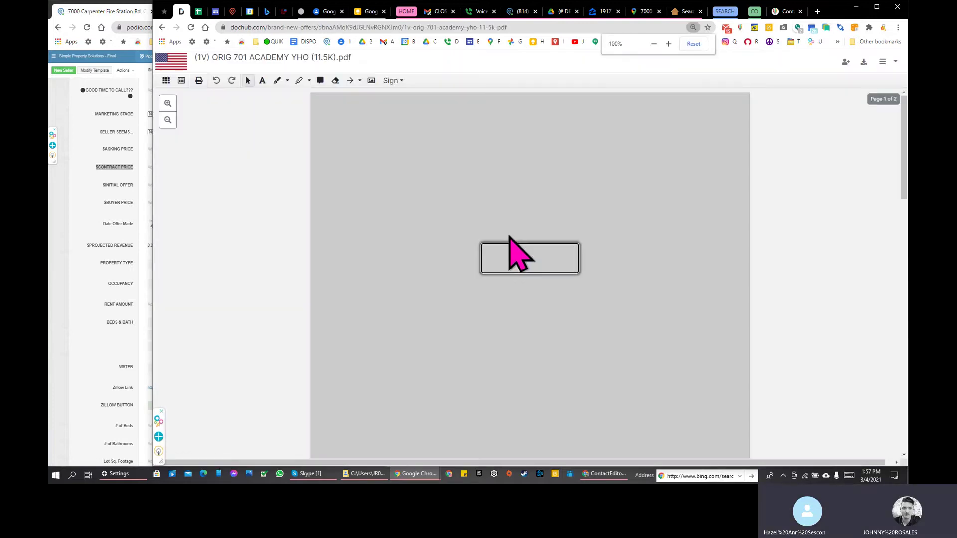
key("ctrl+minus")
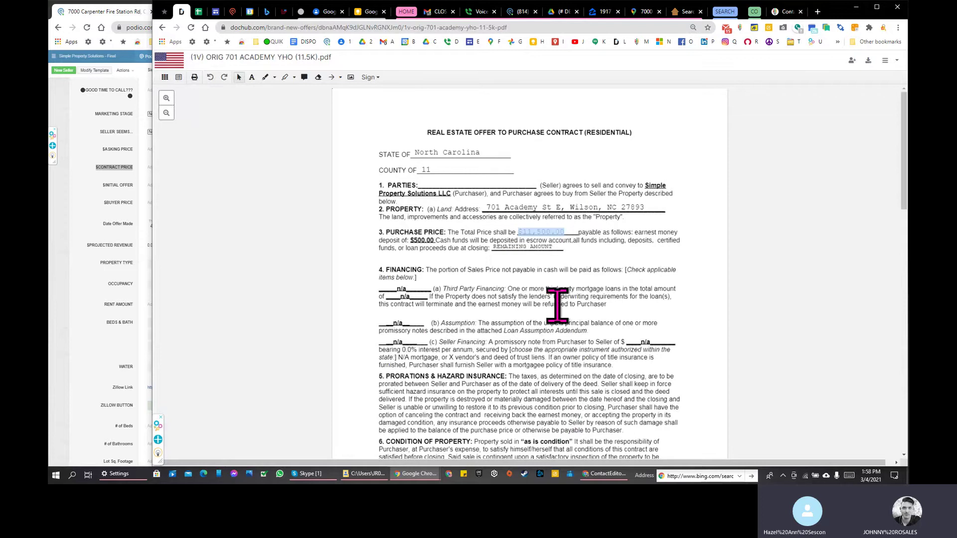
scroll(557, 305, "down", 2)
scroll(556, 295, "up", 2)
left_click(168, 60)
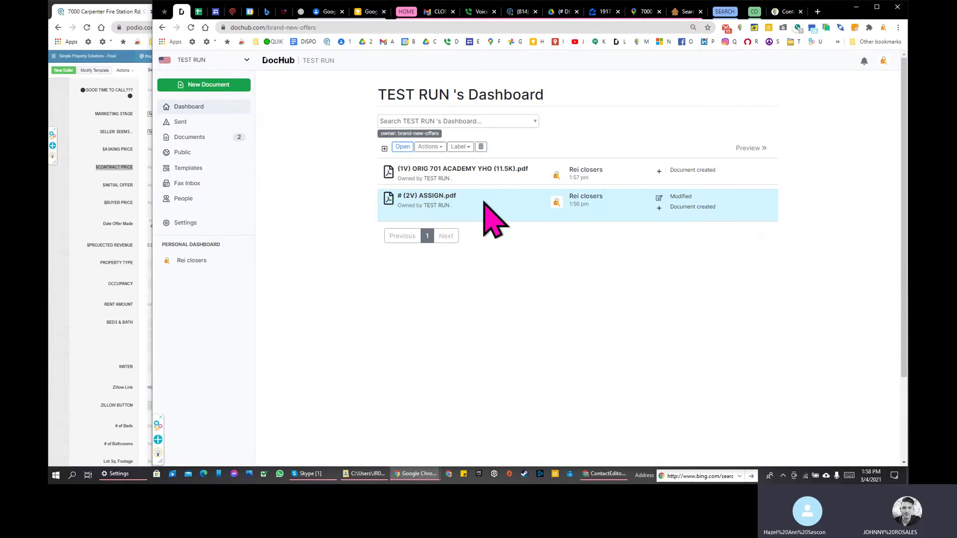
Step: Export # (2V) ASSIGN.pdf to Google Drive and show the saved copy in Drive
right_click(485, 203)
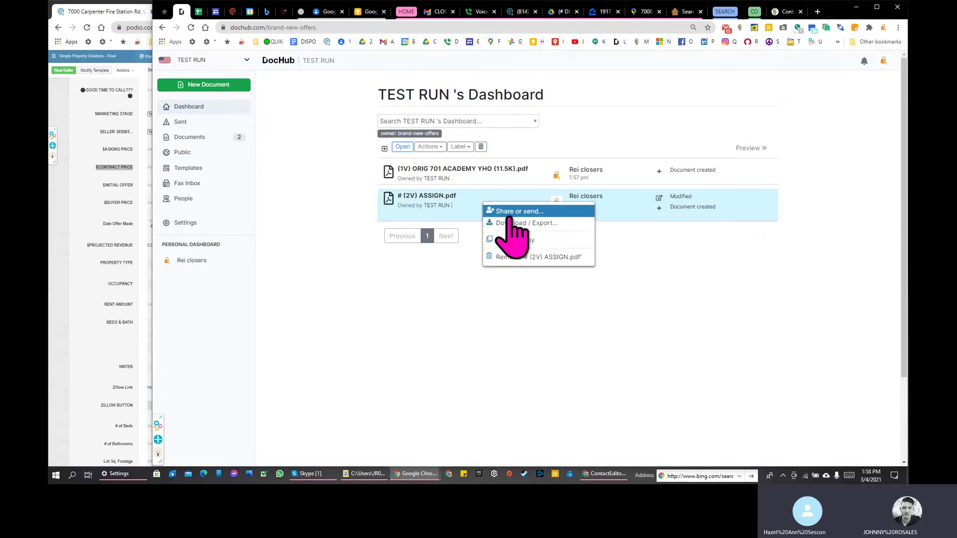
left_click(530, 227)
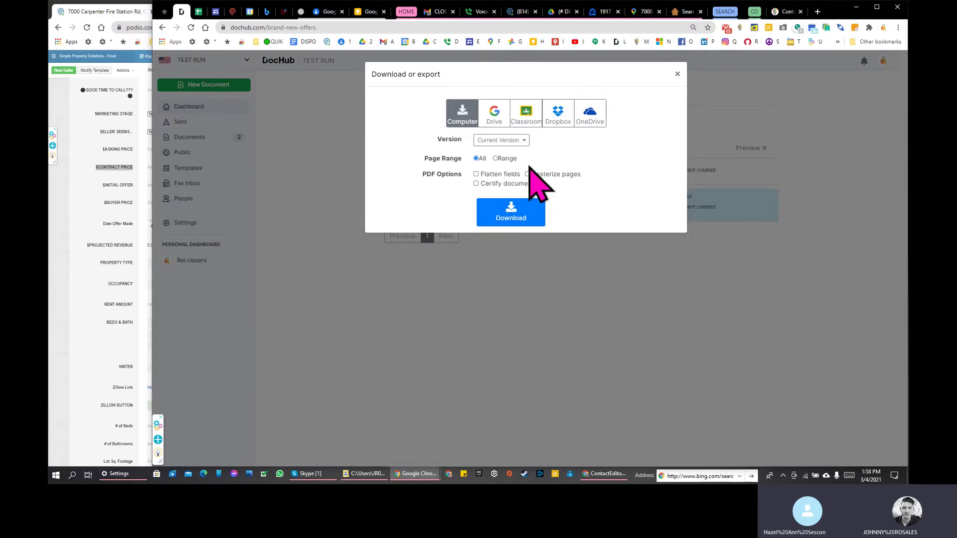
left_click(496, 116)
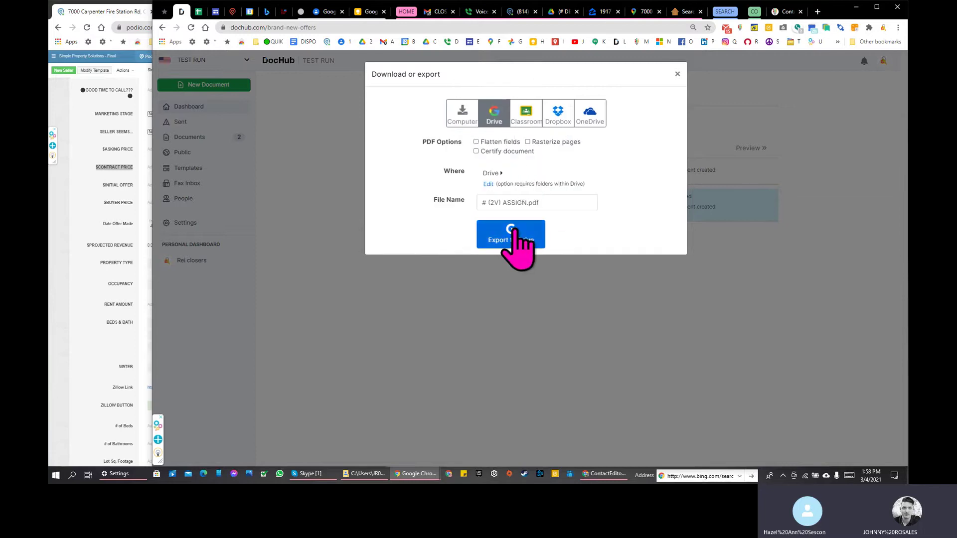
left_click(536, 247)
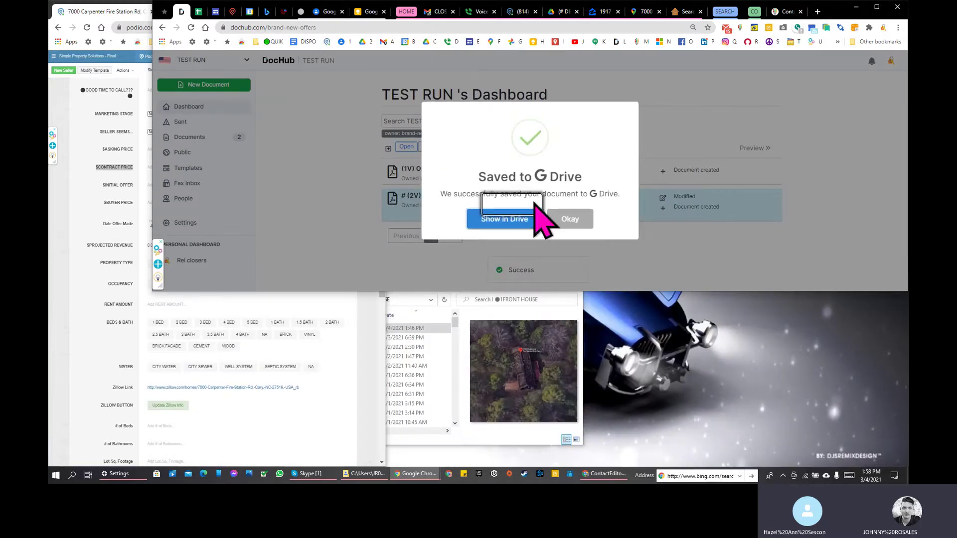
left_click(540, 221)
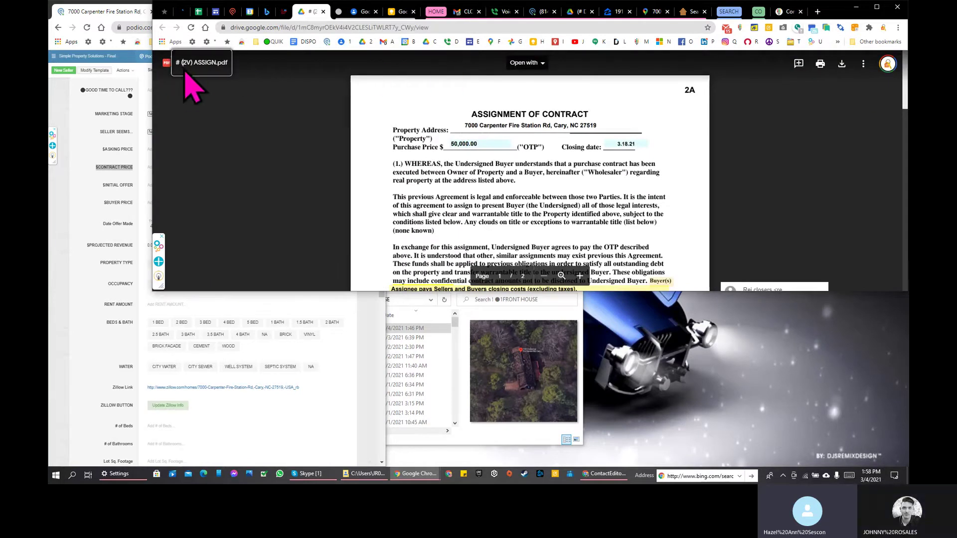
Step: Cancel the rename and filter Google Drive to list only PDF files
left_click(188, 64)
left_click(511, 198)
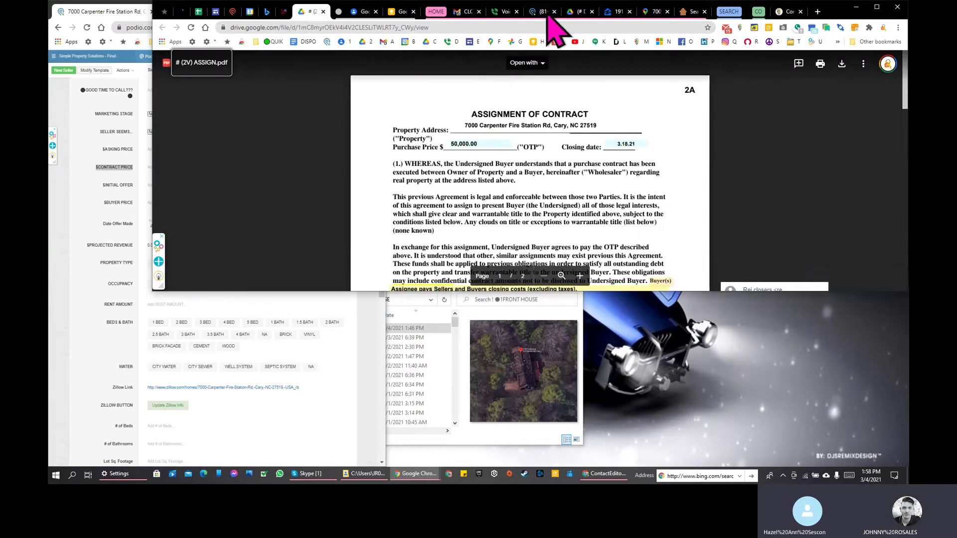
left_click(579, 12)
left_click(319, 64)
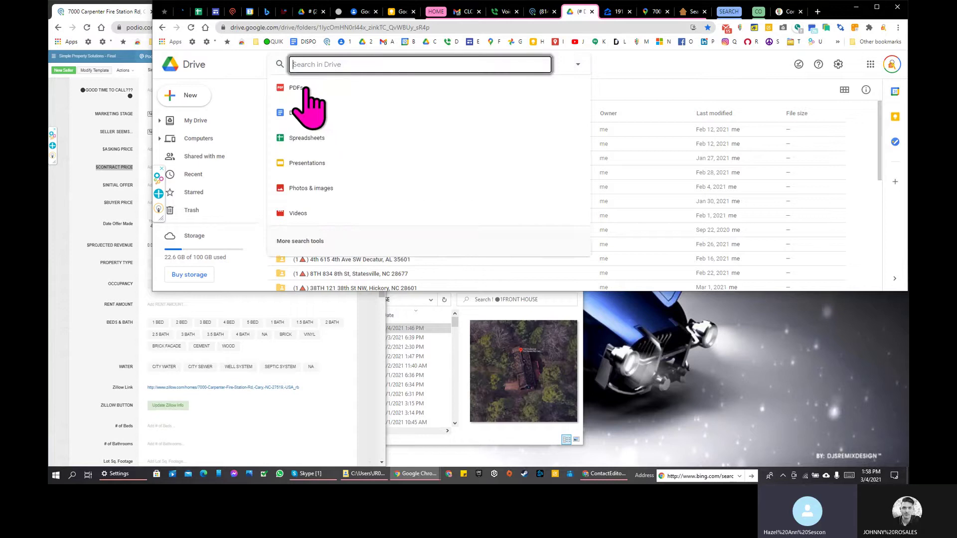
left_click(302, 88)
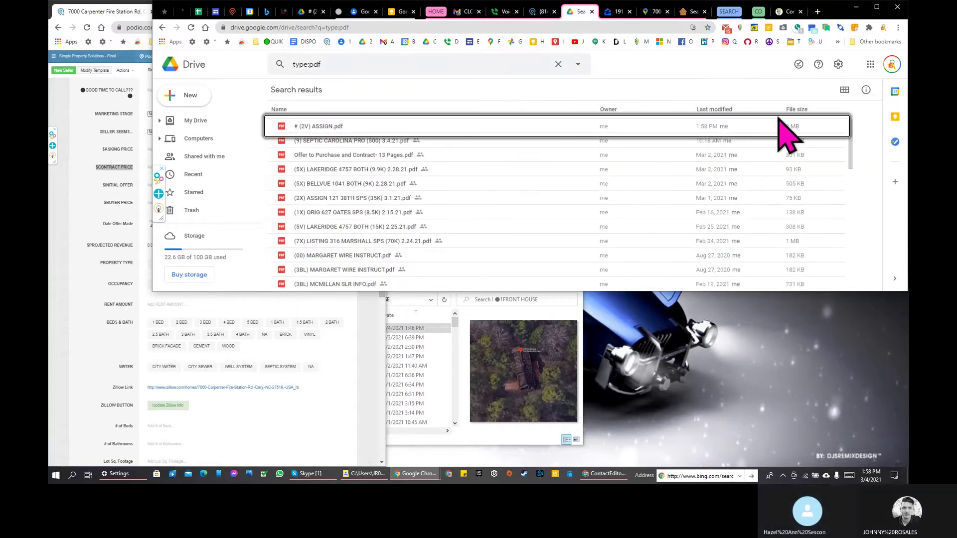
Step: Move # (2V) ASSIGN.pdf into the (# DEALS folder and confirm it landed there
left_click(307, 128)
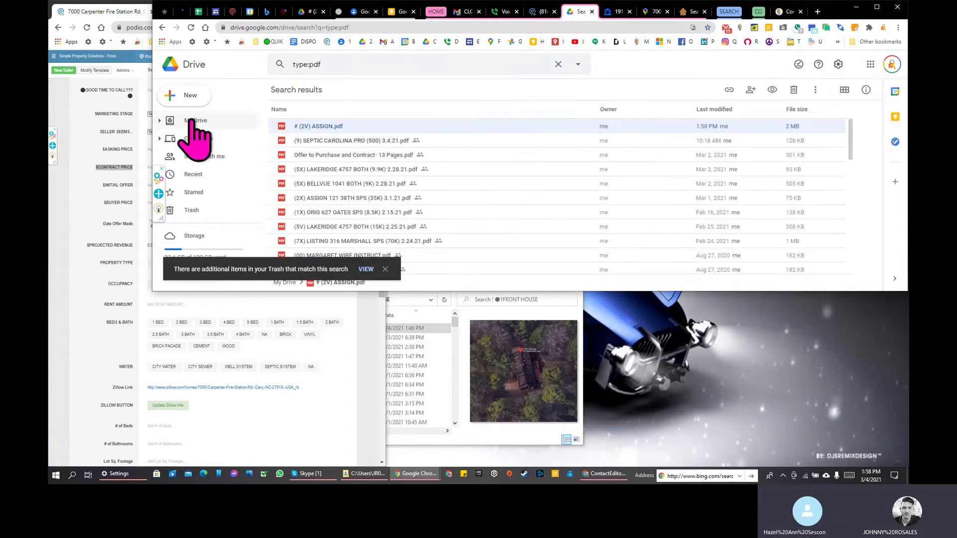
left_click(159, 121)
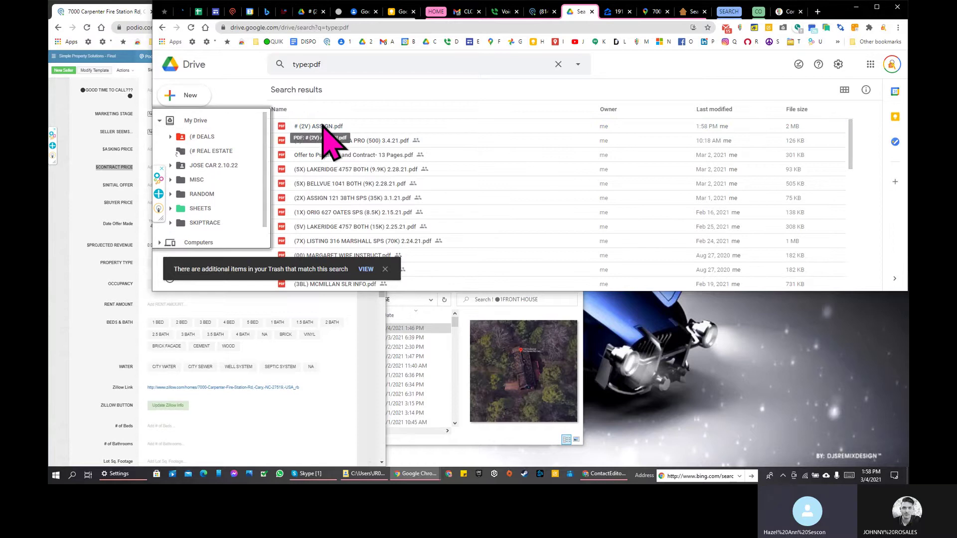
left_click(284, 131)
left_click_drag(284, 131, 217, 142)
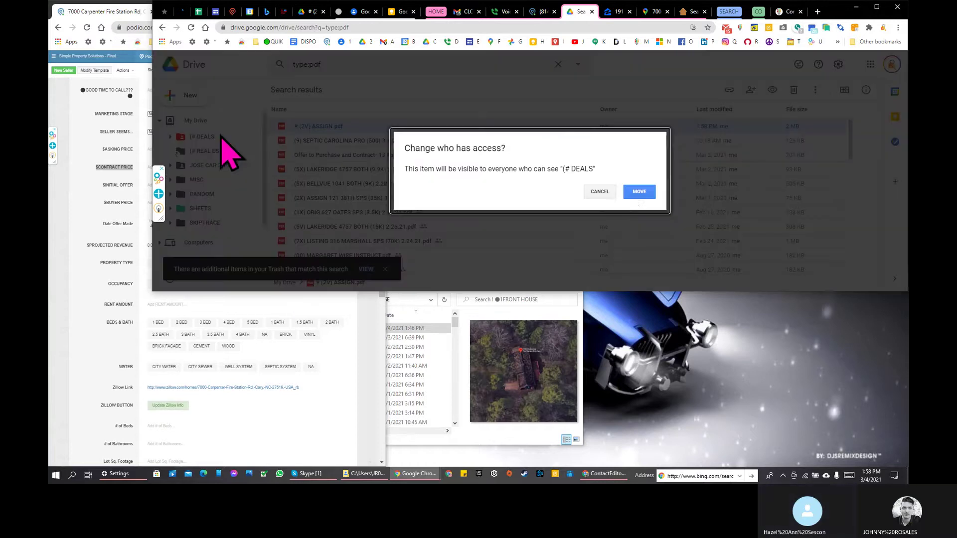
left_click(638, 192)
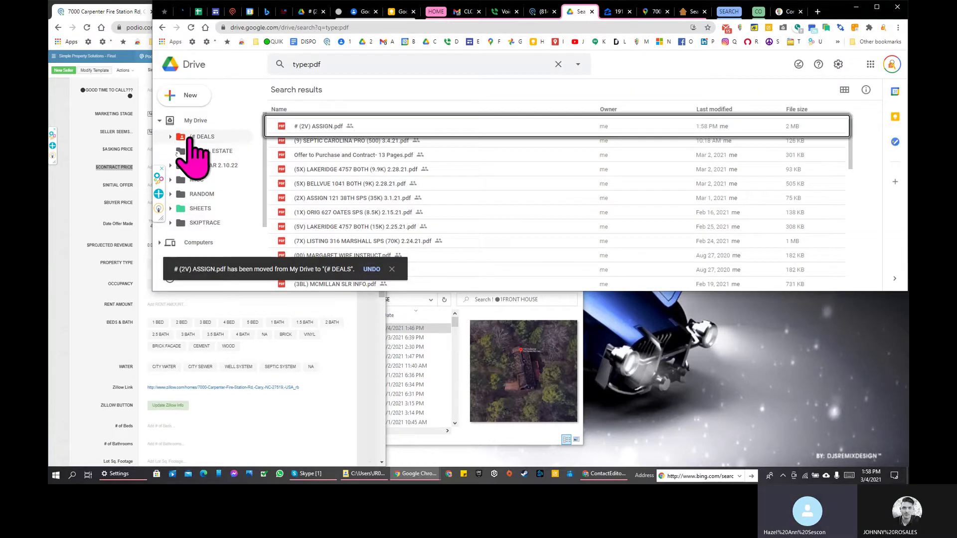
left_click(202, 137)
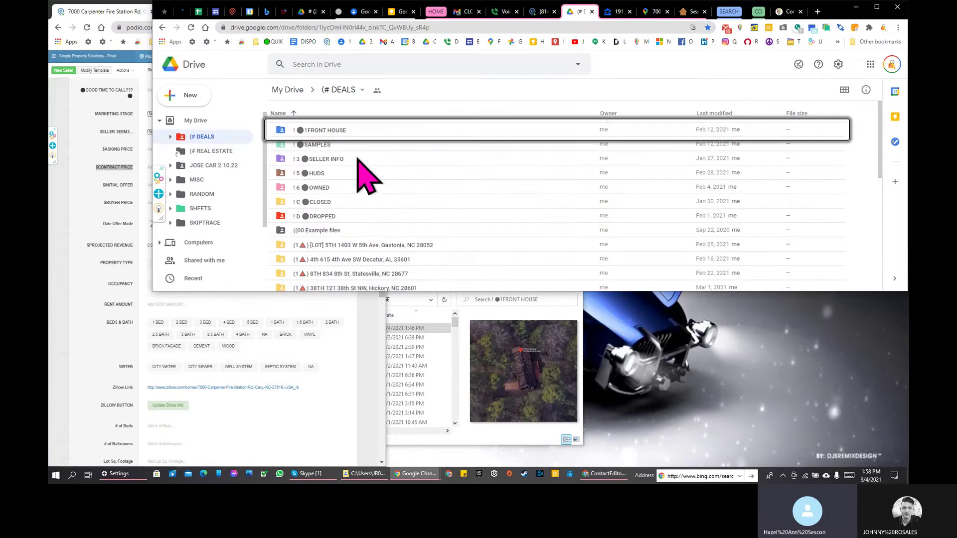
left_click(345, 281)
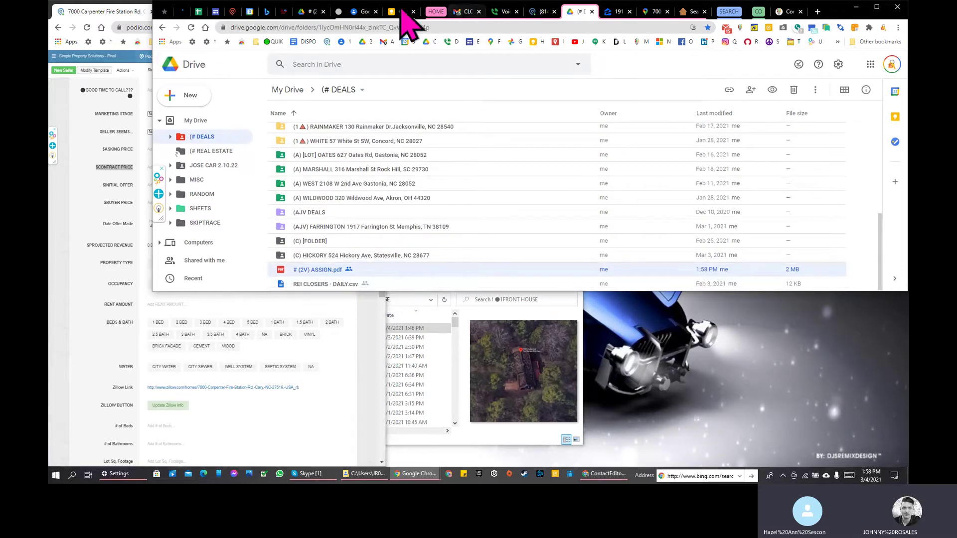
left_click(183, 12)
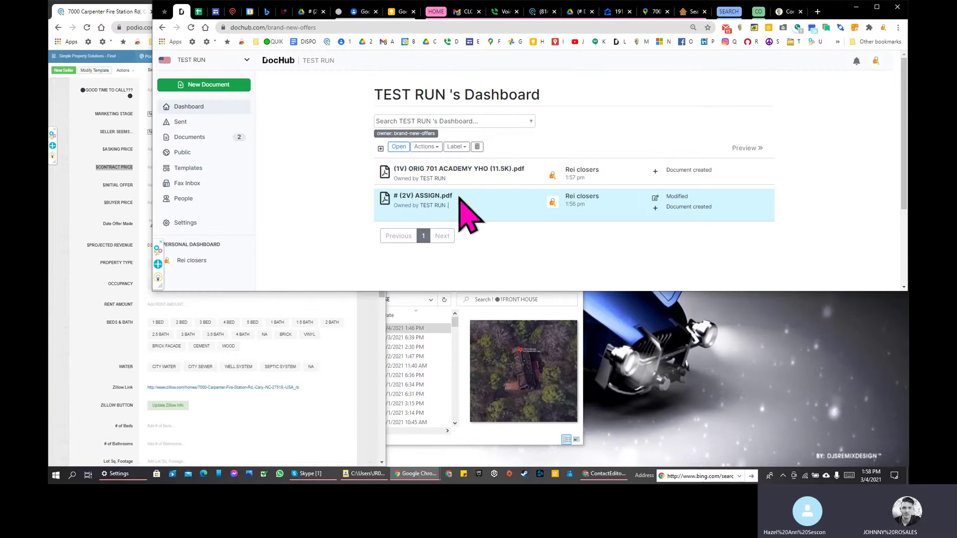
double_click(467, 170)
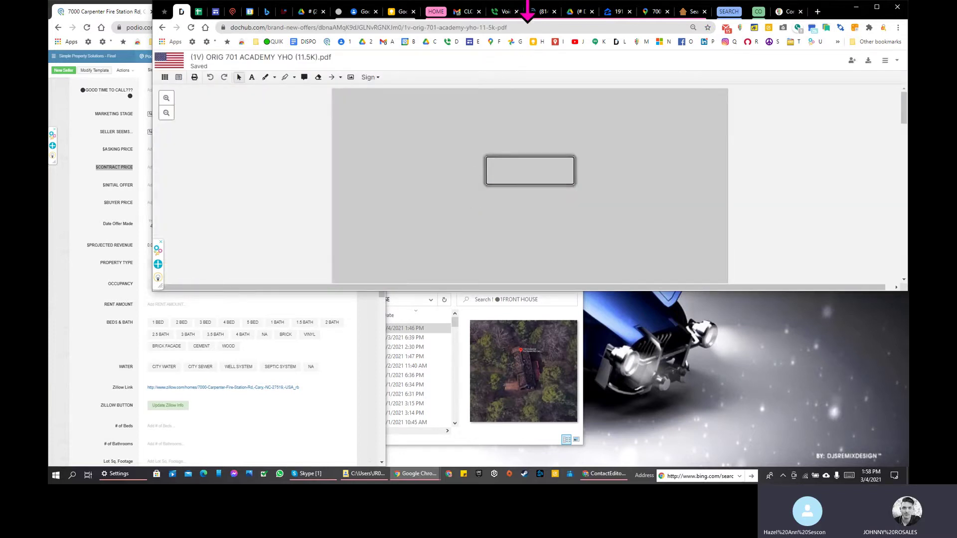
double_click(527, 3)
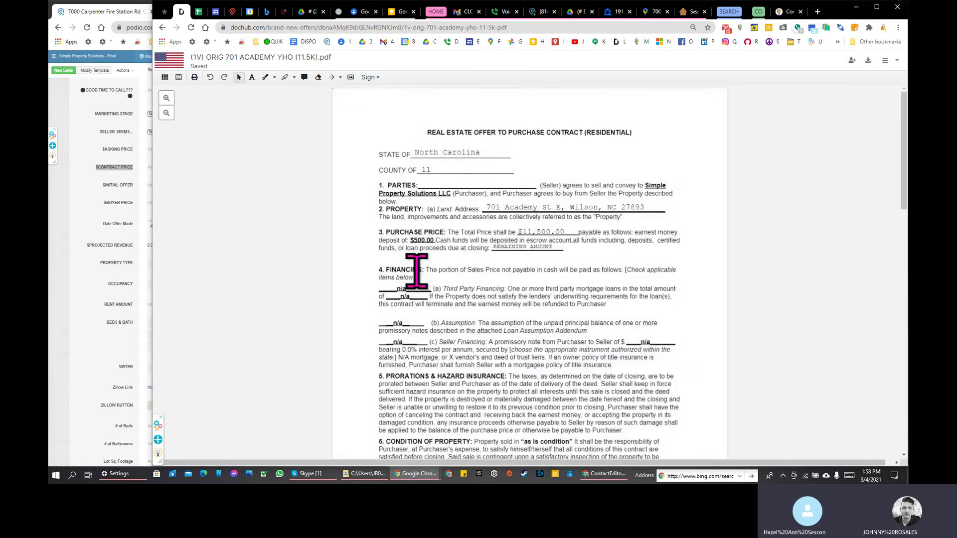
scroll(402, 271, "down", 10)
scroll(273, 135, "down", 1)
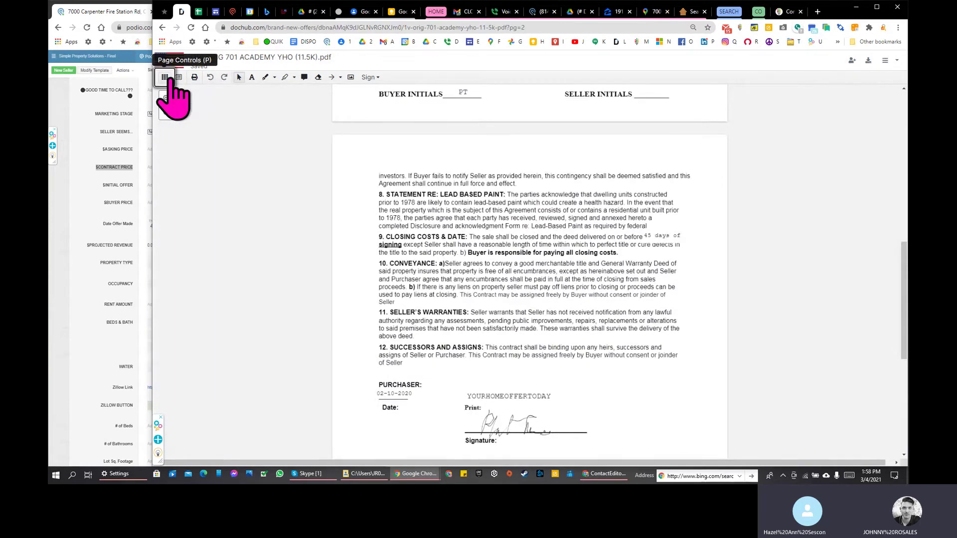
left_click(165, 77)
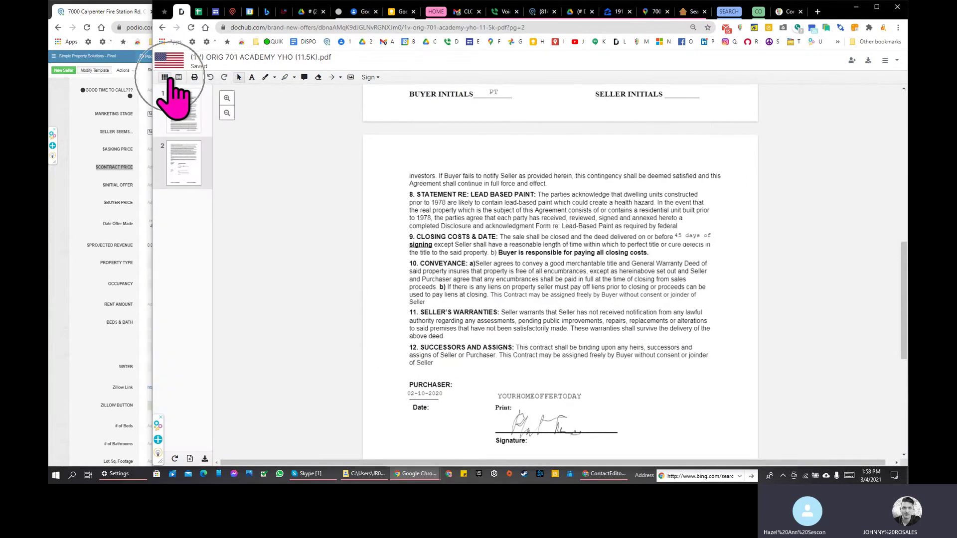
Step: Merge # (2V) ASSIGN.pdf from Drive's (# DEALS folder, appending it after the last page
left_click(189, 459)
left_click(190, 459)
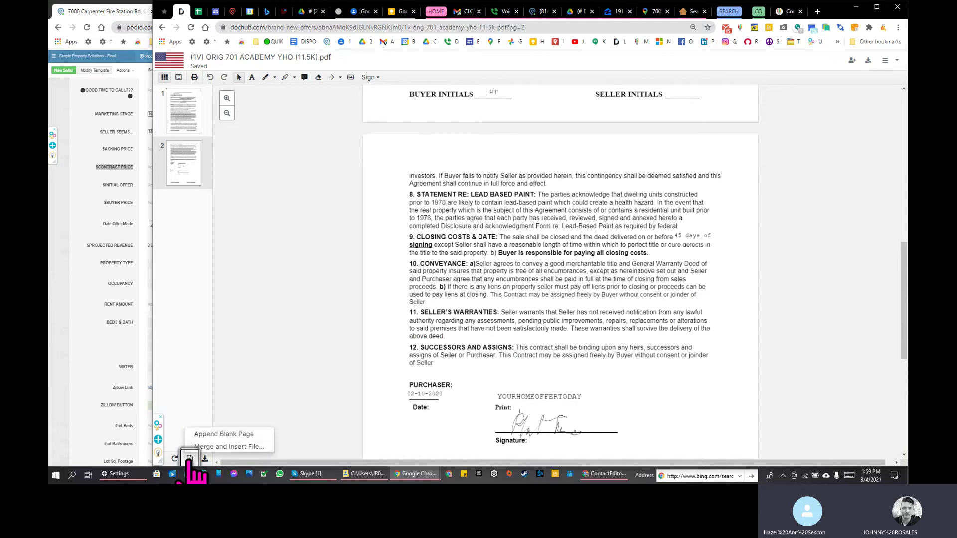
left_click(227, 447)
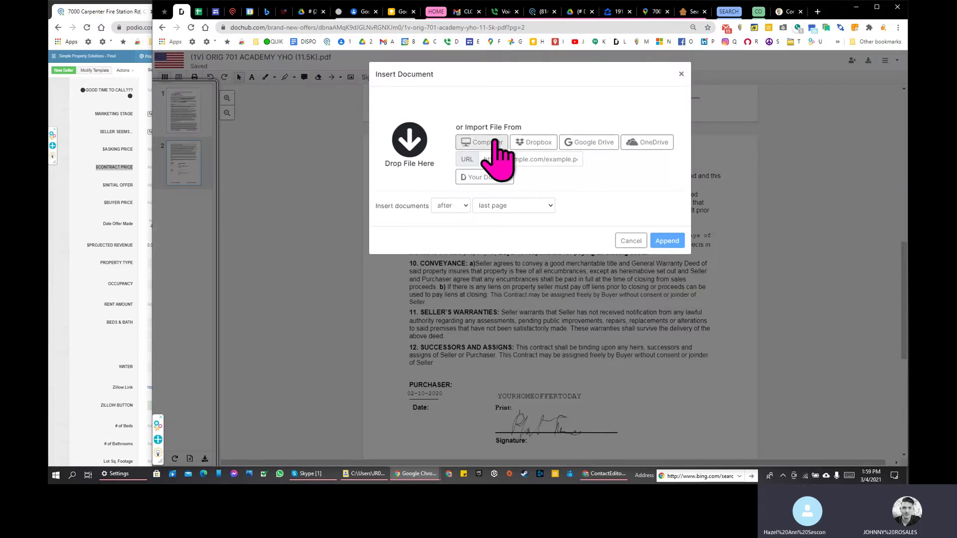
left_click(598, 145)
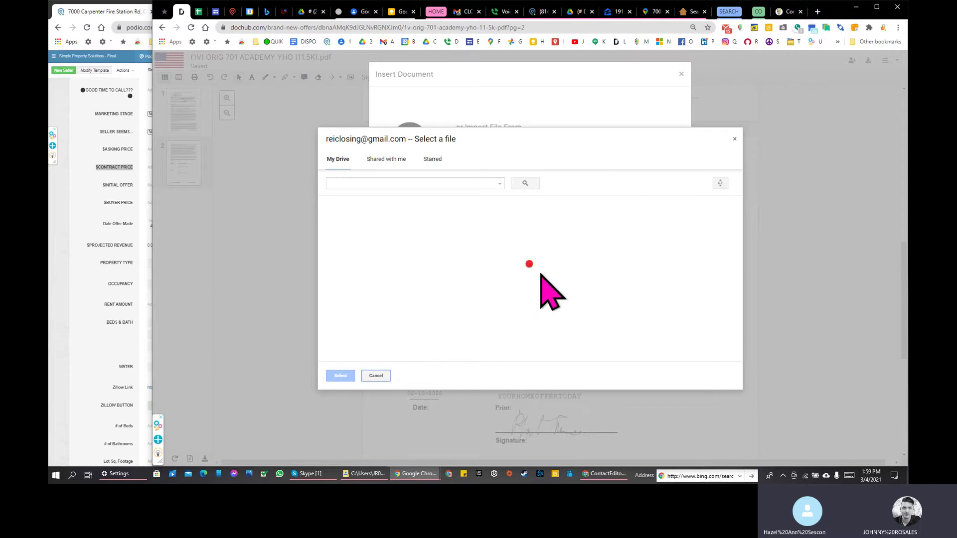
scroll(455, 294, "down", 5)
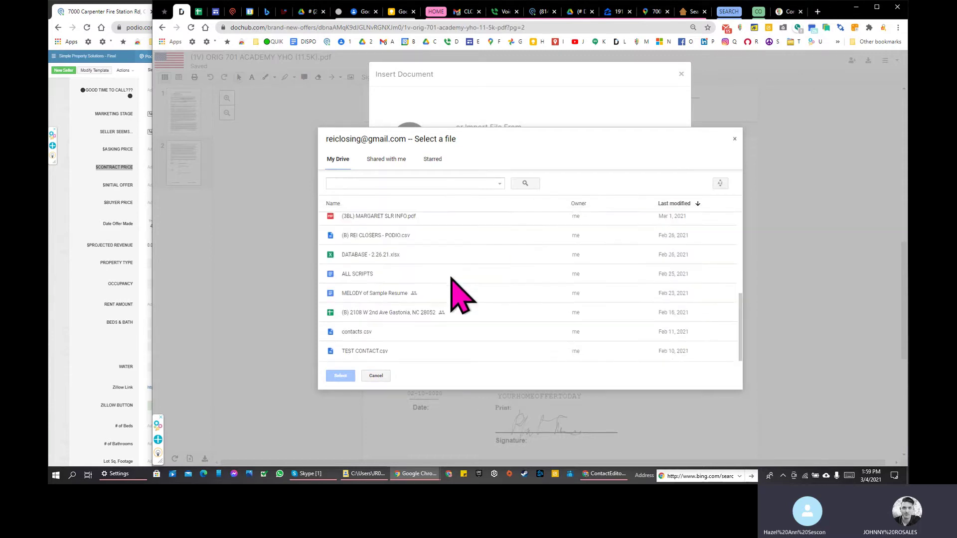
scroll(455, 294, "up", 5)
double_click(386, 244)
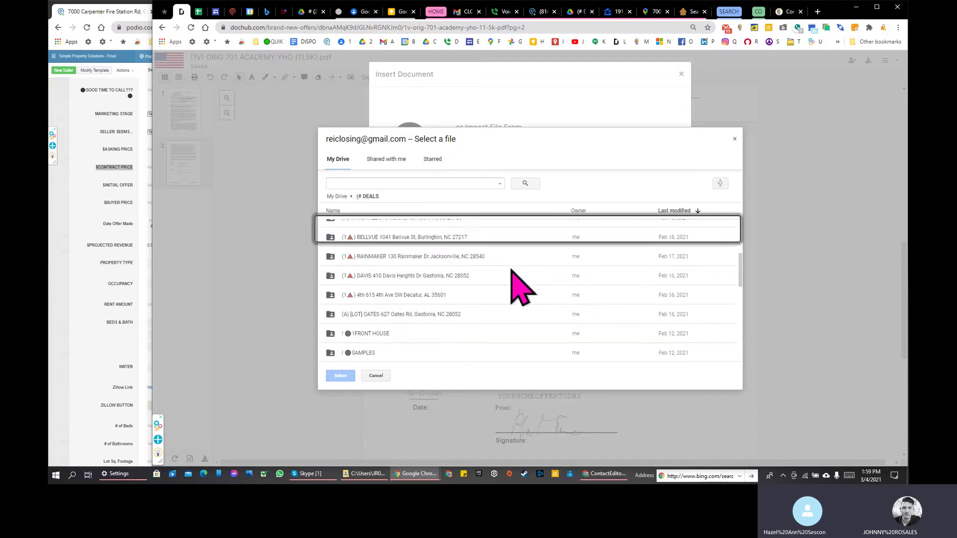
left_click(394, 327)
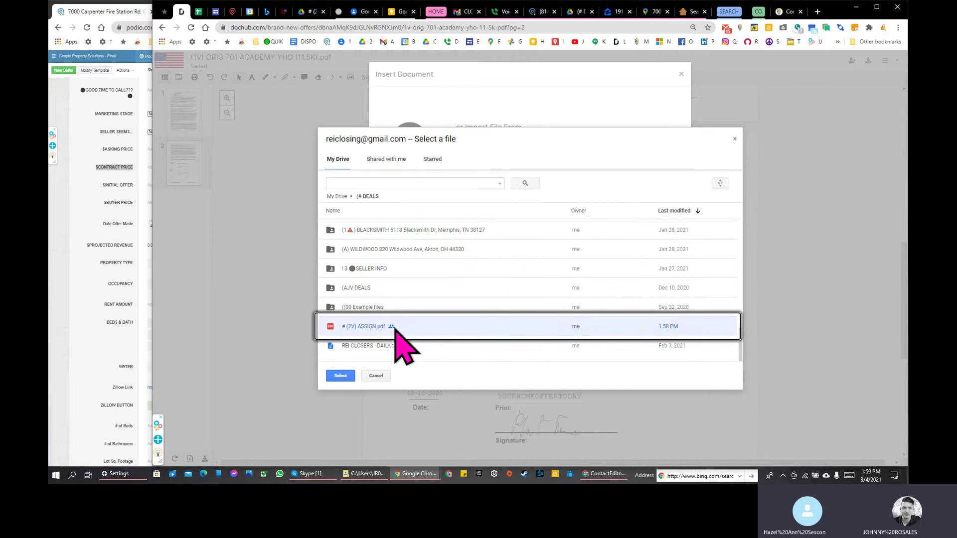
left_click(343, 376)
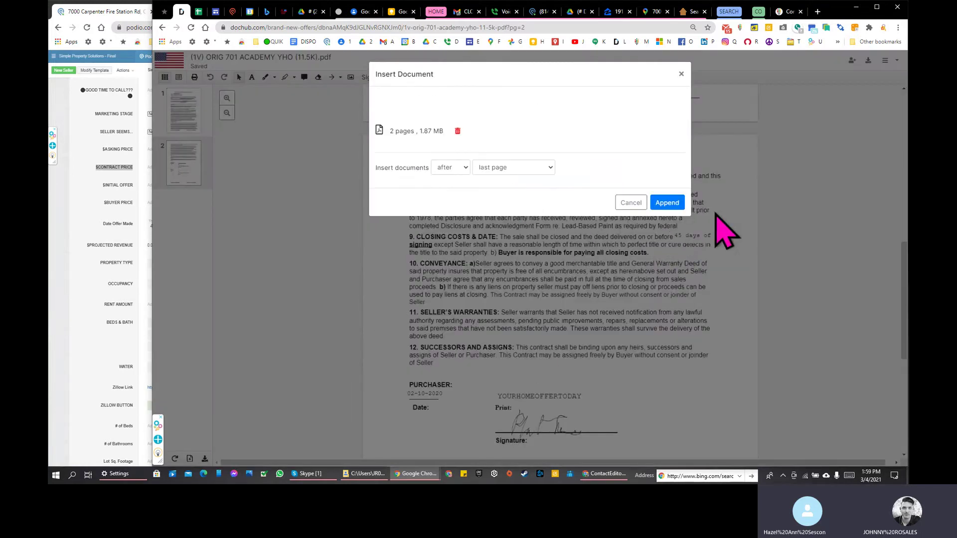
left_click(676, 203)
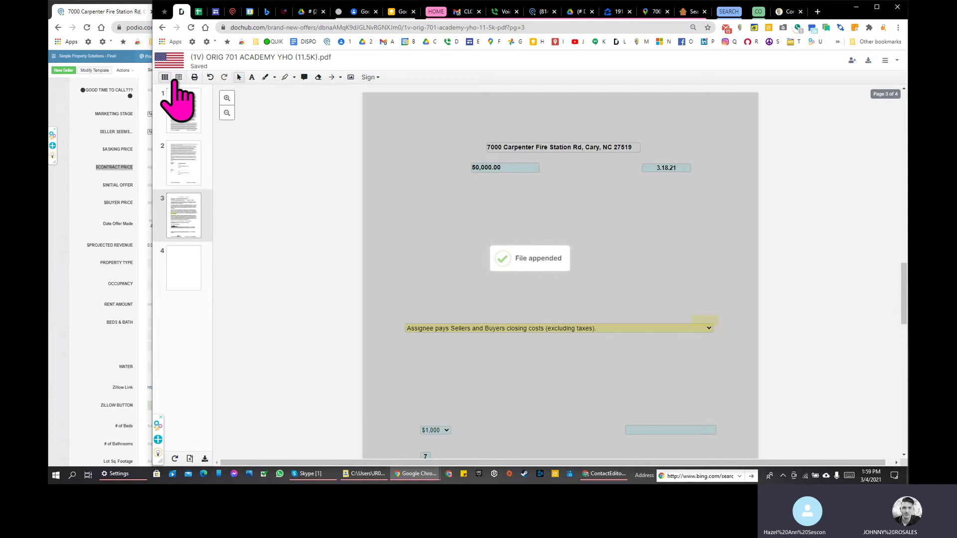
Step: Step through the merged offer's thumbnails back to page 1 and select the 11,500 purchase price
left_click(166, 78)
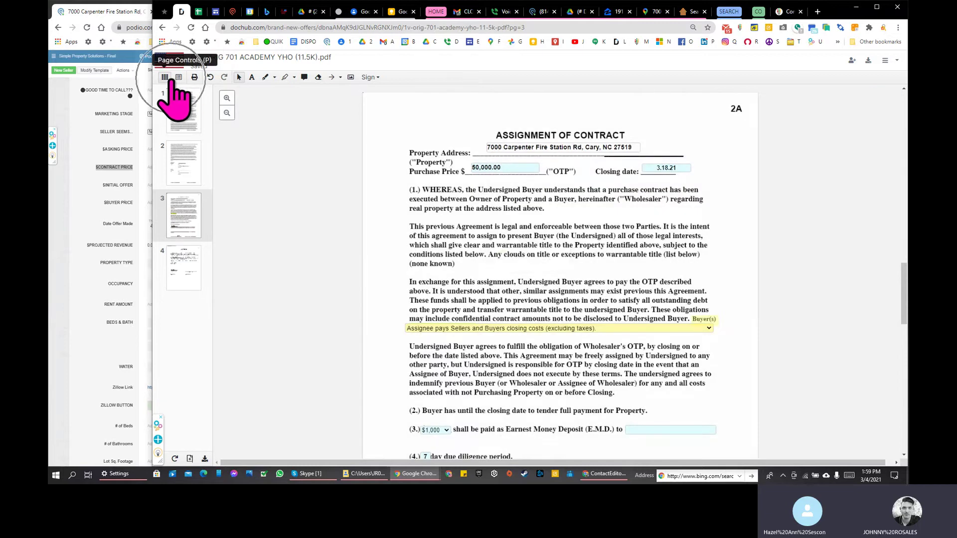
left_click(189, 457)
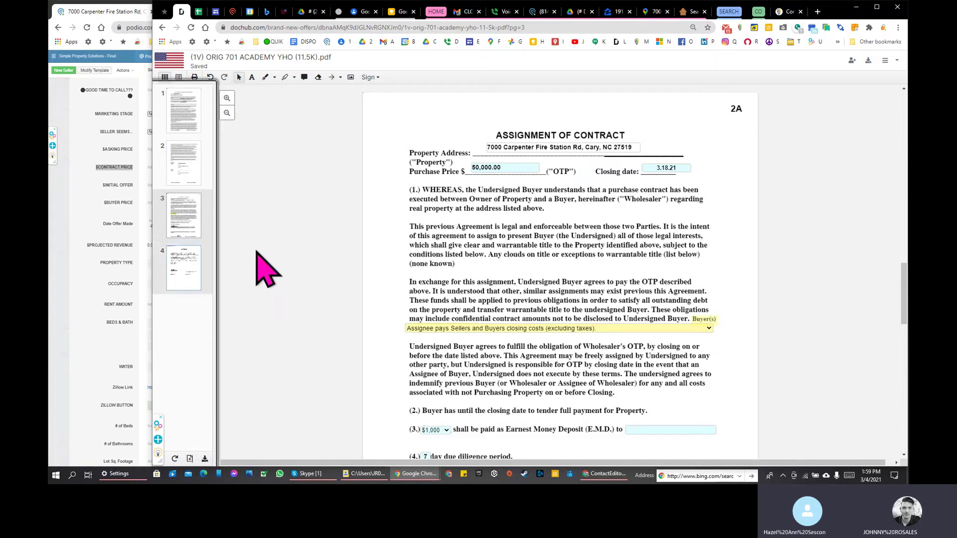
left_click(172, 227)
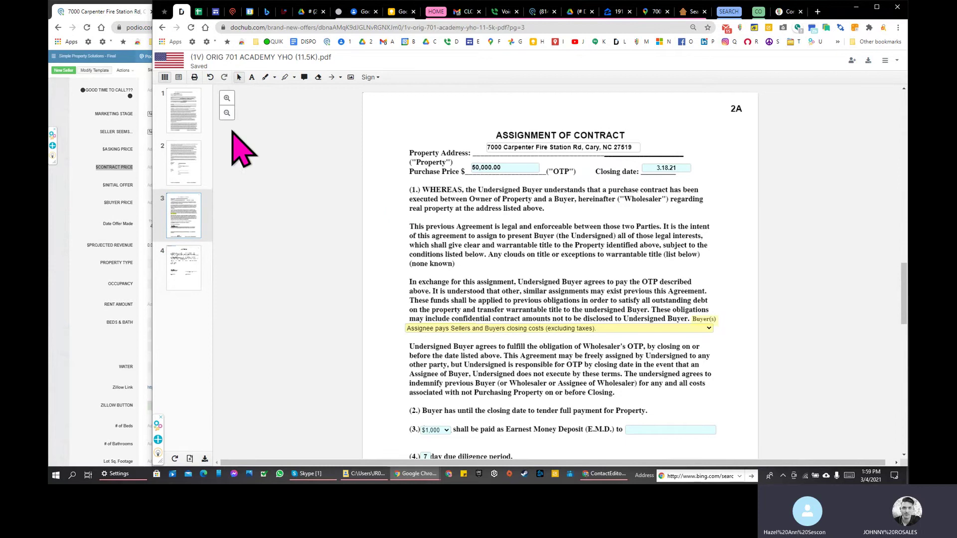
left_click(192, 164)
left_click(196, 117)
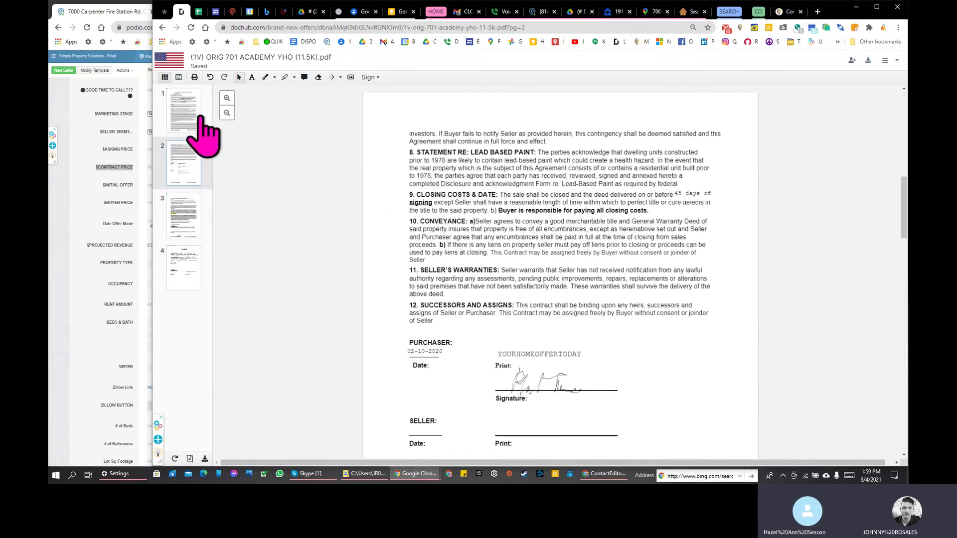
left_click_drag(550, 233, 585, 231)
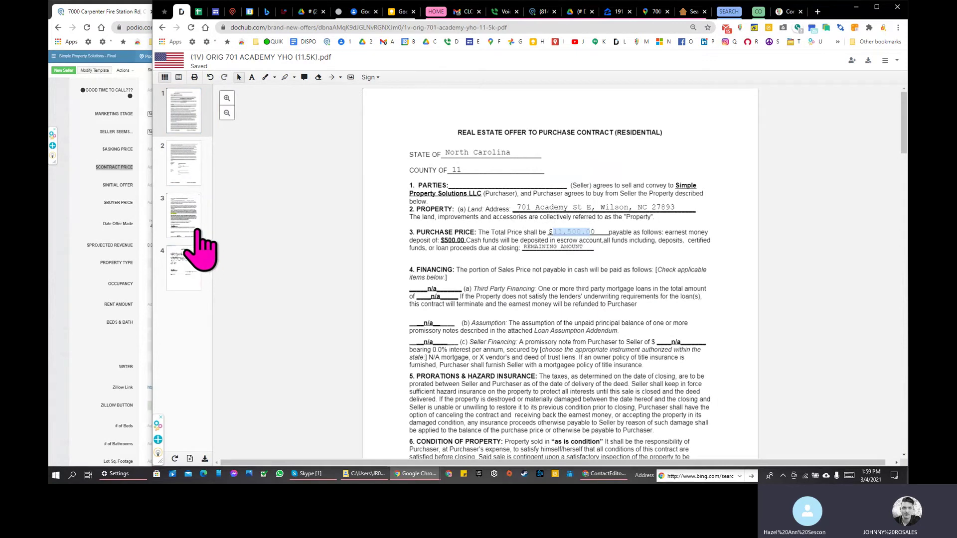
Step: Edit the purchase price on the Assignment of Contract page and select its closing date
left_click(197, 230)
left_click(503, 169)
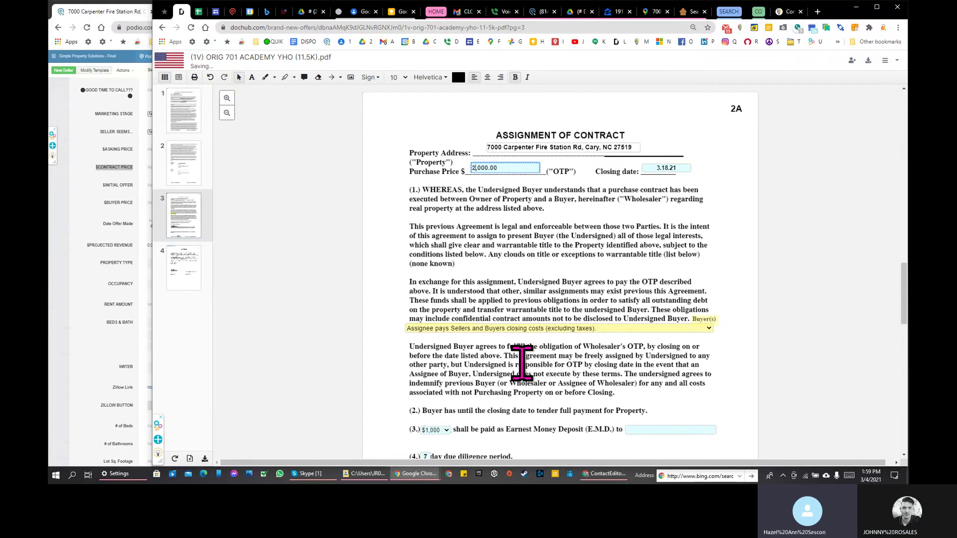
type("1")
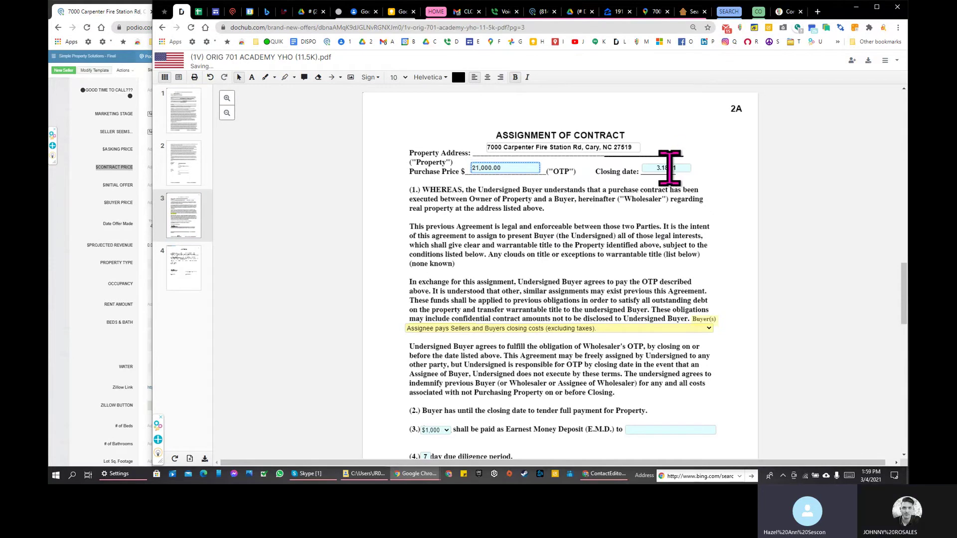
left_click(668, 168)
Step: Check the purchaser's signature on page 2, then return to the assignment's closing date field
left_click(192, 172)
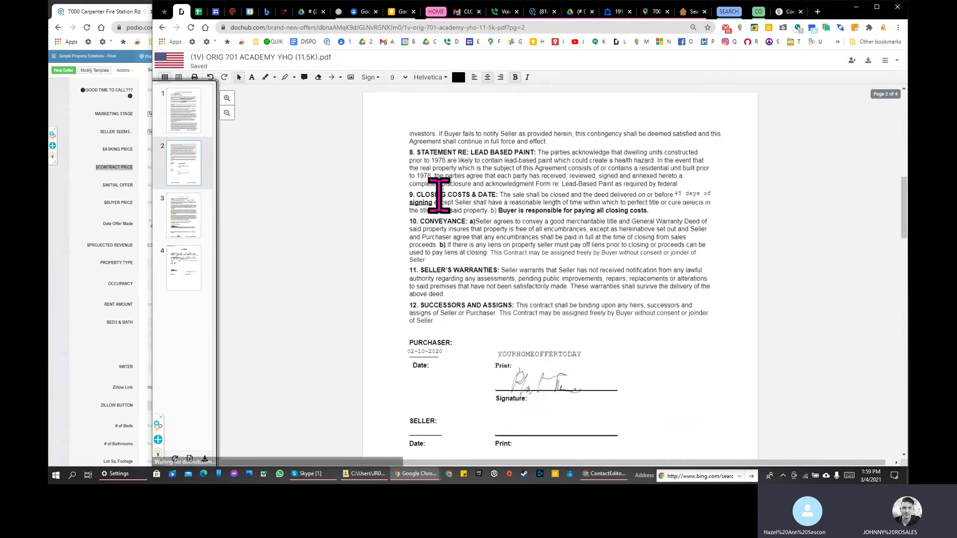
scroll(458, 224, "down", 3)
left_click(491, 255)
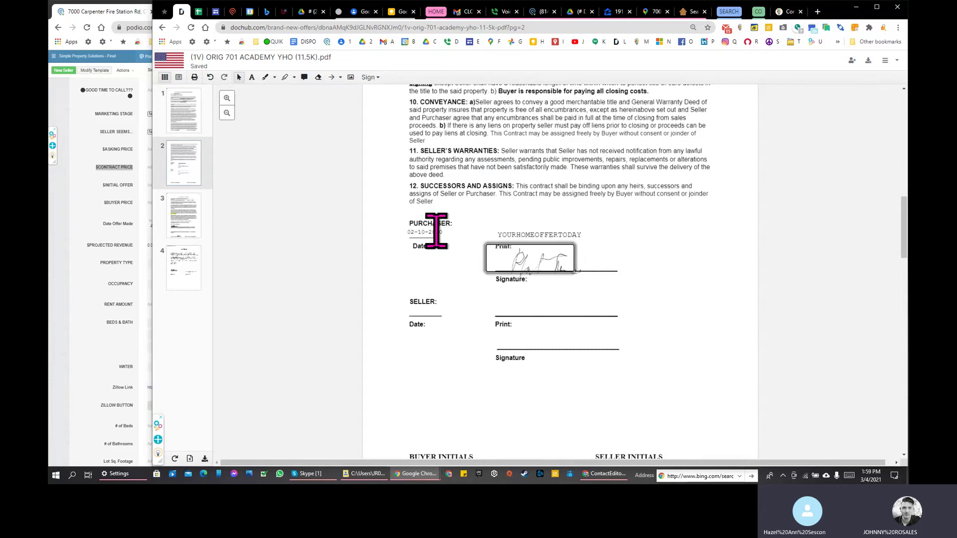
left_click(452, 252)
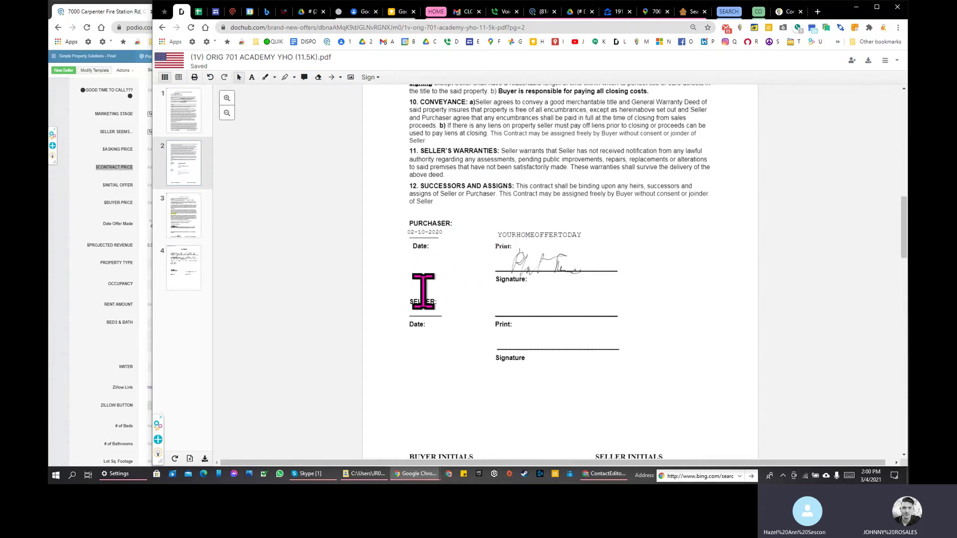
left_click(184, 235)
left_click(659, 168)
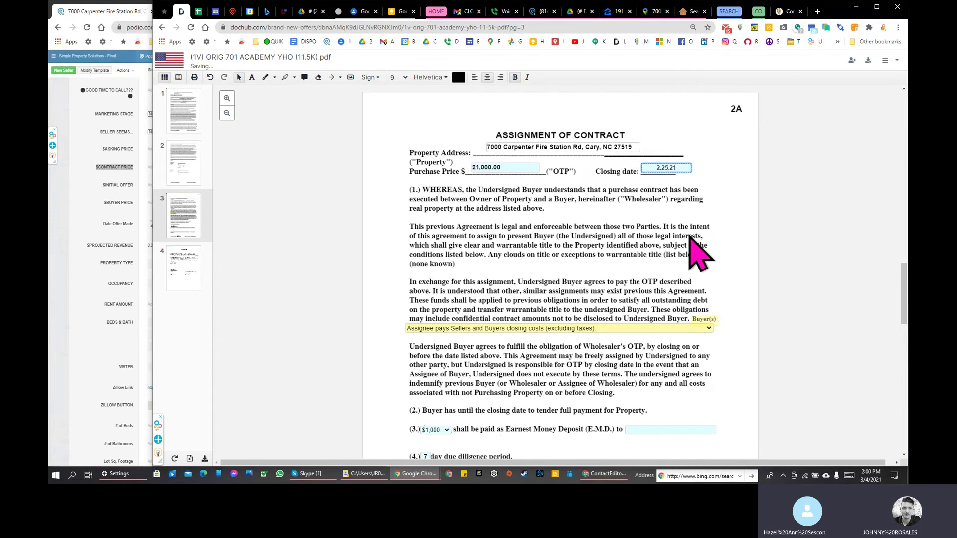
scroll(707, 264, "down", 5)
scroll(726, 278, "up", 3)
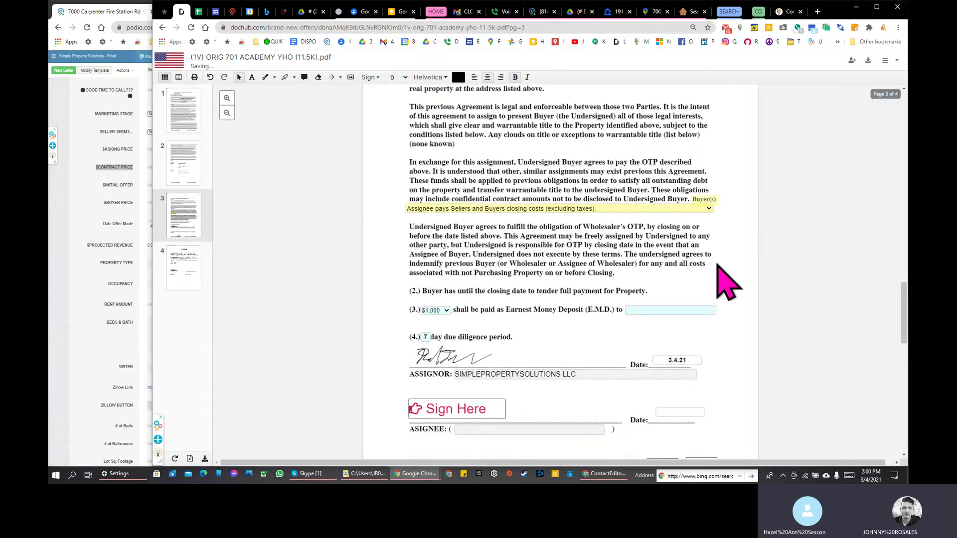
scroll(708, 264, "down", 2)
Step: Enter COPPERLINE as the earnest money deposit holder on the assignment page
left_click(682, 252)
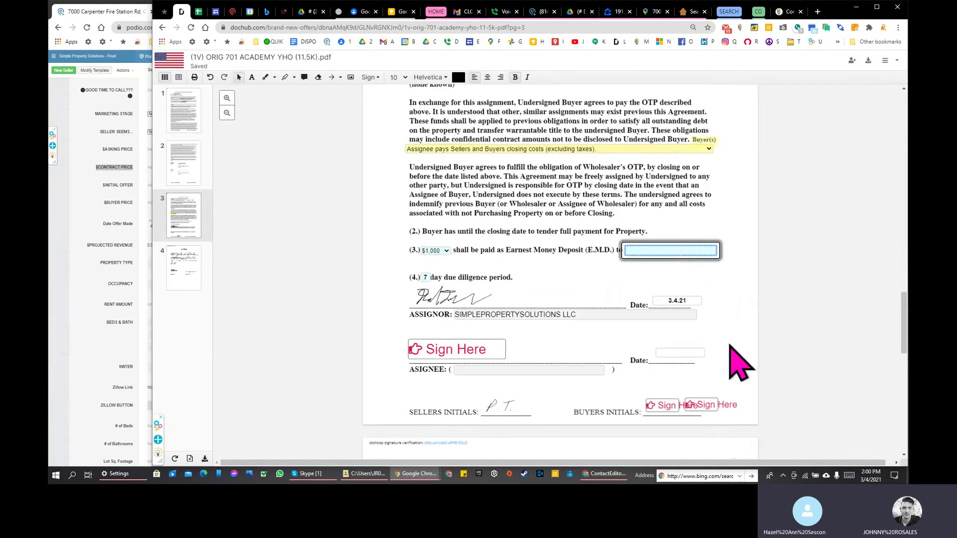
type("COPPE")
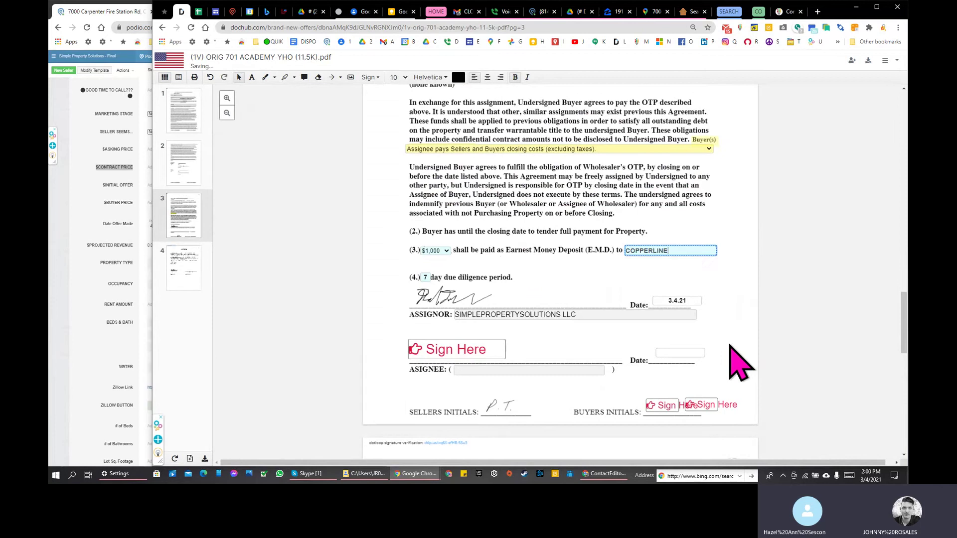
type("RLINE")
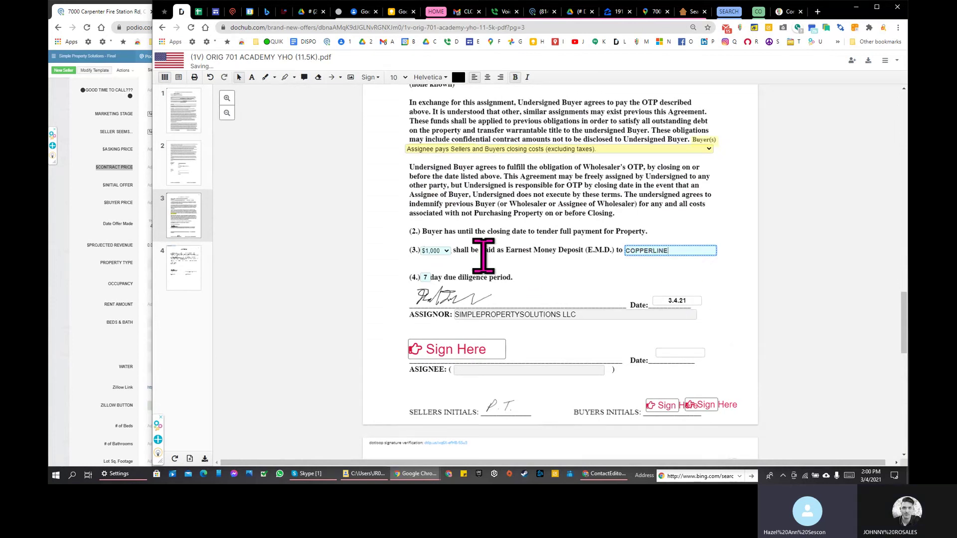
scroll(583, 293, "down", 1)
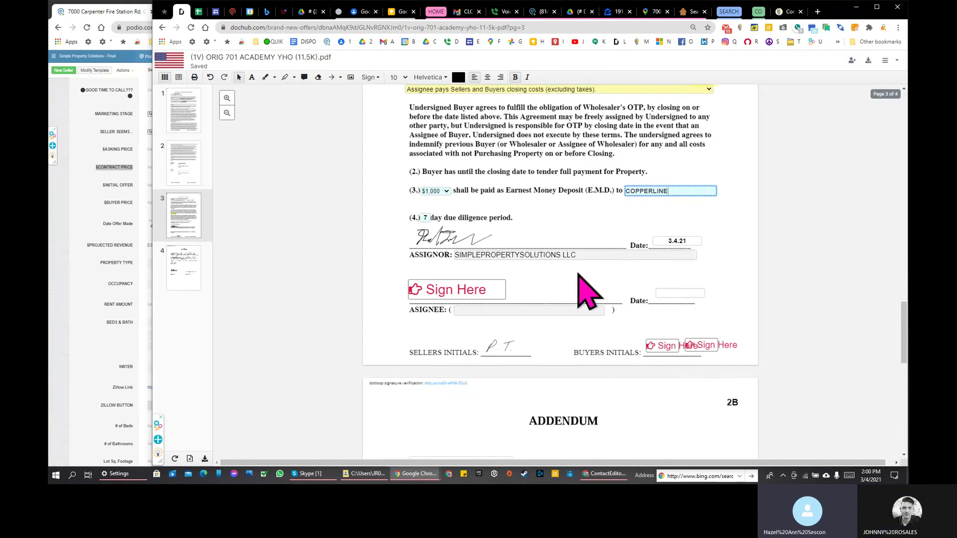
left_click(677, 241)
scroll(717, 278, "down", 3)
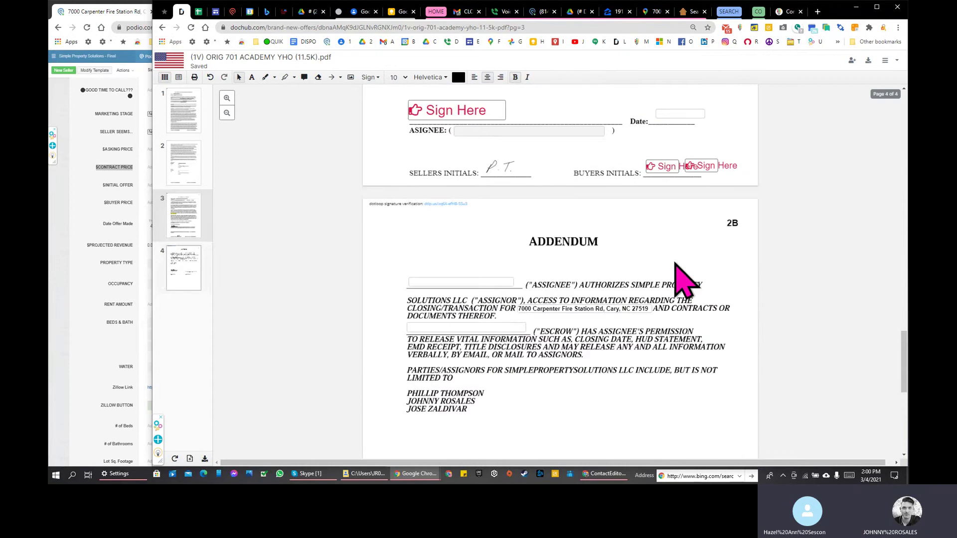
scroll(643, 140, "up", 15)
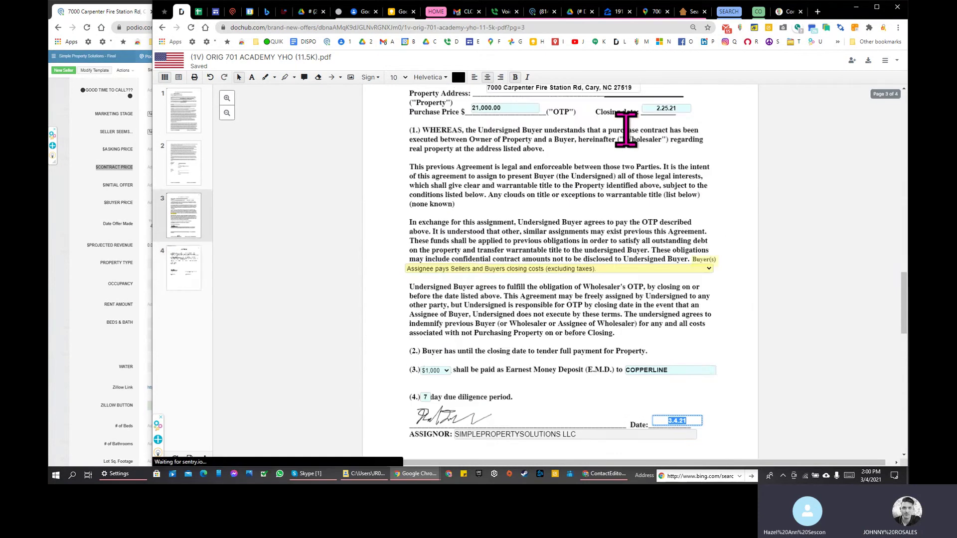
scroll(620, 150, "up", 15)
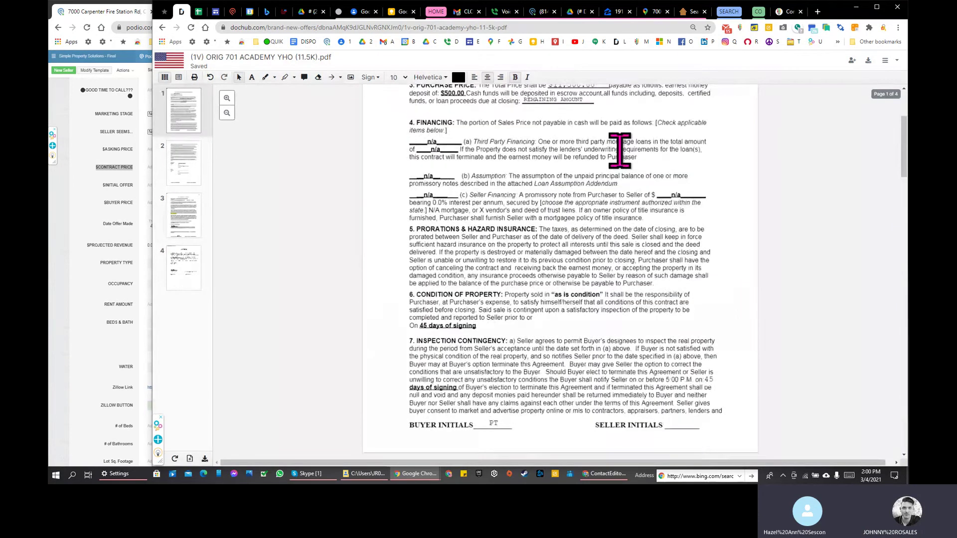
left_click(521, 209)
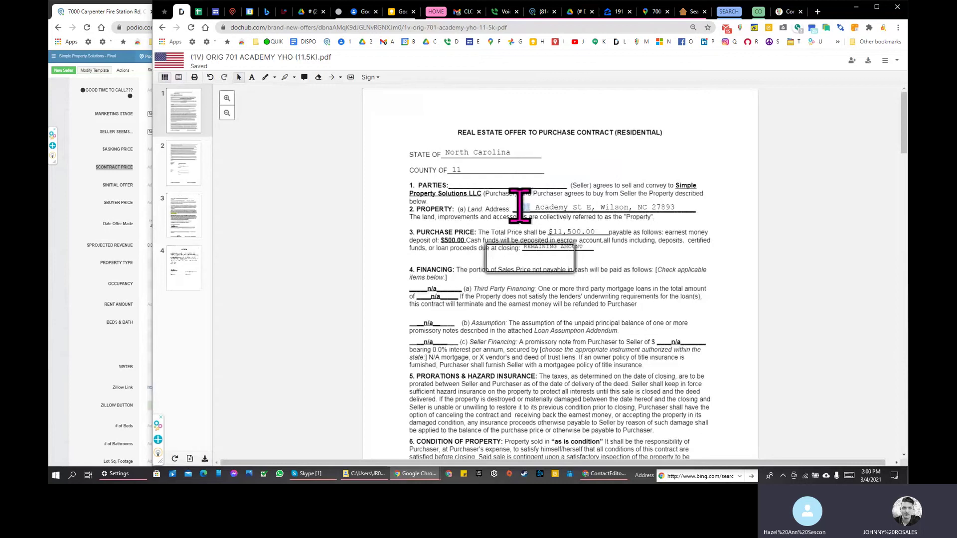
left_click(547, 205)
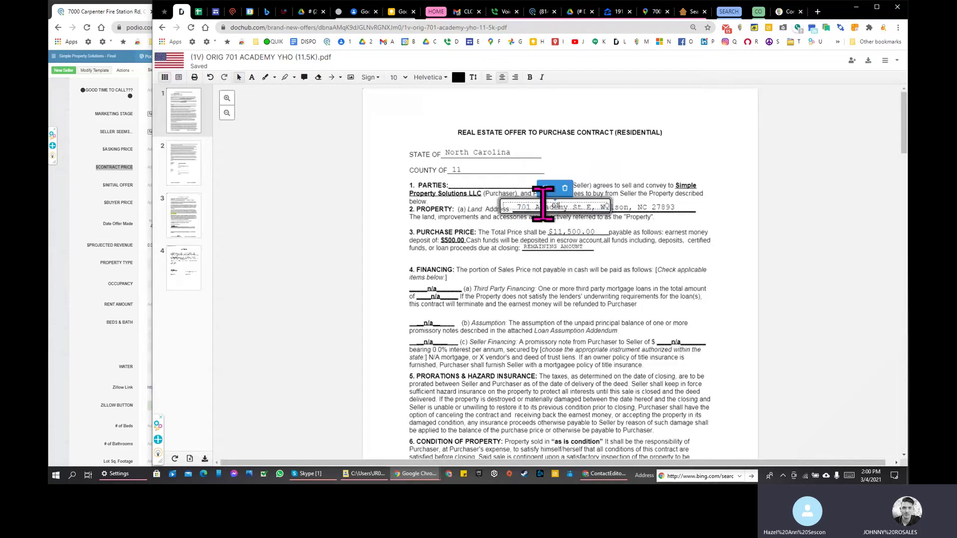
left_click(519, 207)
left_click_drag(519, 207, 680, 189)
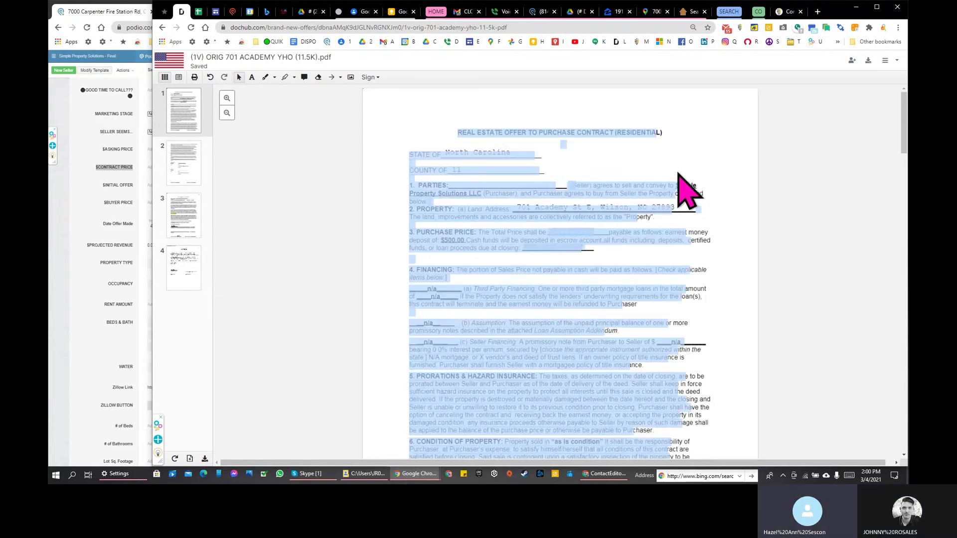
left_click(577, 27)
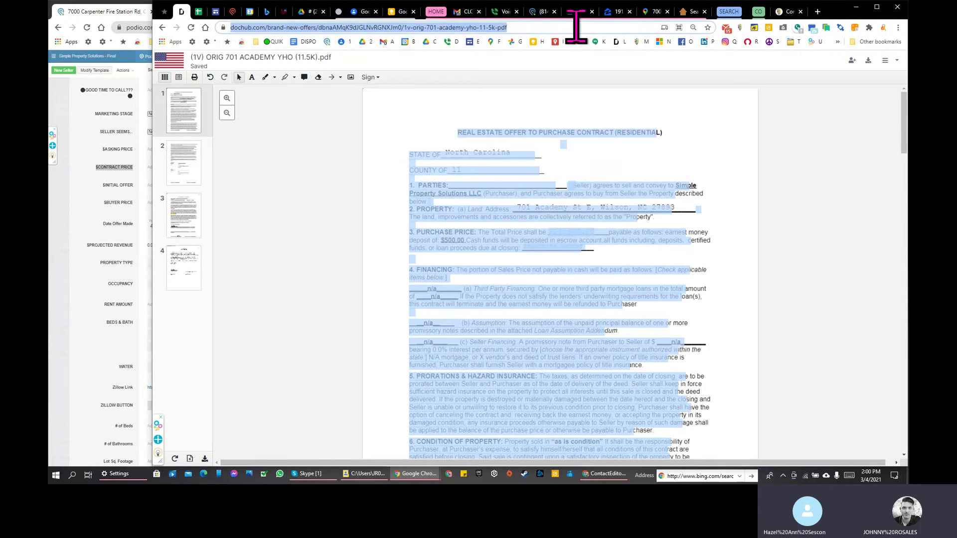
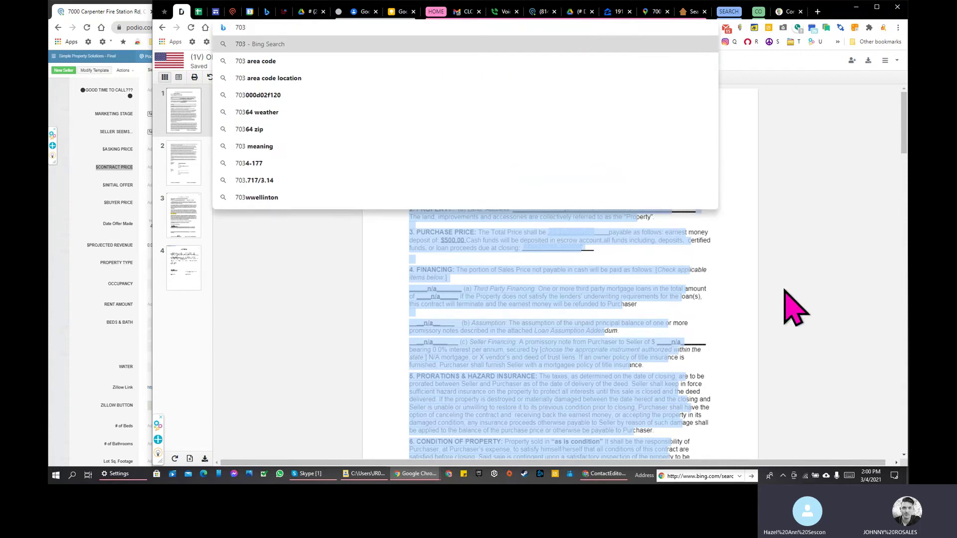
left_click(792, 309)
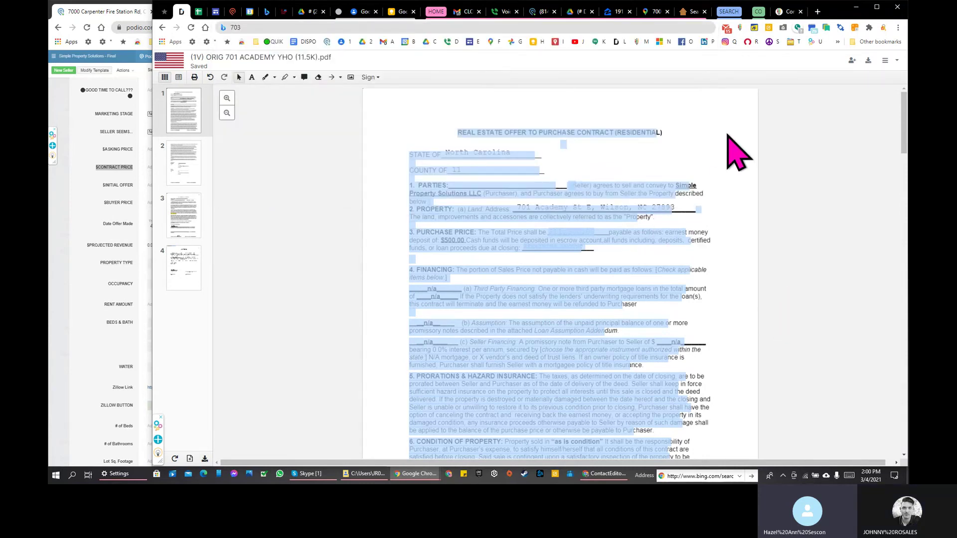
left_click(553, 215)
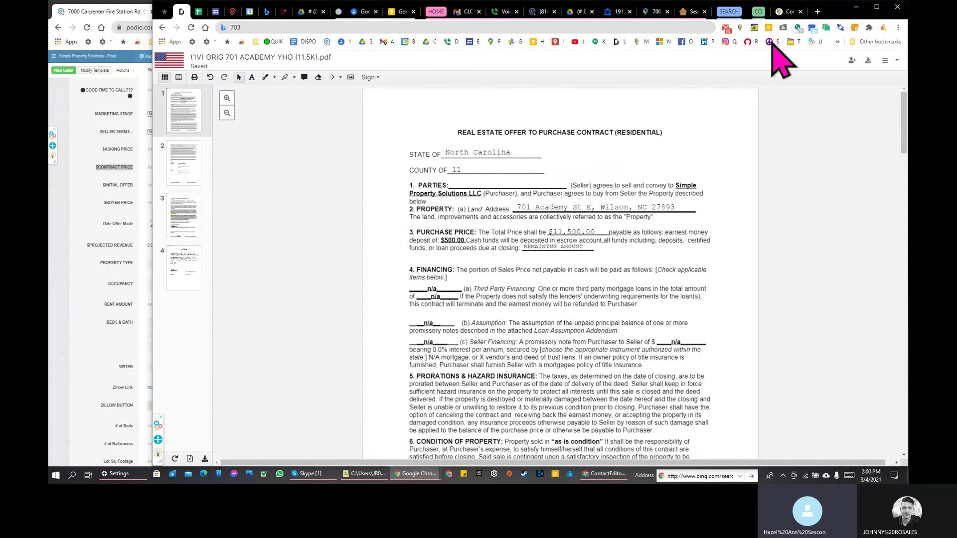
left_click(463, 27)
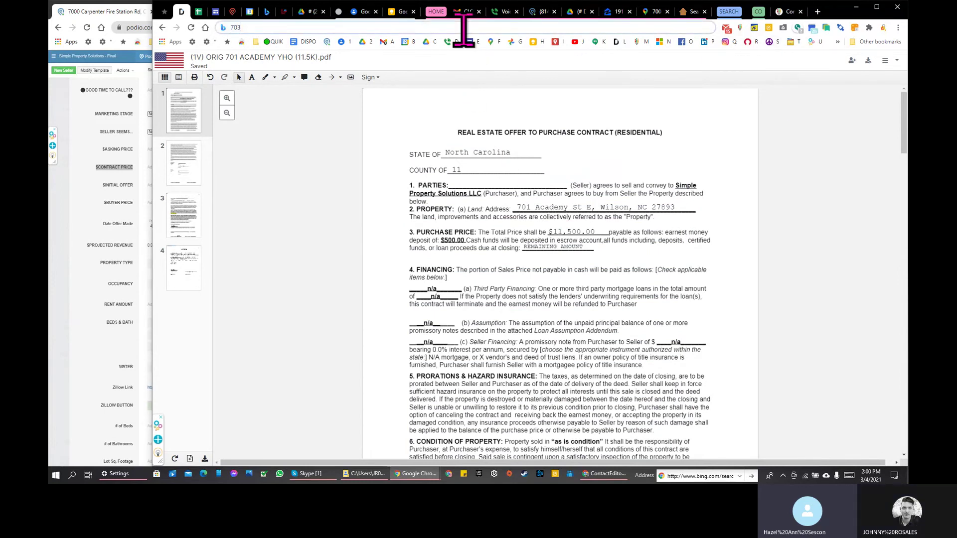
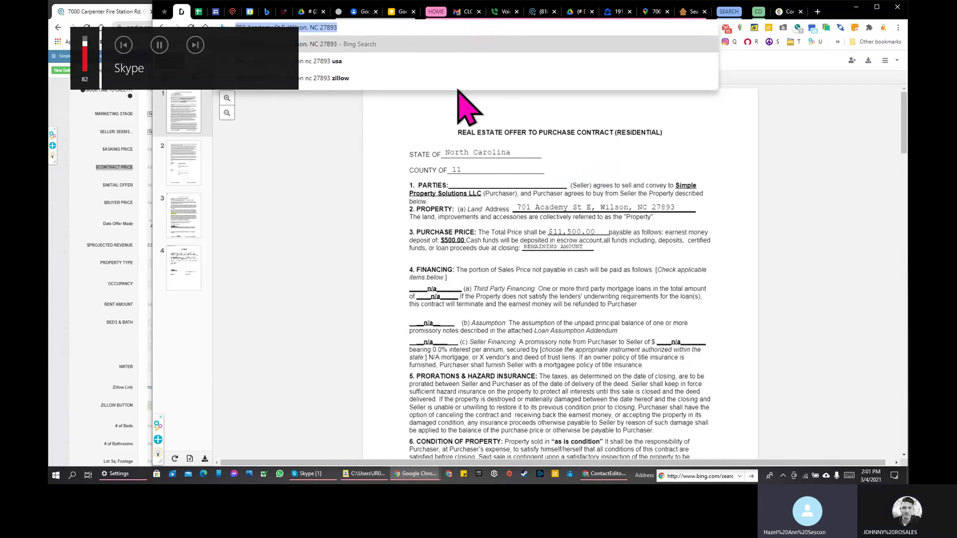
double_click(329, 28)
Step: Copy the address and paste it into the assignment and addendum Property Address fields
left_click(329, 28)
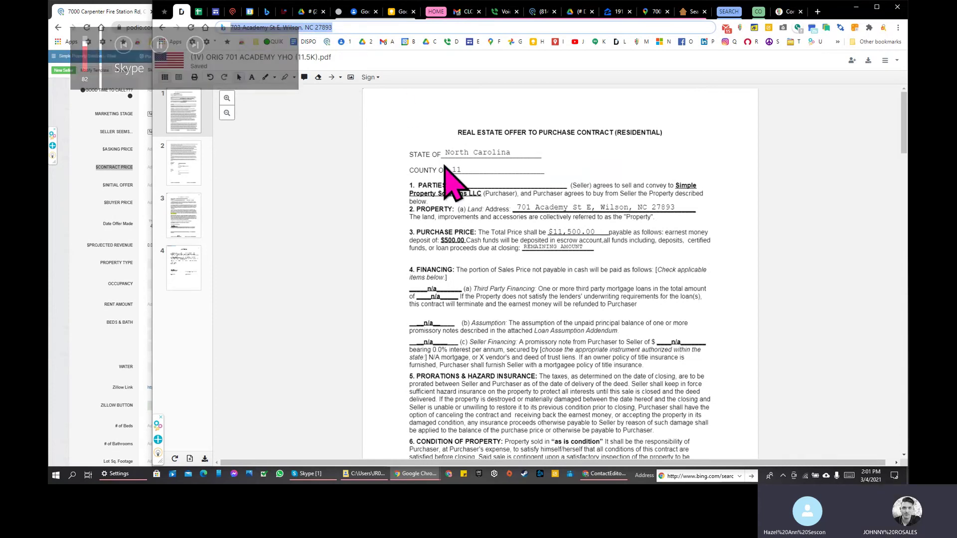
scroll(449, 175, "down", 15)
scroll(519, 224, "down", 2)
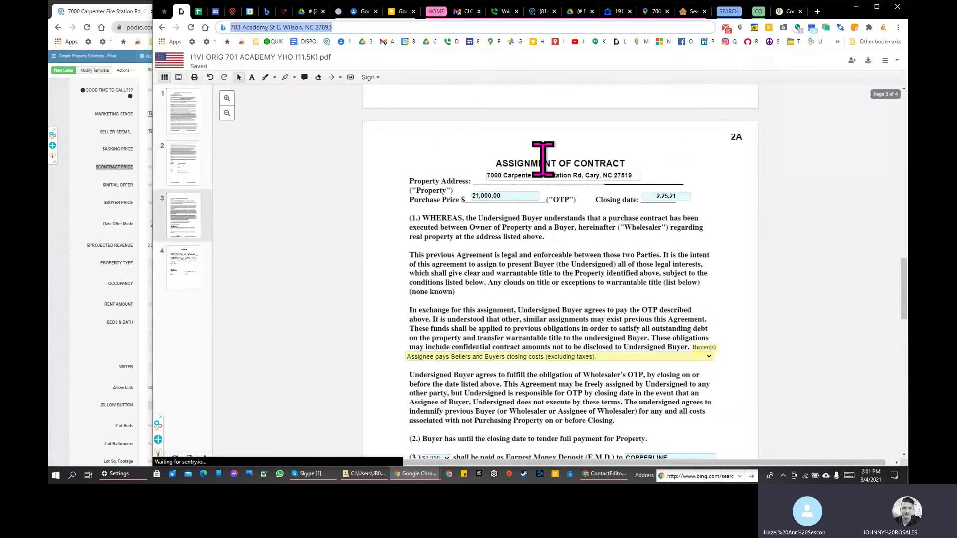
left_click(544, 176)
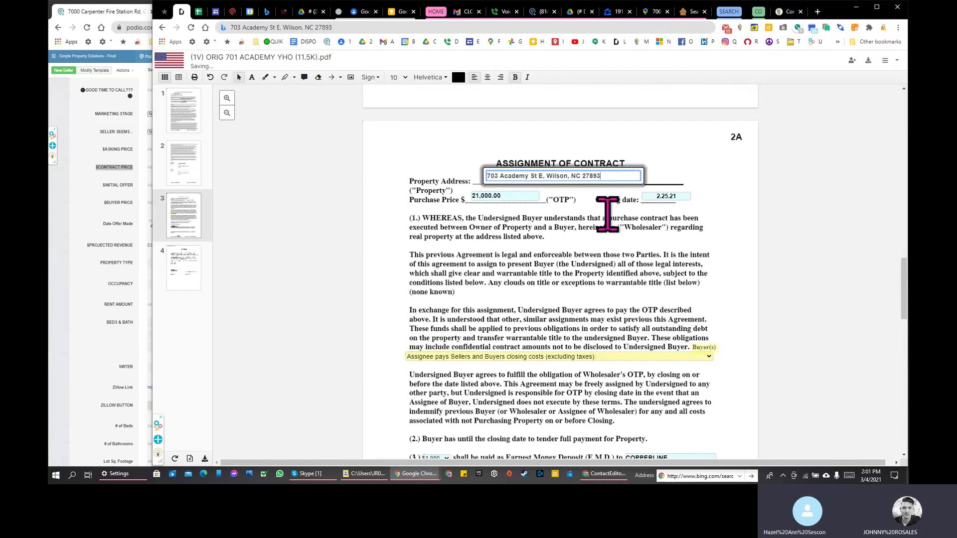
scroll(610, 214, "down", 10)
left_click(594, 277)
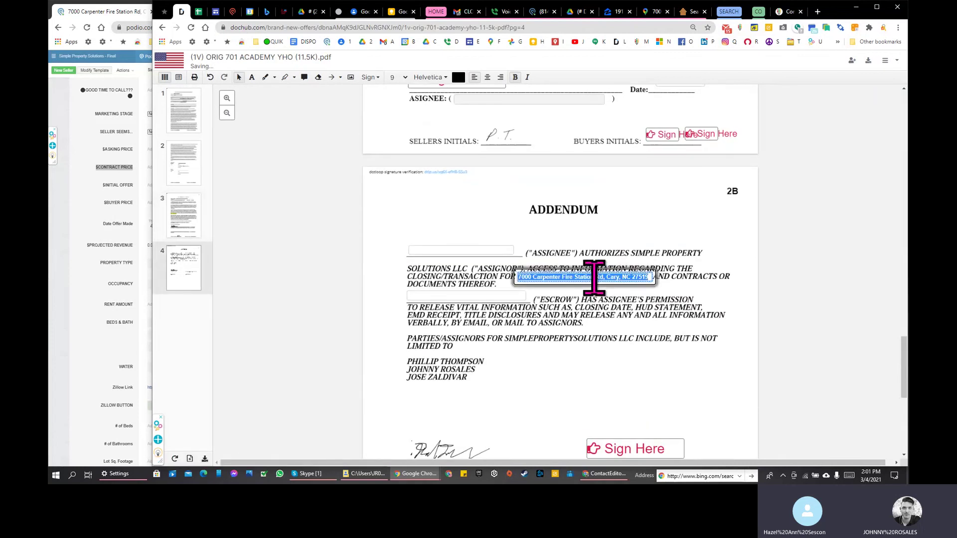
left_click(600, 310)
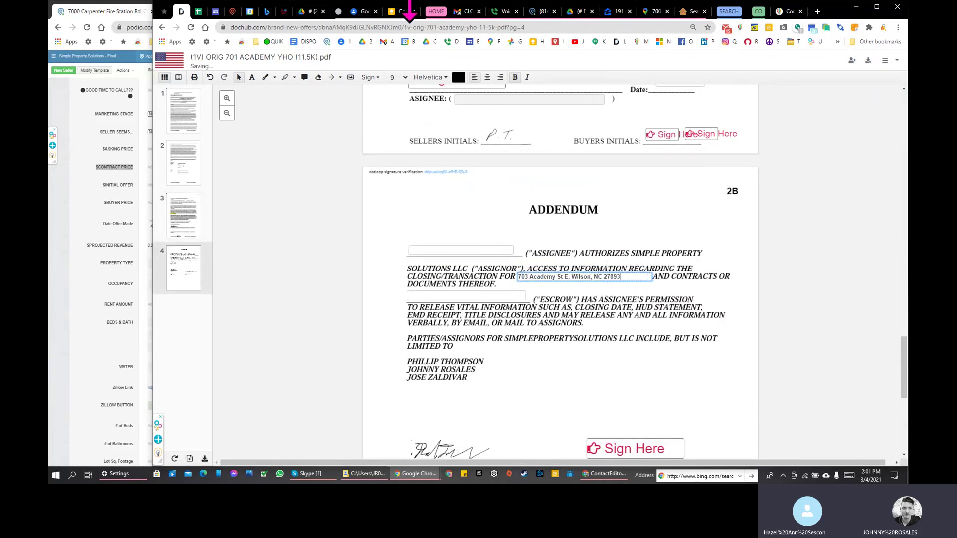
left_click(319, 474)
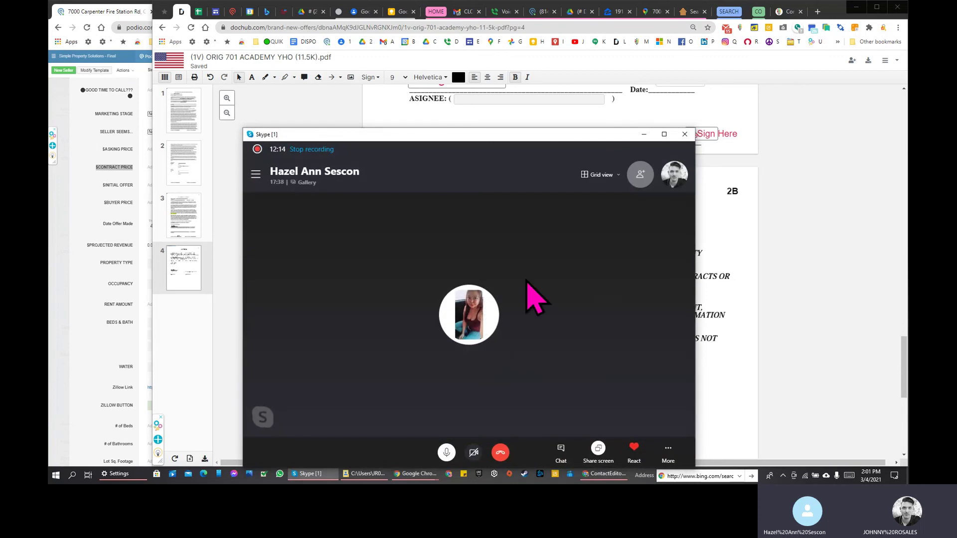